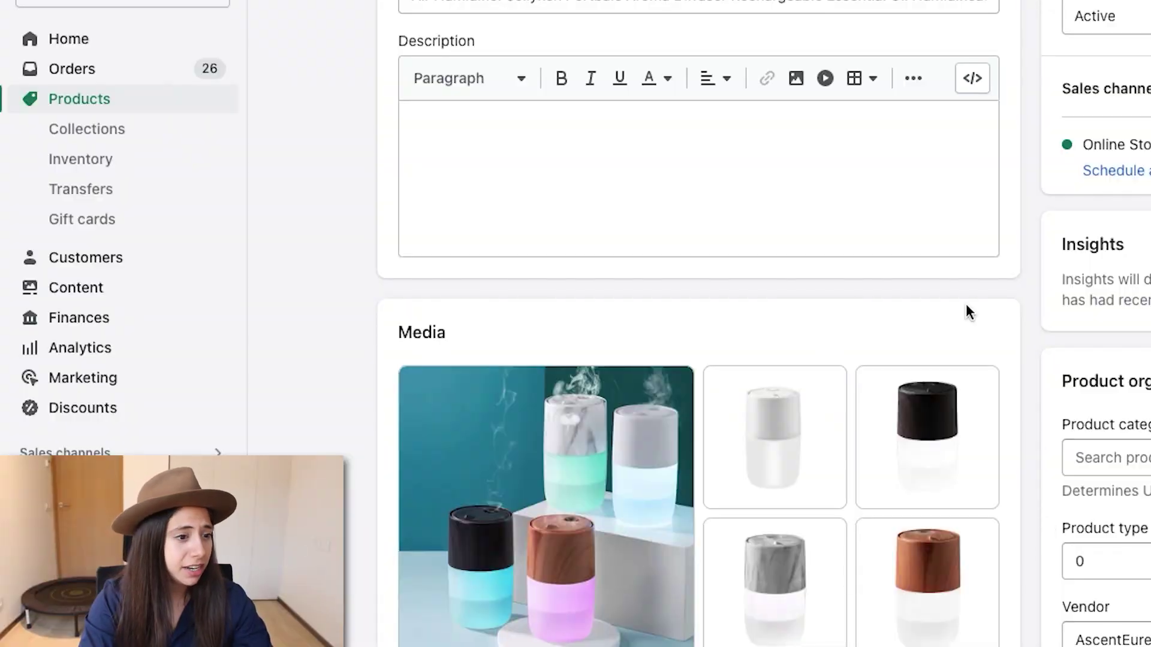
- Rename the product as "Jelly Humidifier" and save the change
scroll(1033, 439, down, 5)
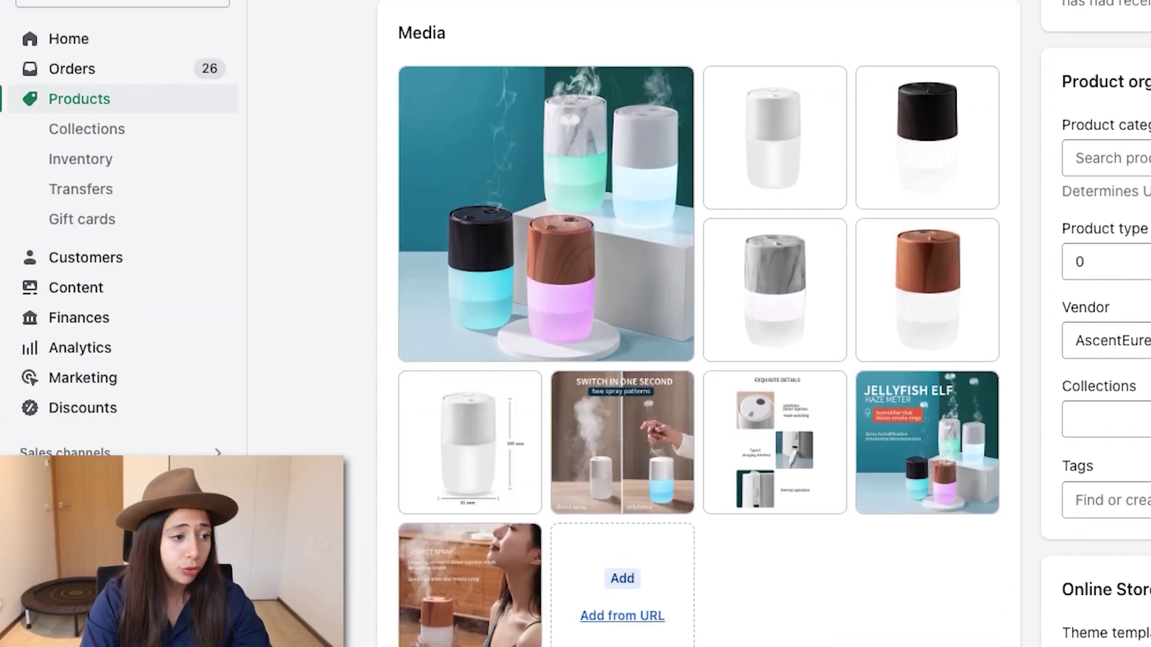
scroll(506, 95, up, 7)
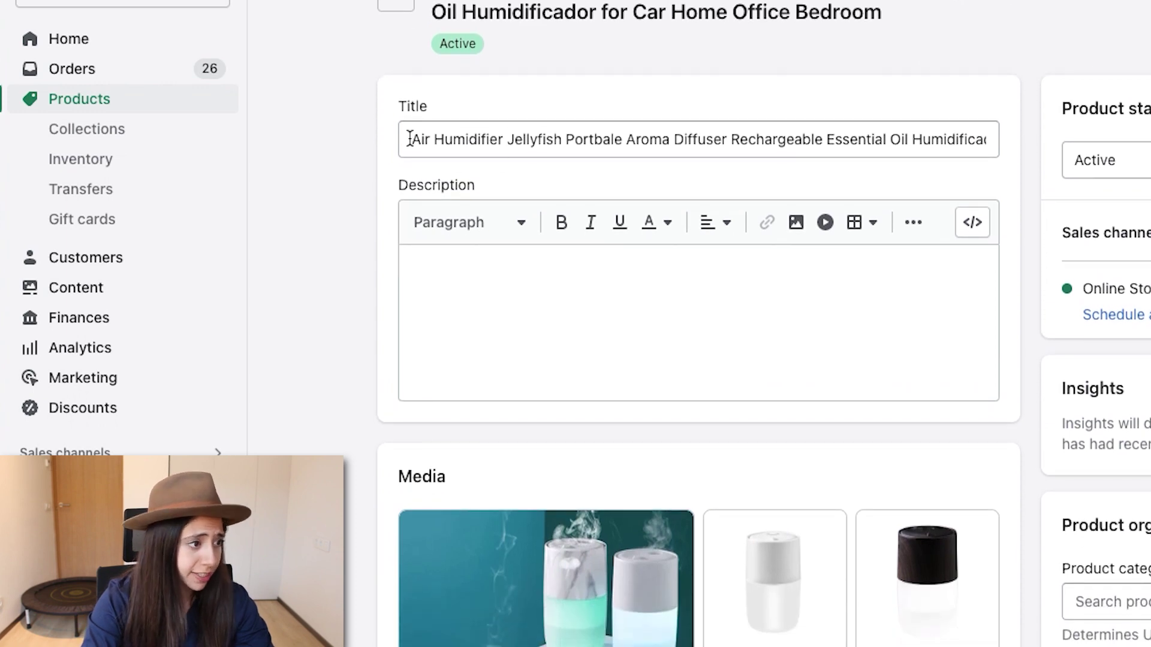
triple_click(409, 139)
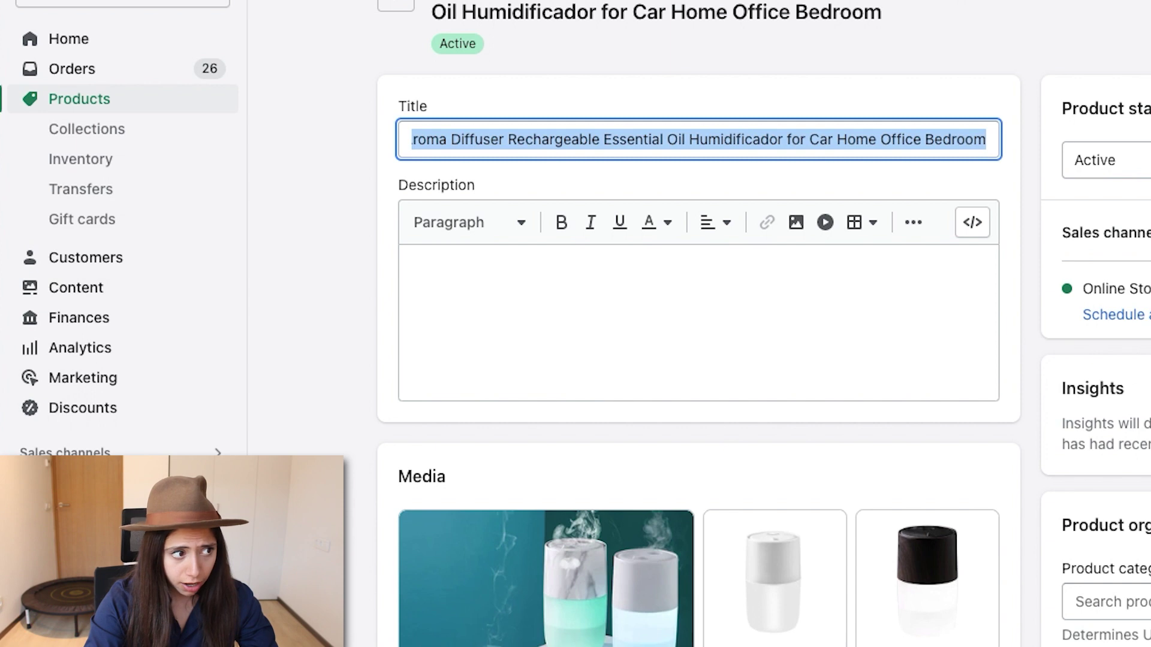
text(Jelly Humidifier)
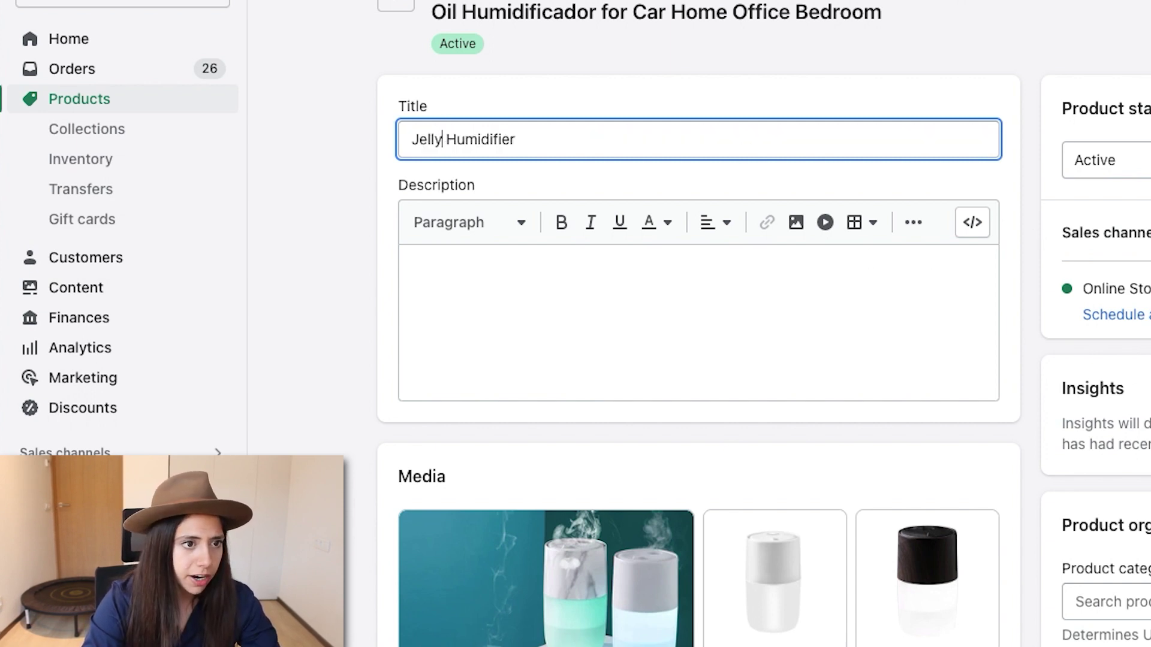
scroll(1131, 247, down, 5)
scroll(1132, 248, up, 5)
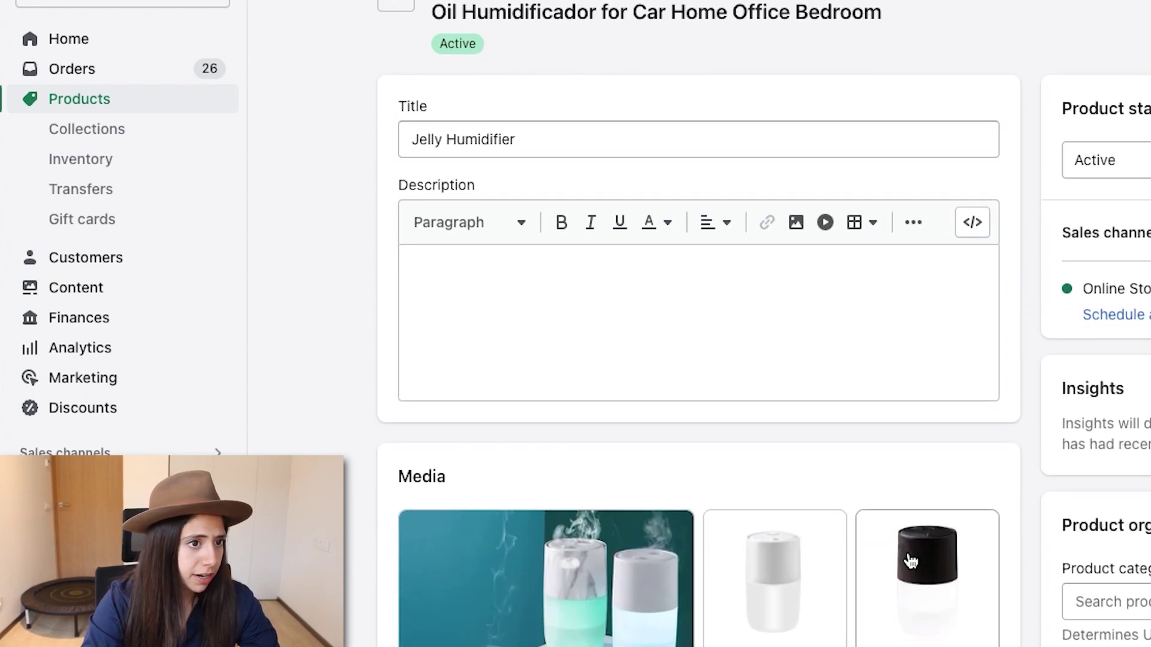
scroll(910, 554, down, 5)
scroll(856, 457, down, 5)
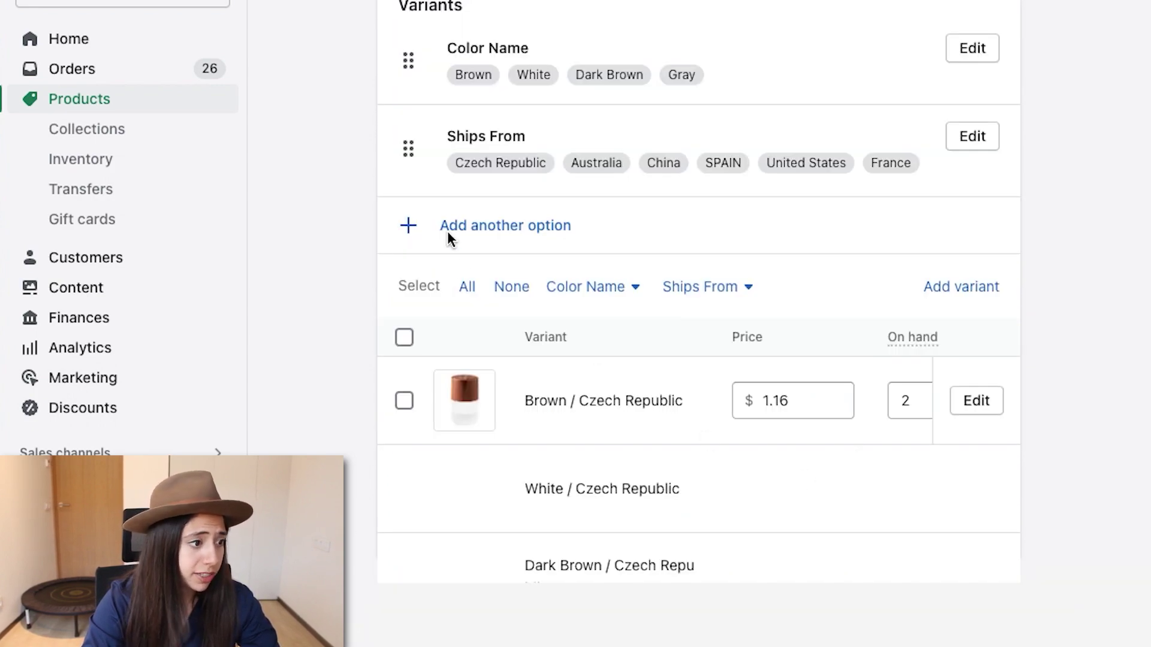
scroll(552, 351, down, 3)
scroll(554, 364, up, 15)
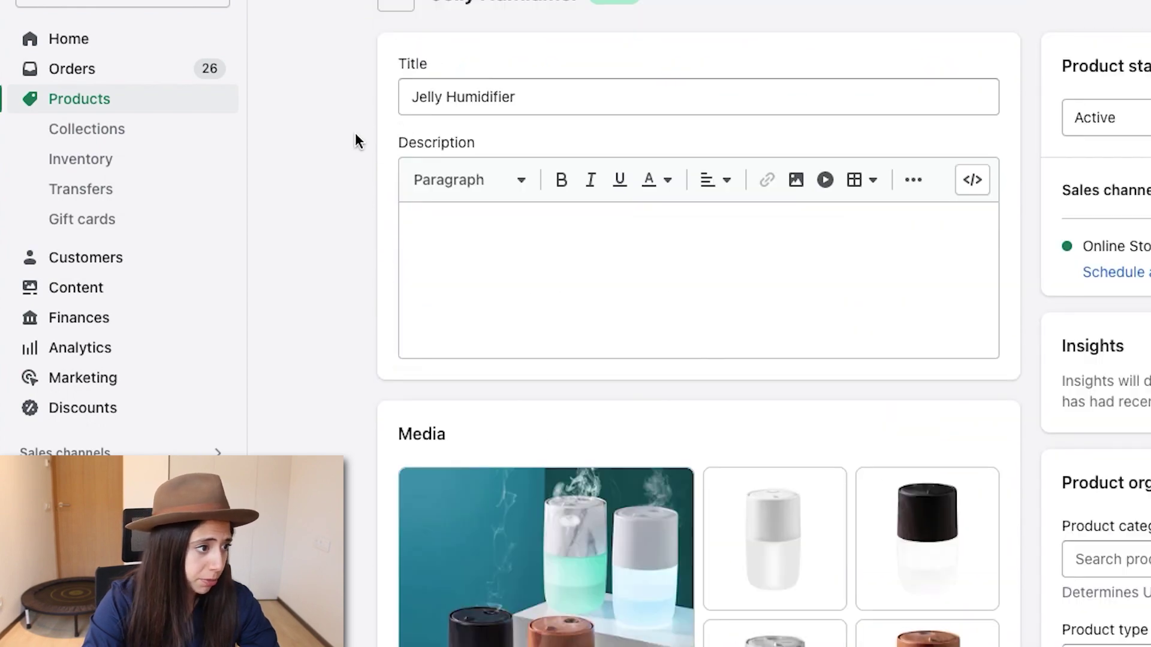
- Select all the humidifier's variants and apply a price of $24.99 to every one of them
scroll(722, 244, down, 10)
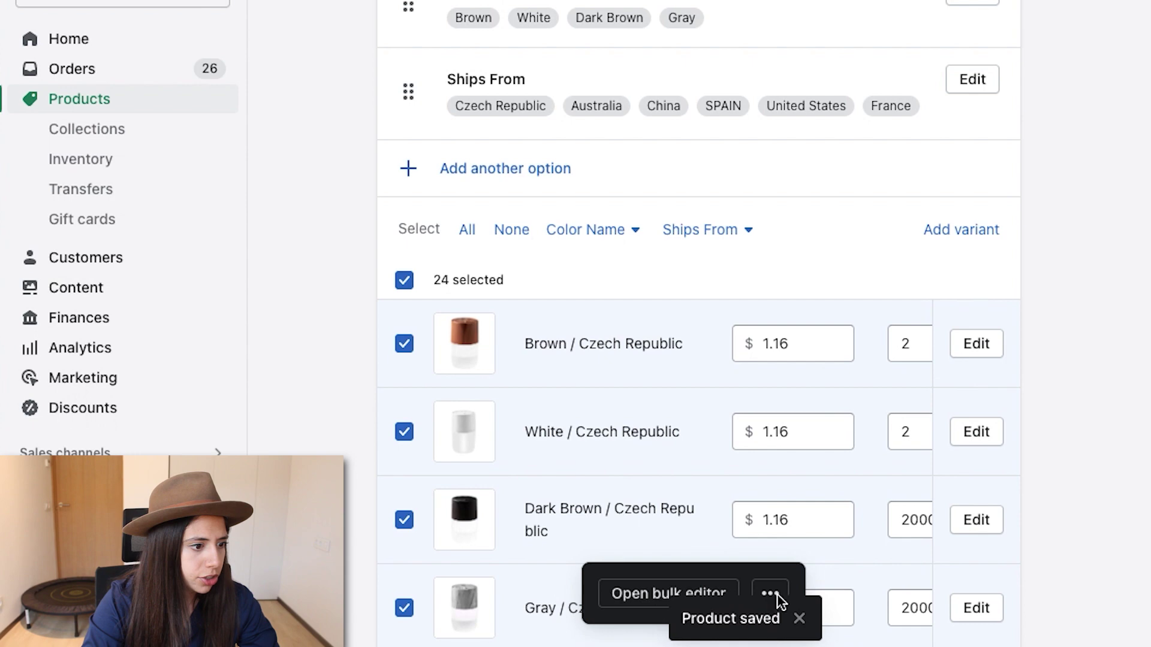
click(772, 595)
click(635, 85)
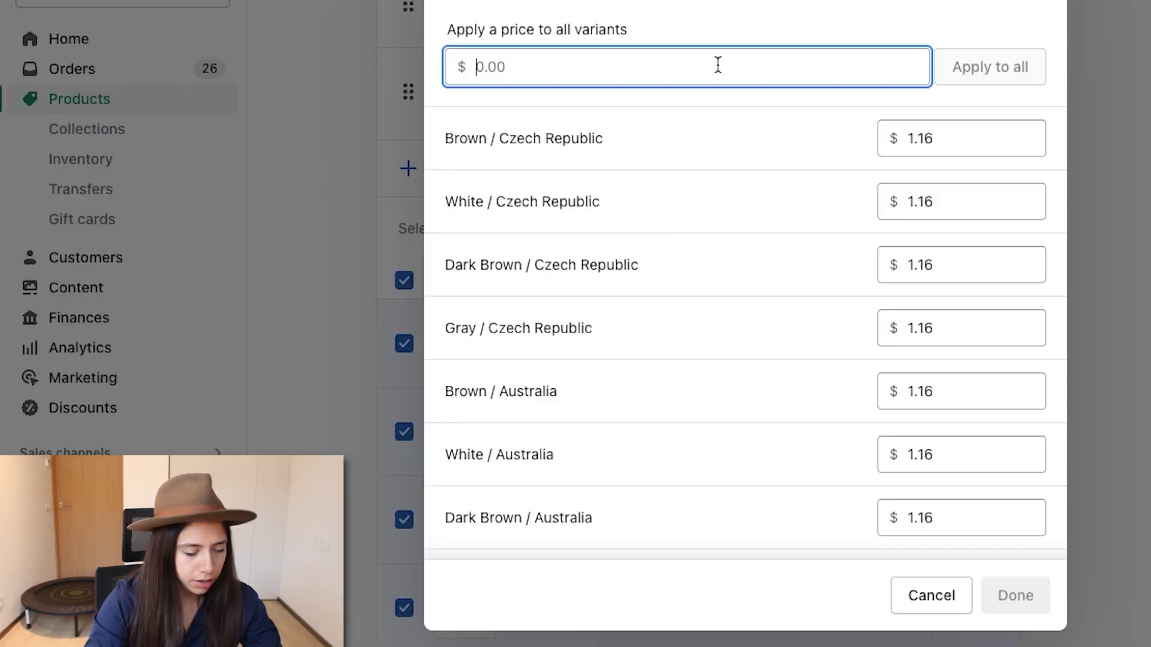
text(24)
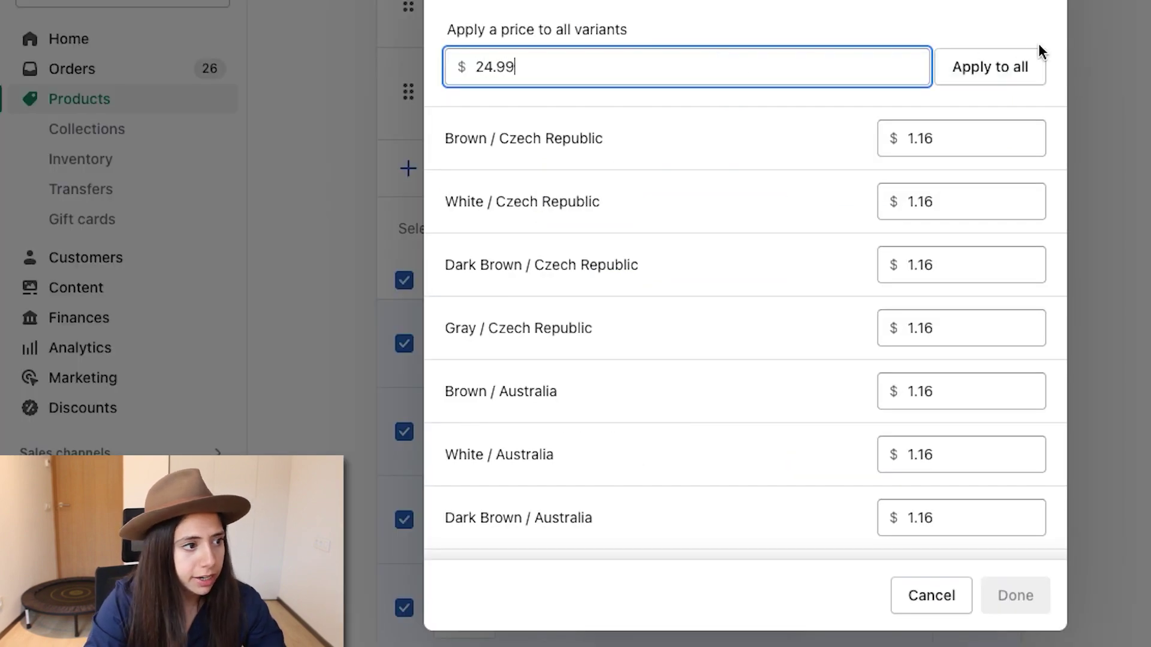
text(.99)
click(1009, 63)
click(1012, 595)
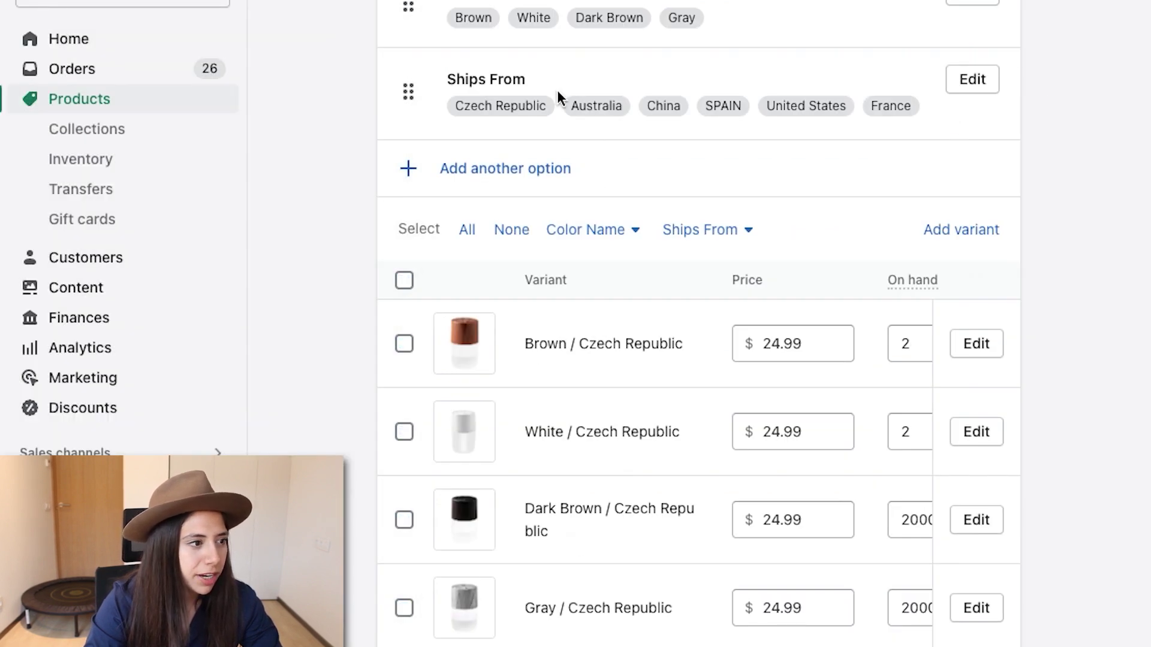
drag(546, 83, 414, 85)
scroll(1023, 128, up, 3)
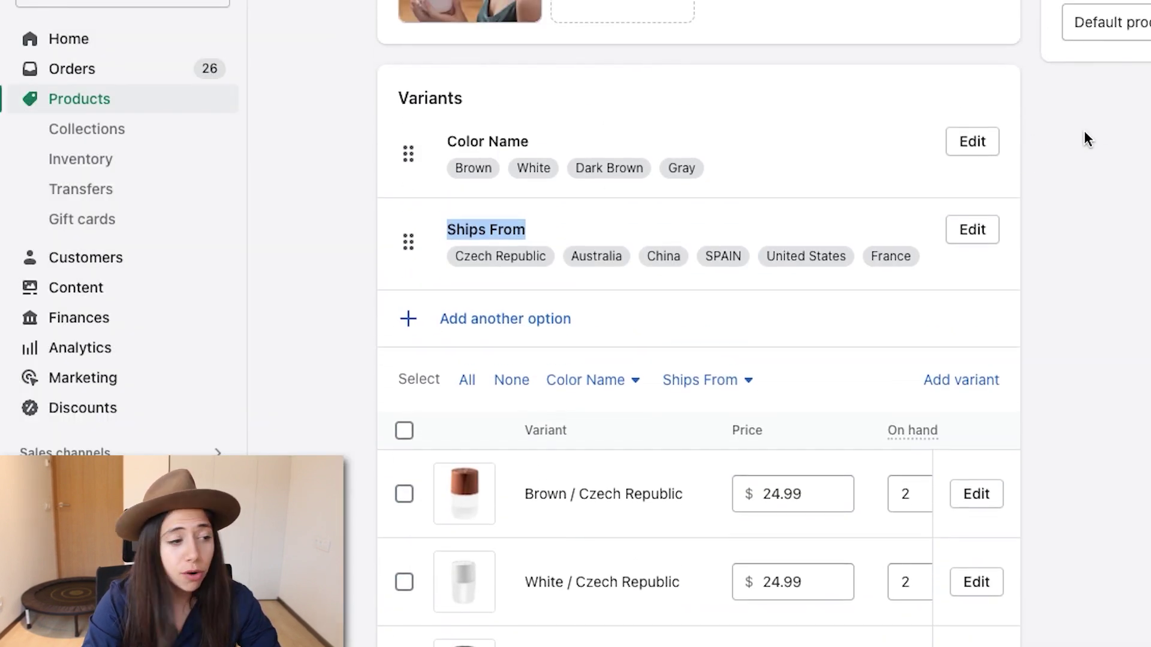
scroll(1120, 331, up, 2)
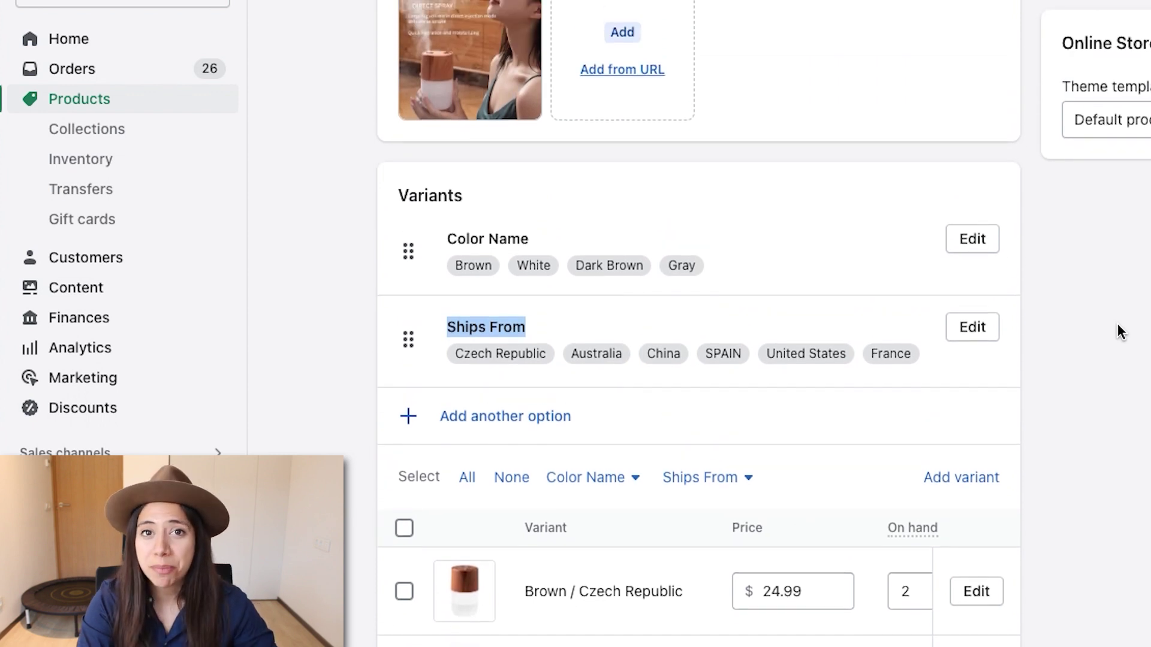
scroll(1119, 331, up, 10)
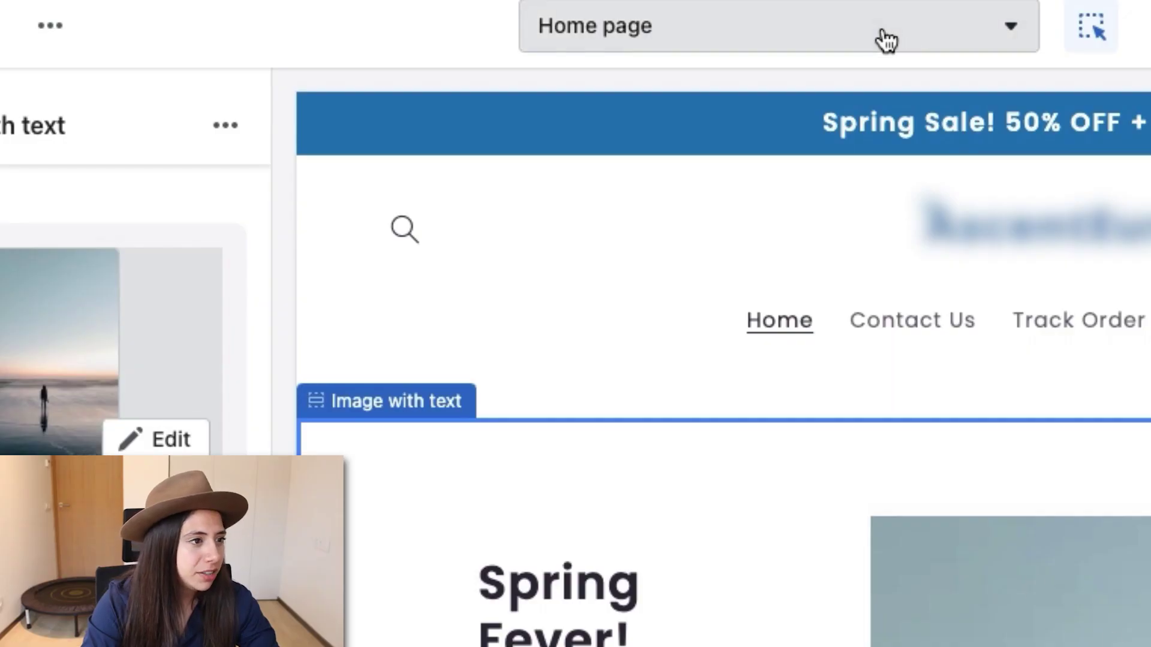
- In the theme editor, create a new product template named "Jellyfish humidifier"
click(884, 39)
click(733, 270)
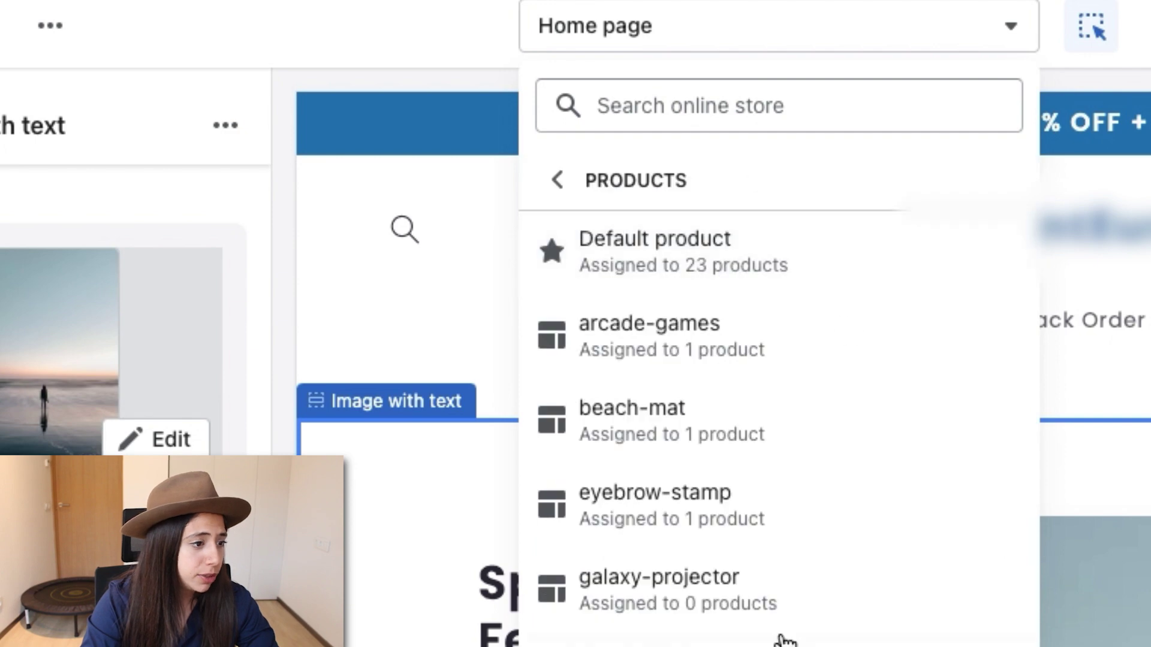
scroll(779, 638, down, 5)
click(627, 579)
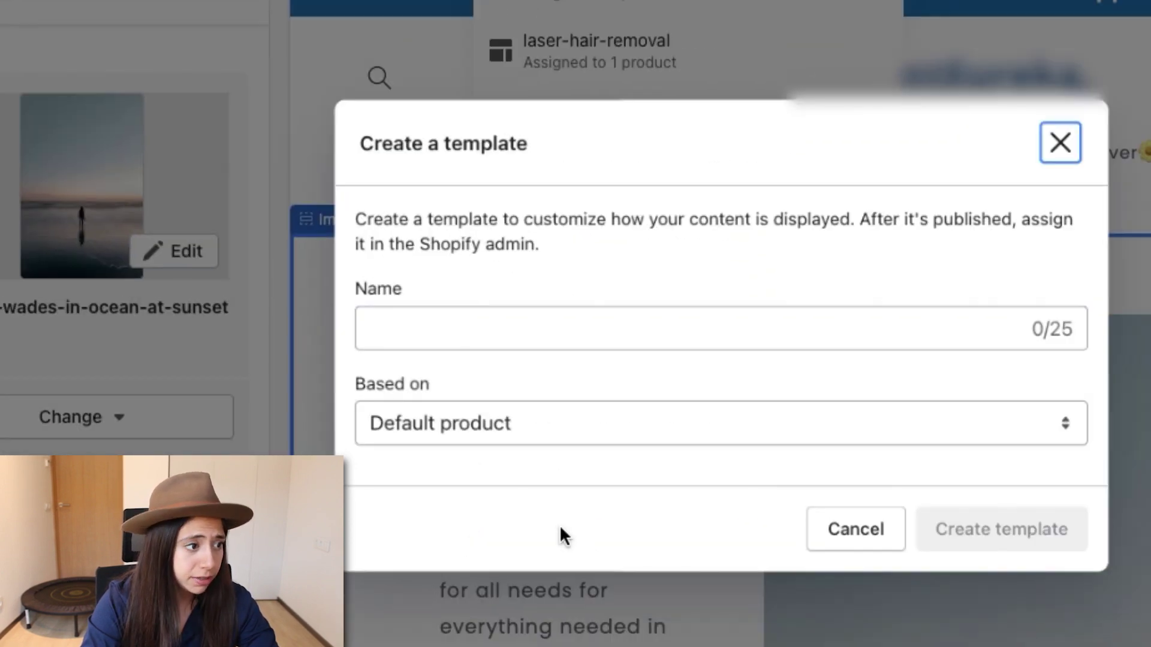
click(536, 342)
text(Je)
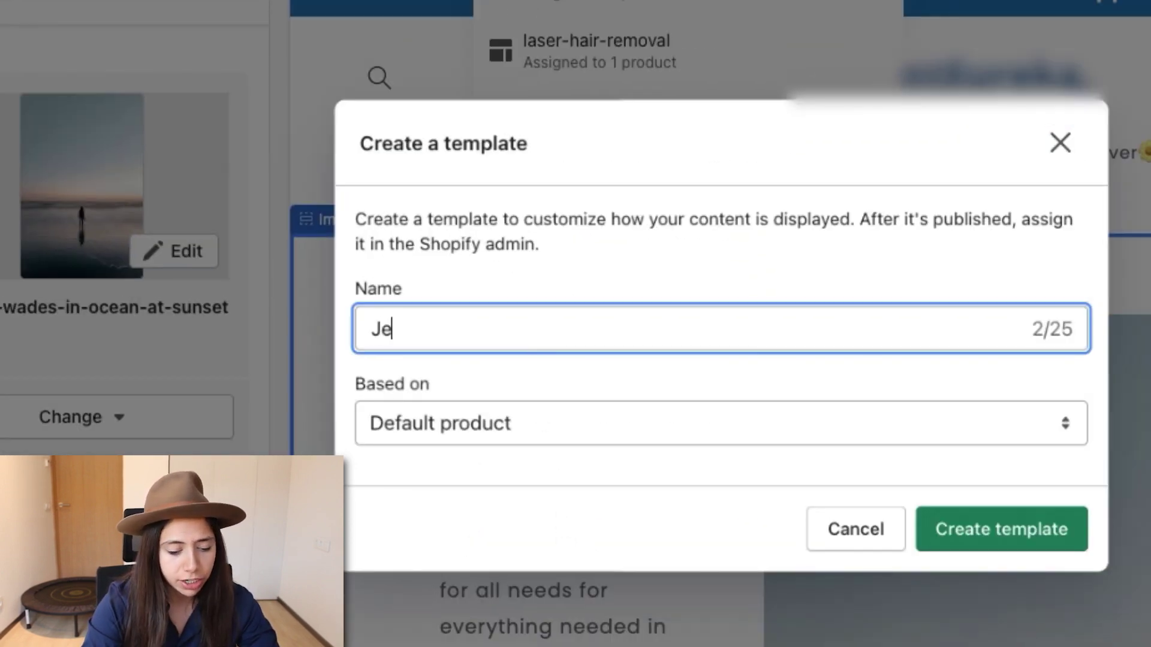
text(llyfish humidifier)
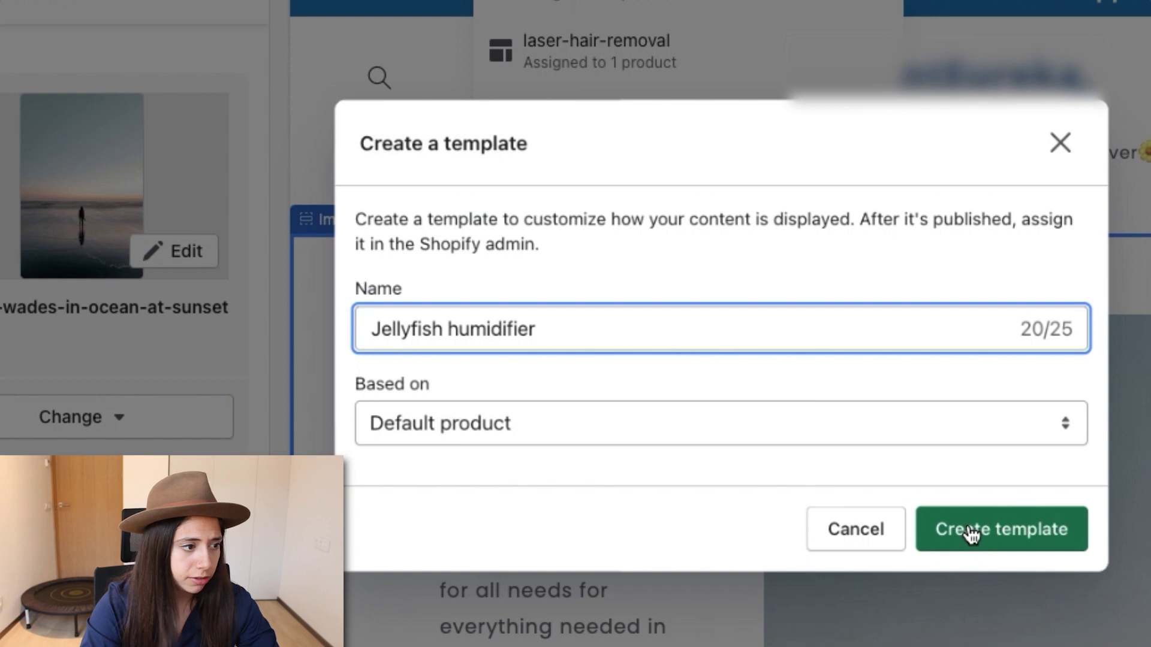
click(534, 423)
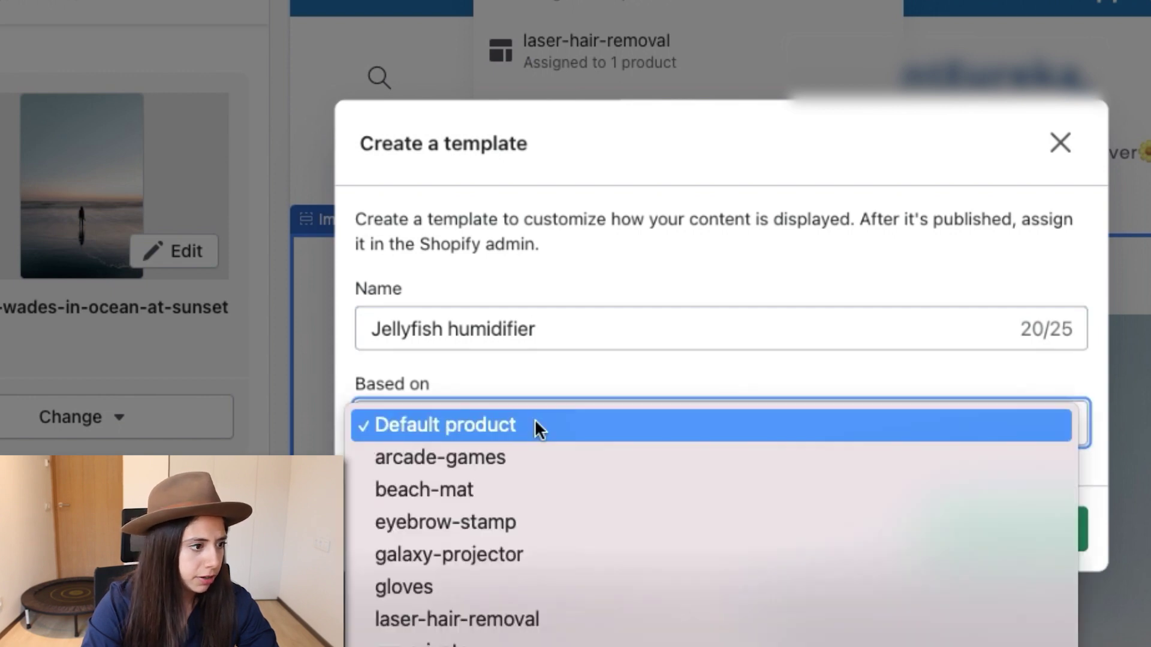
click(568, 491)
click(524, 426)
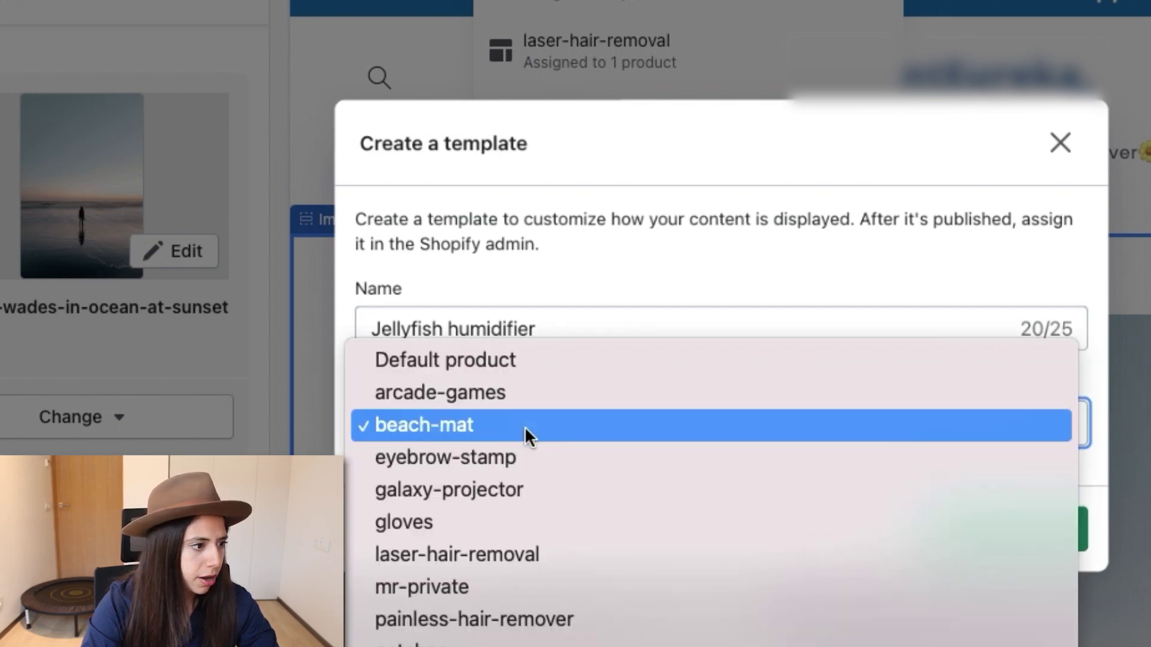
click(524, 426)
click(1034, 535)
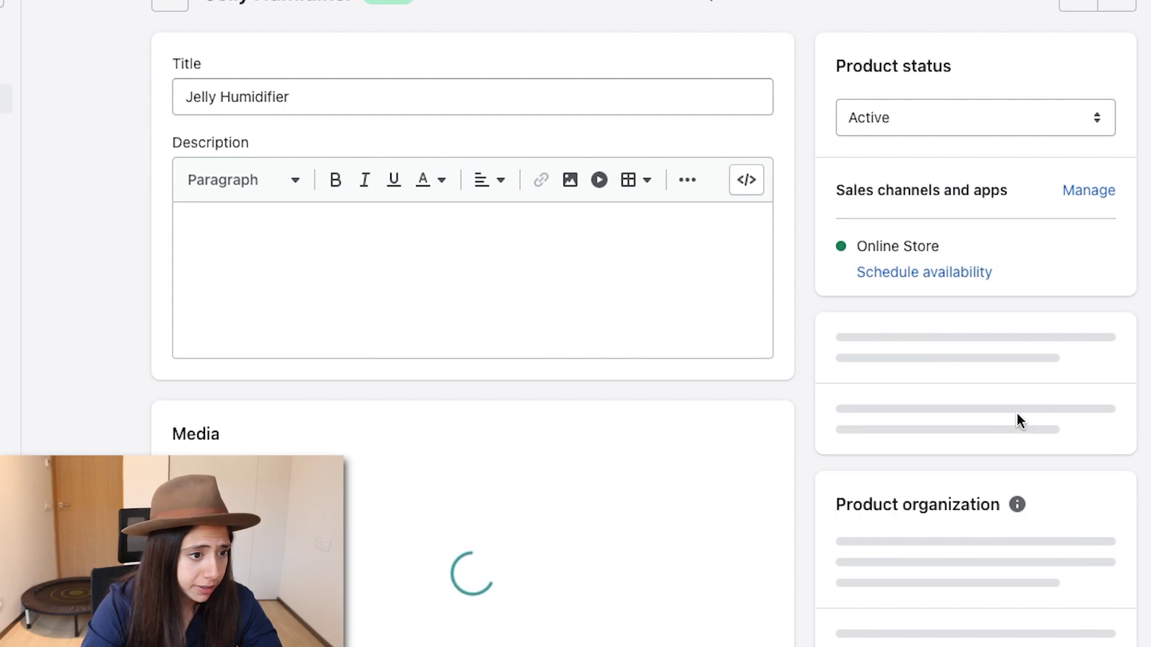
- Assign the jellyfish-humidifier theme template to the Jelly Humidifier product
scroll(1017, 412, down, 3)
scroll(1017, 413, down, 10)
click(927, 223)
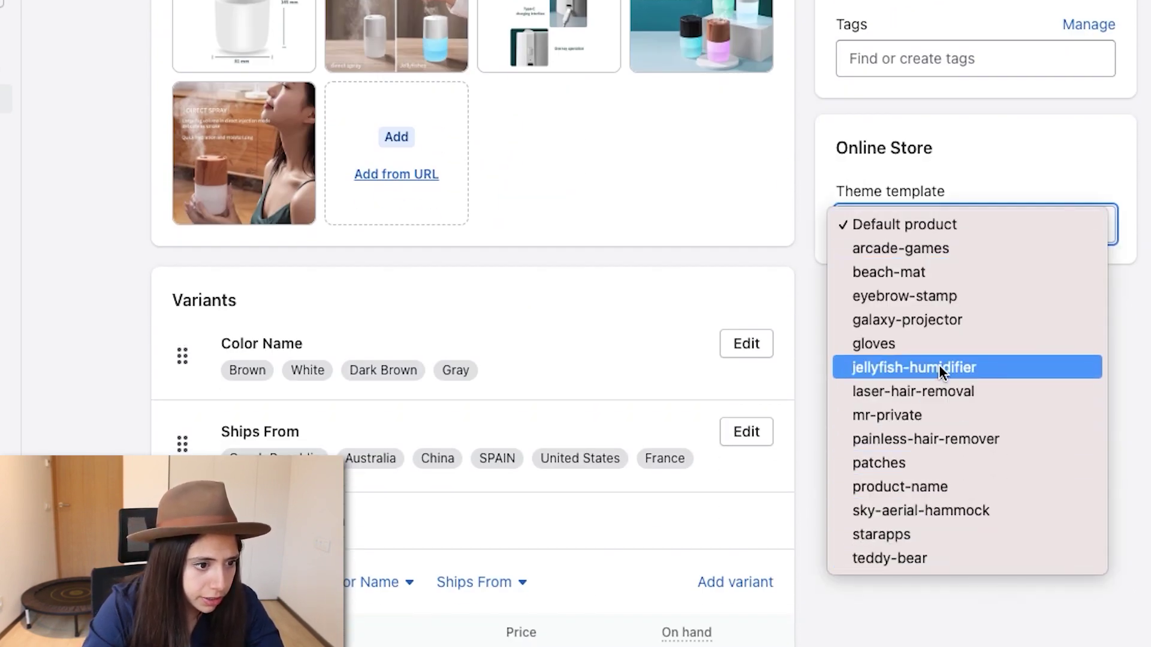
click(905, 224)
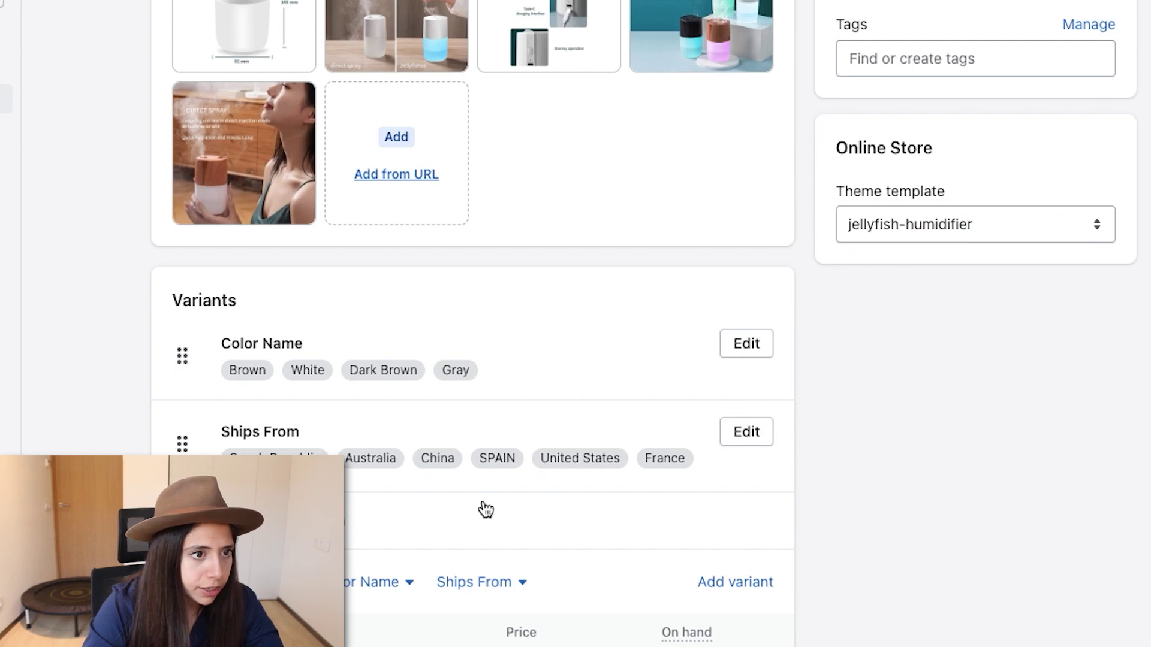
scroll(486, 510, up, 15)
- Examine the Jelly Humidifier page in the theme editor preview and select the placeholder "Headline" text above the product
click(293, 249)
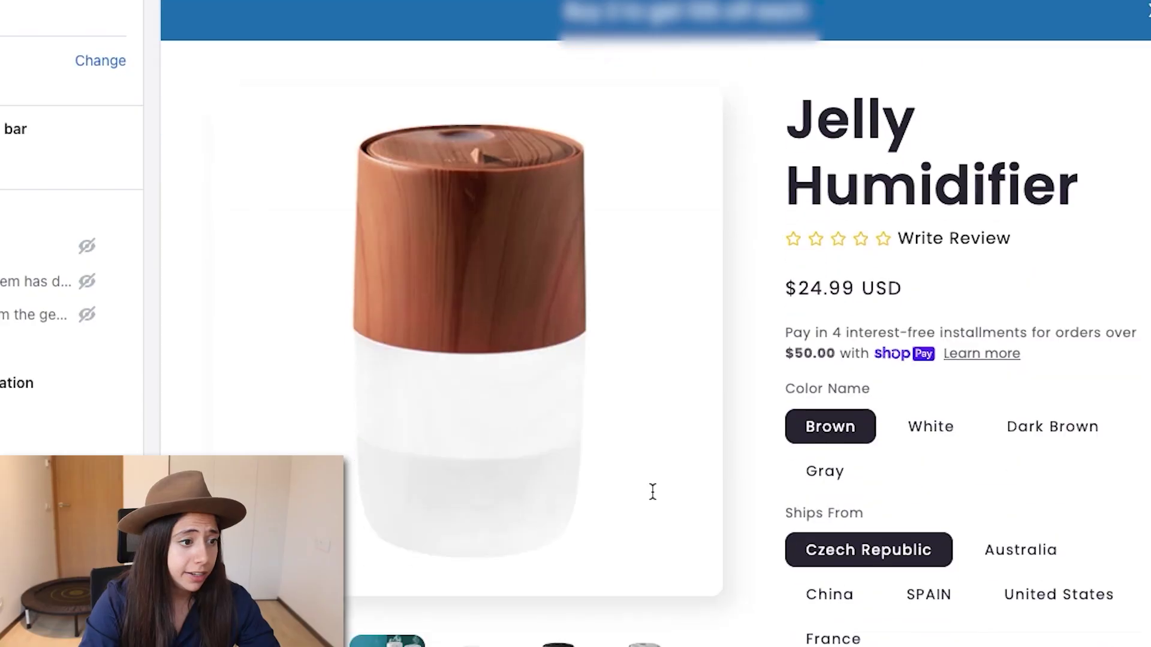
scroll(663, 262, up, 5)
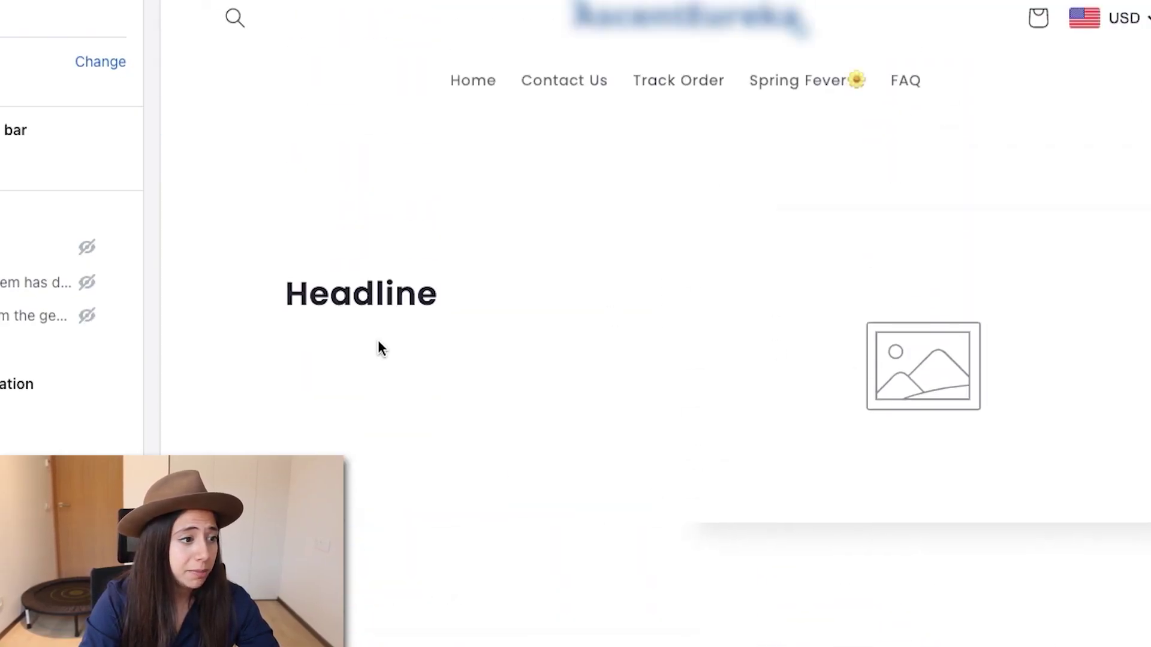
click(383, 295)
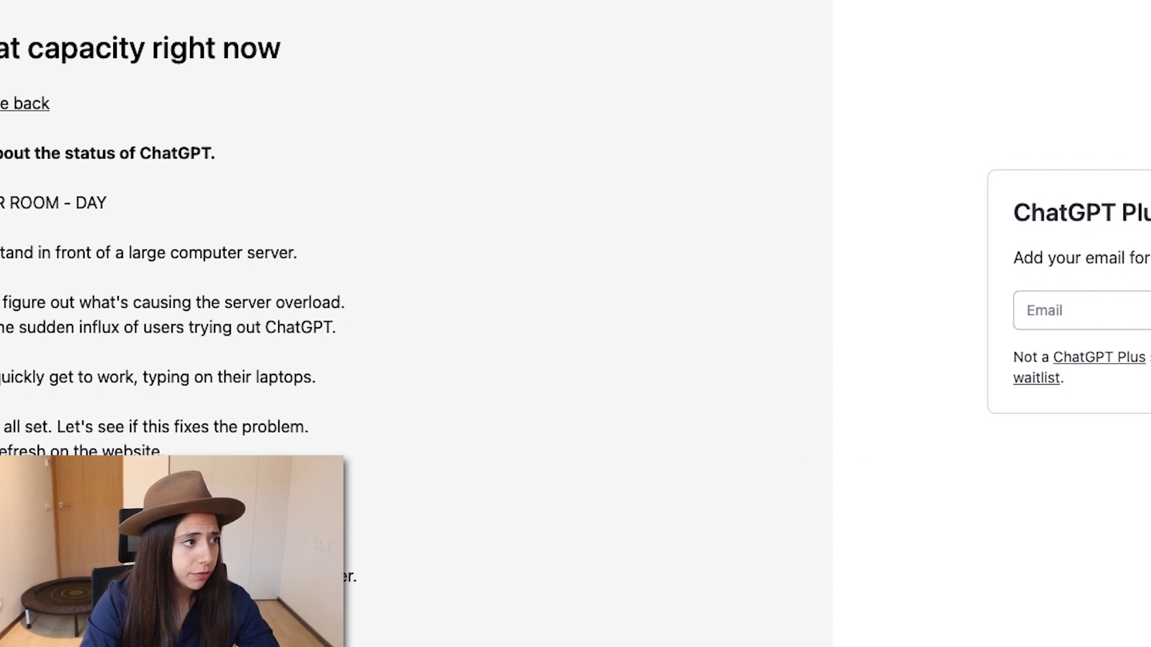
- Switch to ChatGPT and log in with a Google account
drag(419, 52, 483, 99)
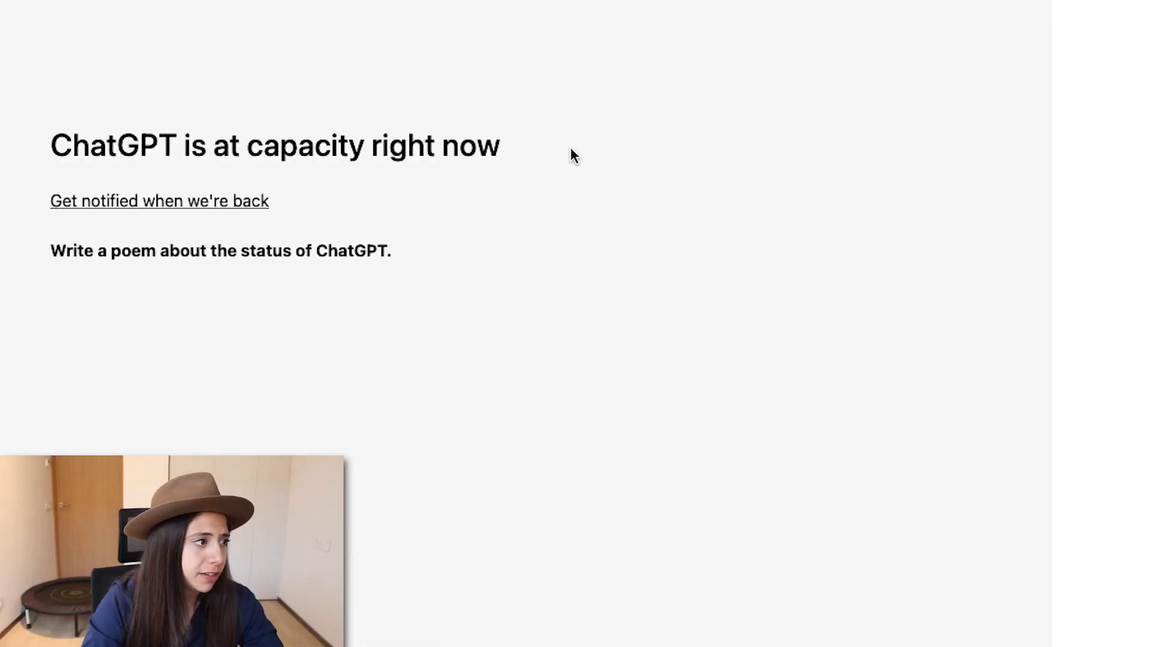
drag(570, 154, 3, 164)
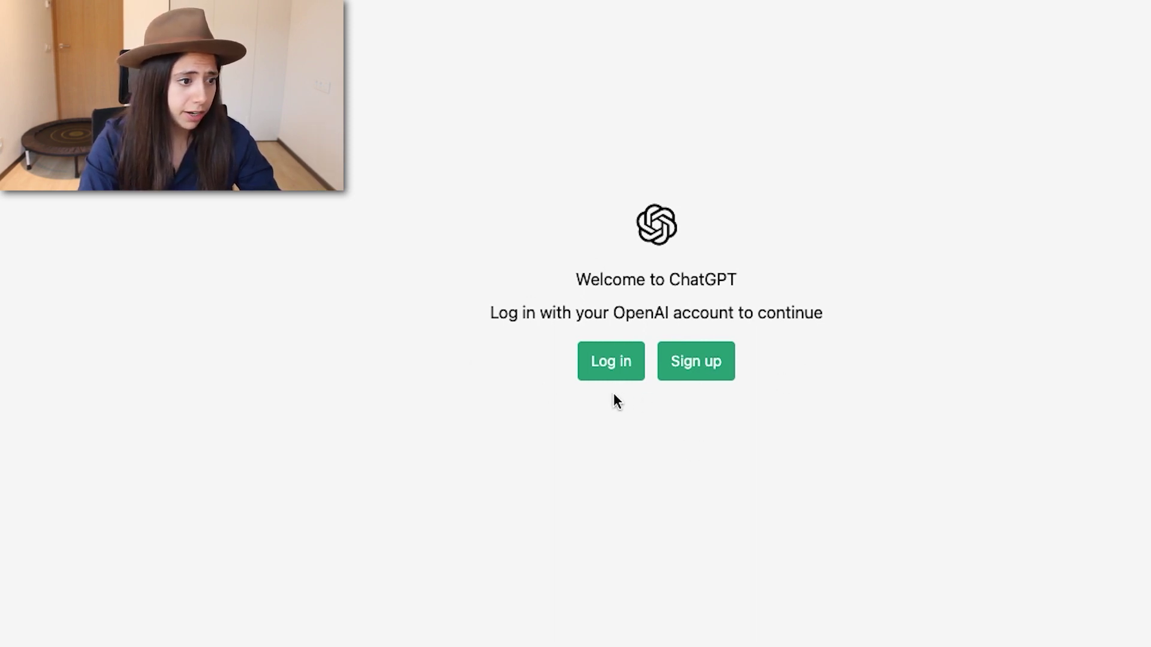
click(629, 372)
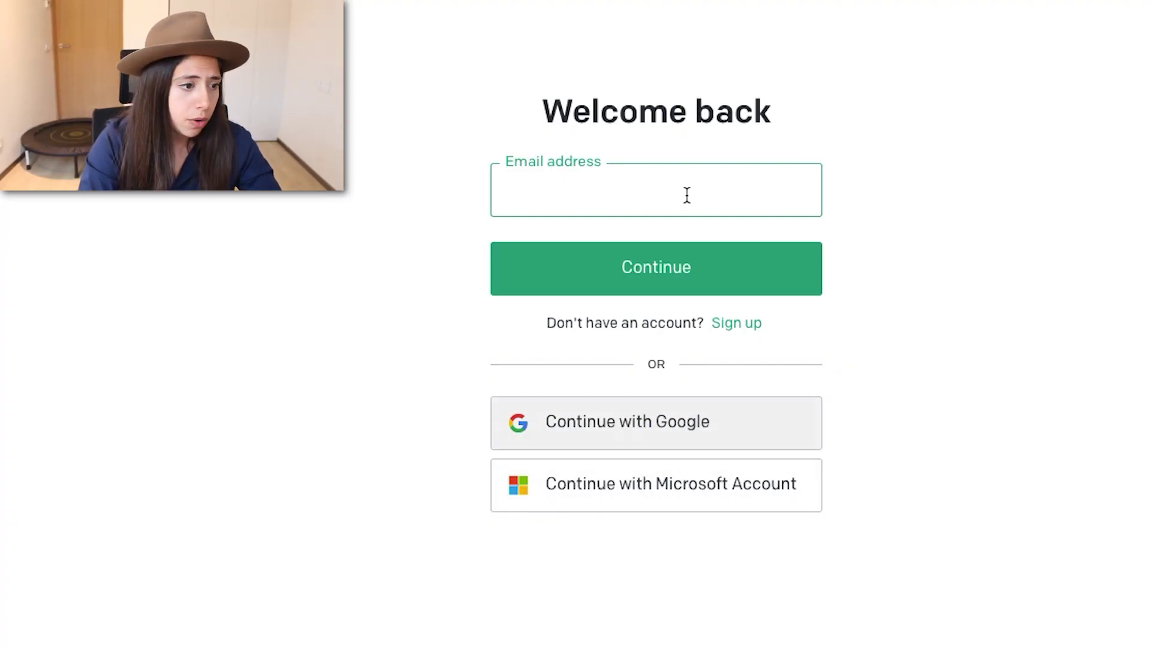
click(716, 438)
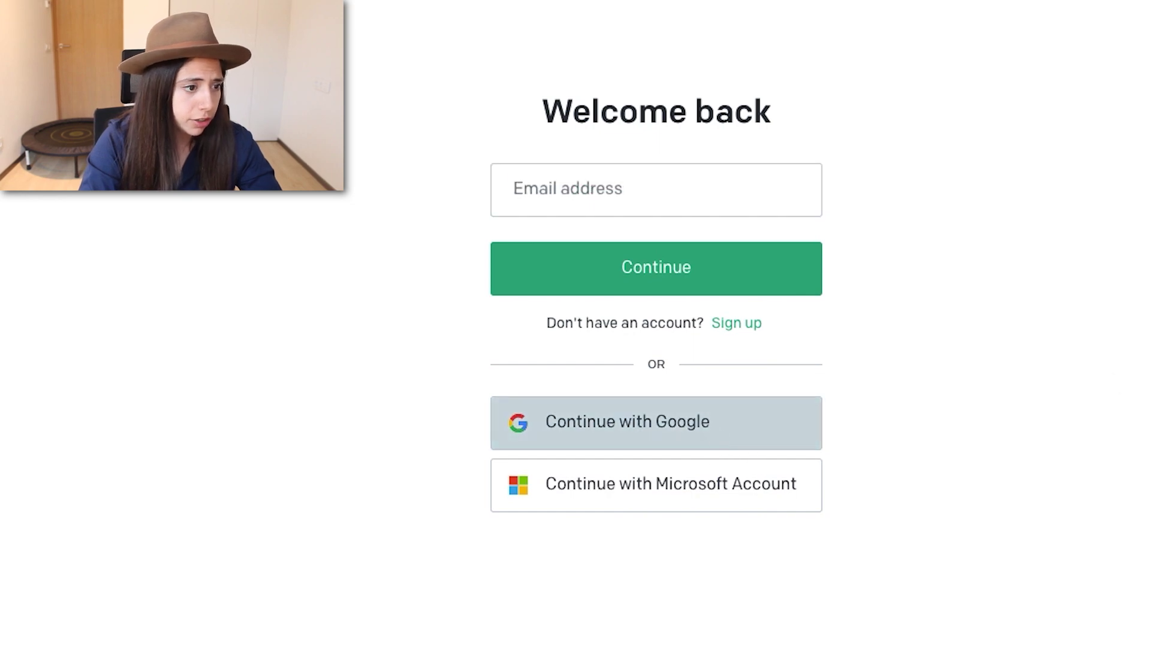
click(612, 323)
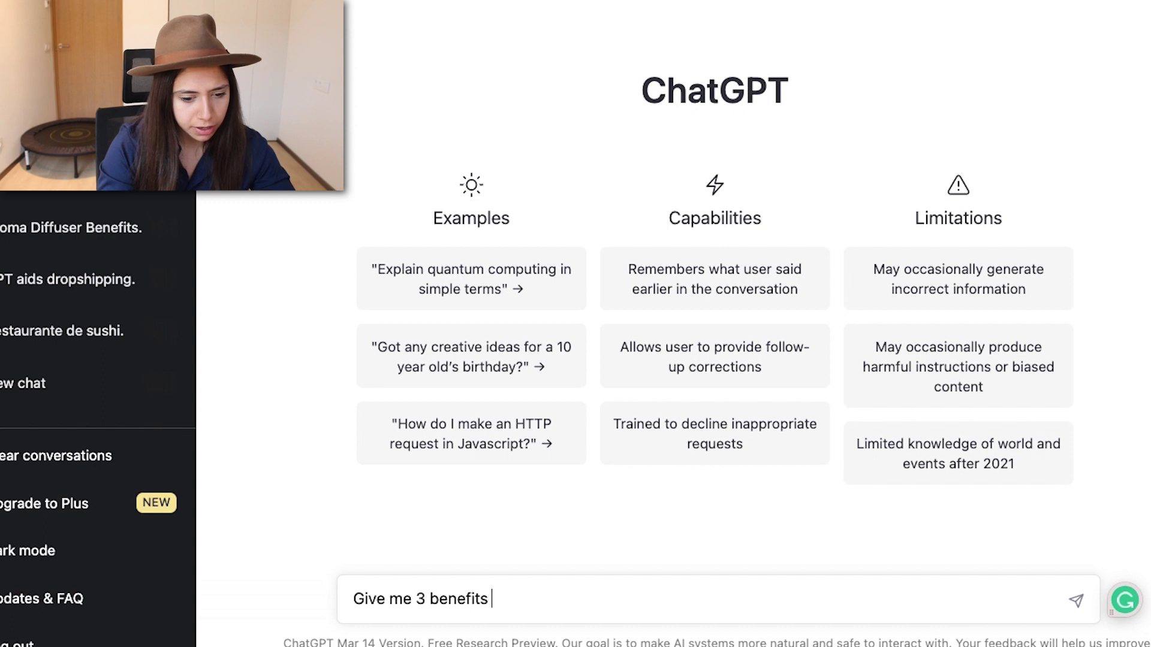
- Ask ChatGPT for 3 benefits of a new aroma diffuser that promotes easier breathing and better health, written as 3 headlines and 3 paragraphs
text(roduct which is an aroma diffuser that promotes easi)
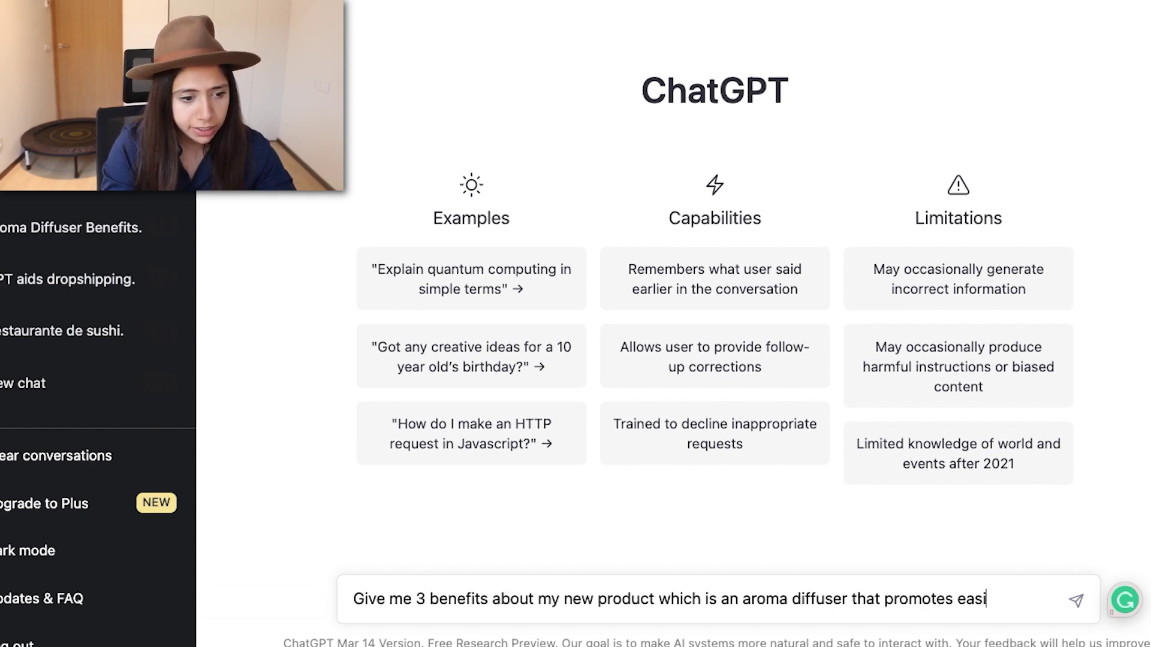
text(er breathing and)
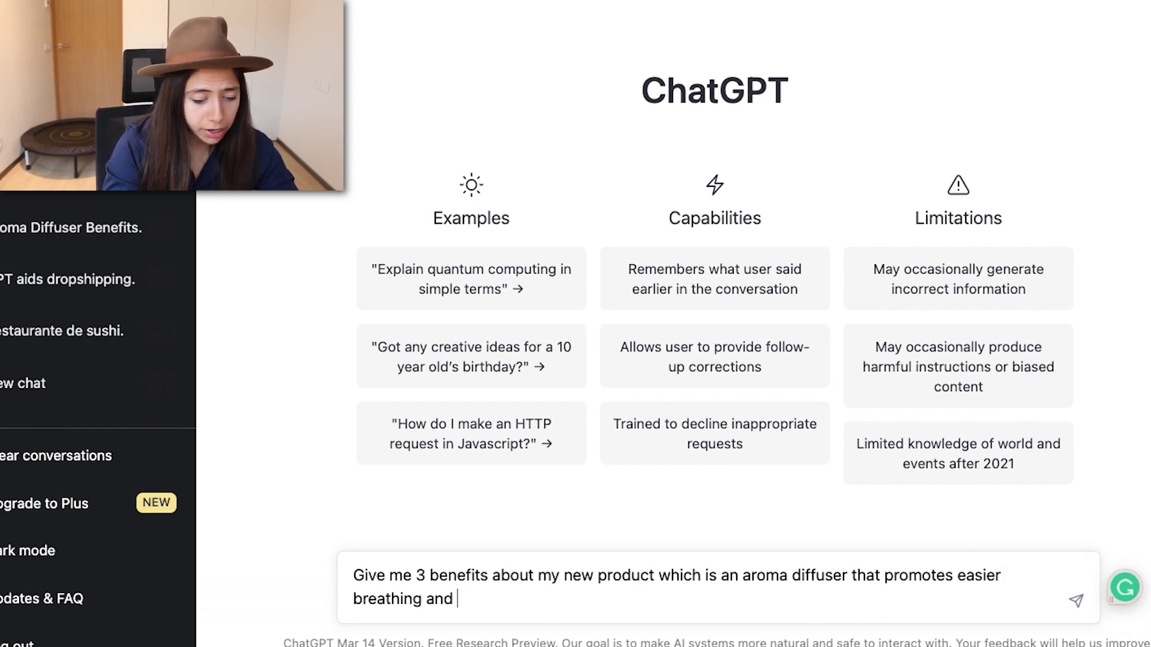
text( W)
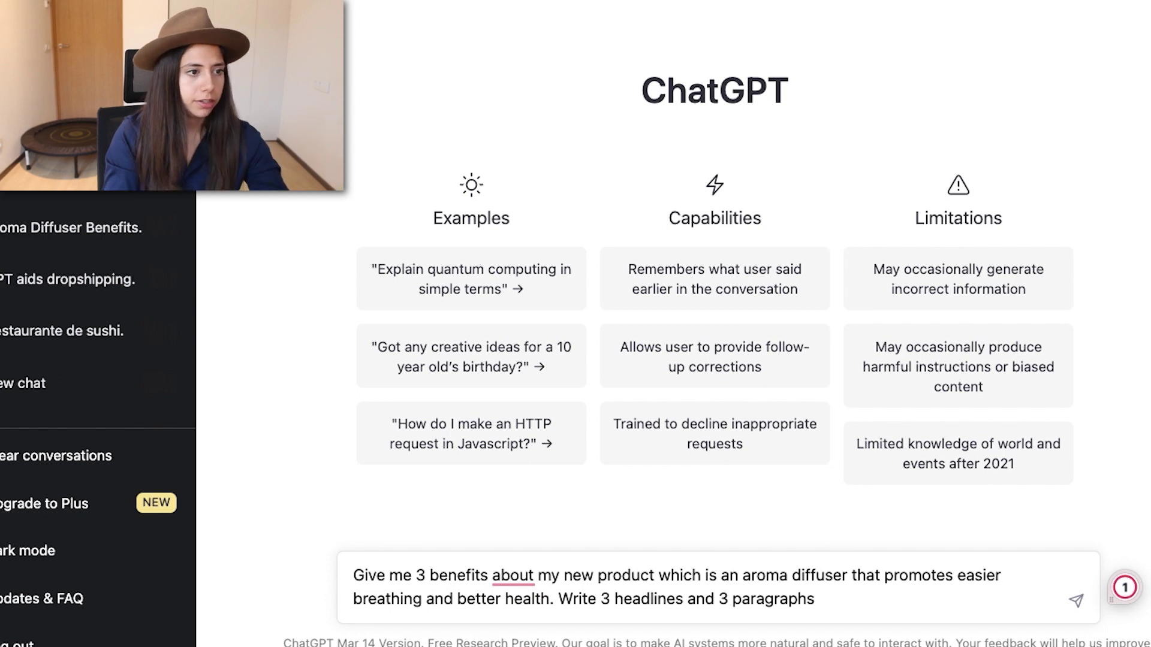
key(Return)
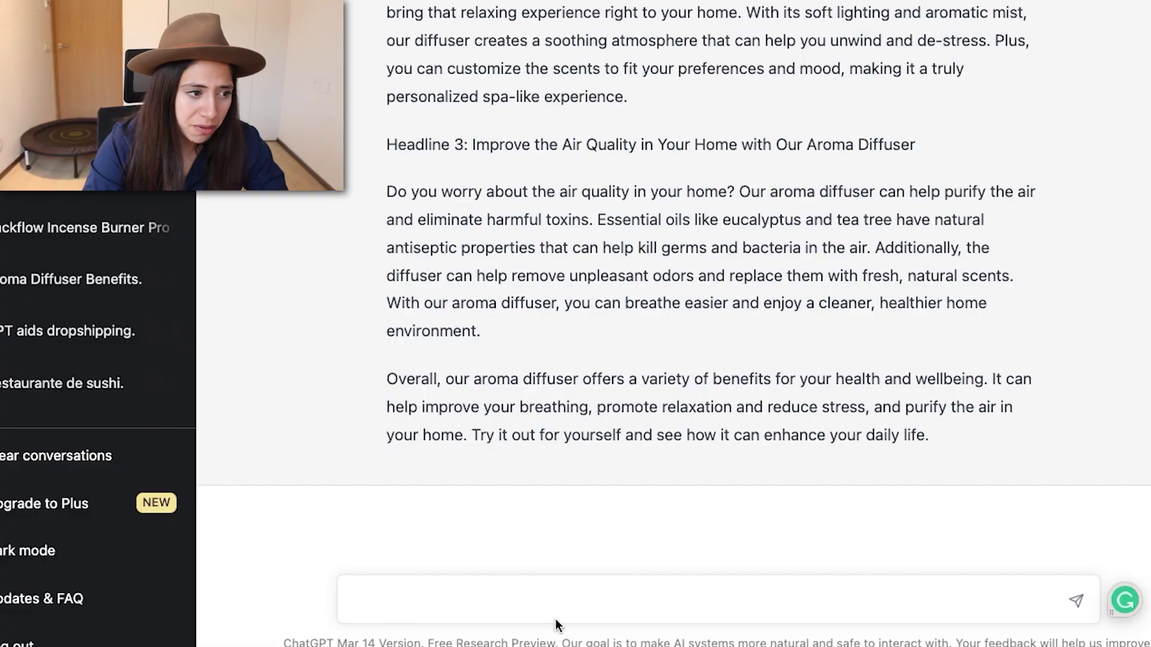
- Ask ChatGPT to shorten the headlines to 3-4 words and the paragraph to 5 lines
click(477, 609)
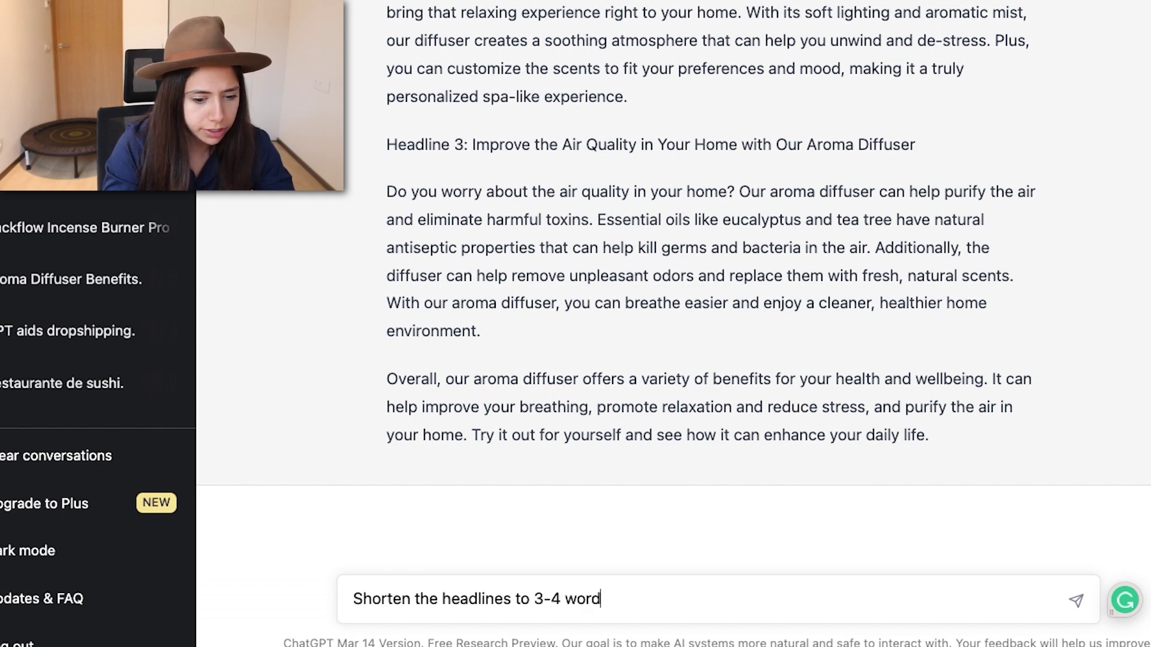
text(ten the paragr)
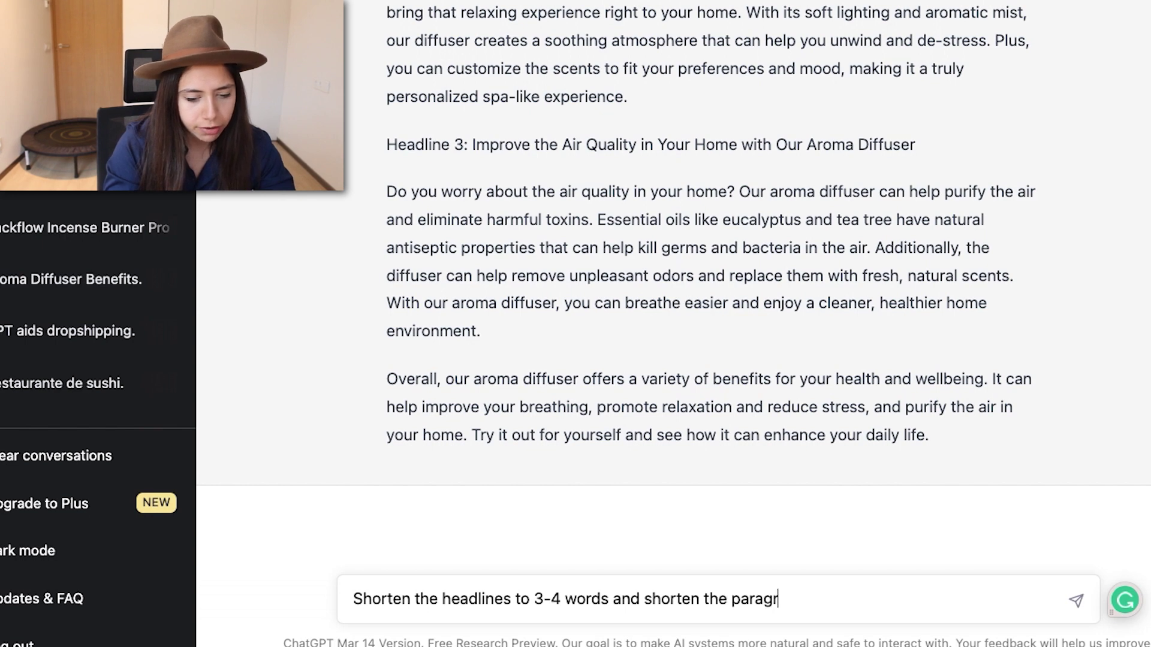
text(aph to 5 lines.)
key(Return)
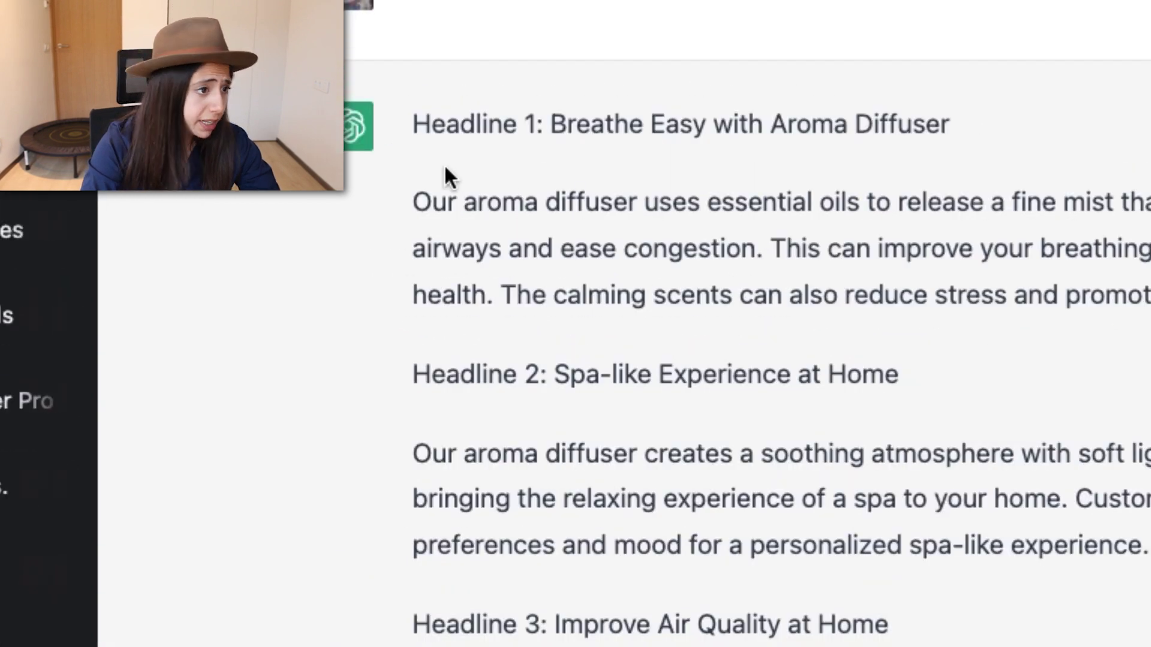
- Copy the first headline's wording, "Breathe Easy with Aroma Diffuser", from the shortened reply
drag(713, 60, 471, 55)
click(1009, 117)
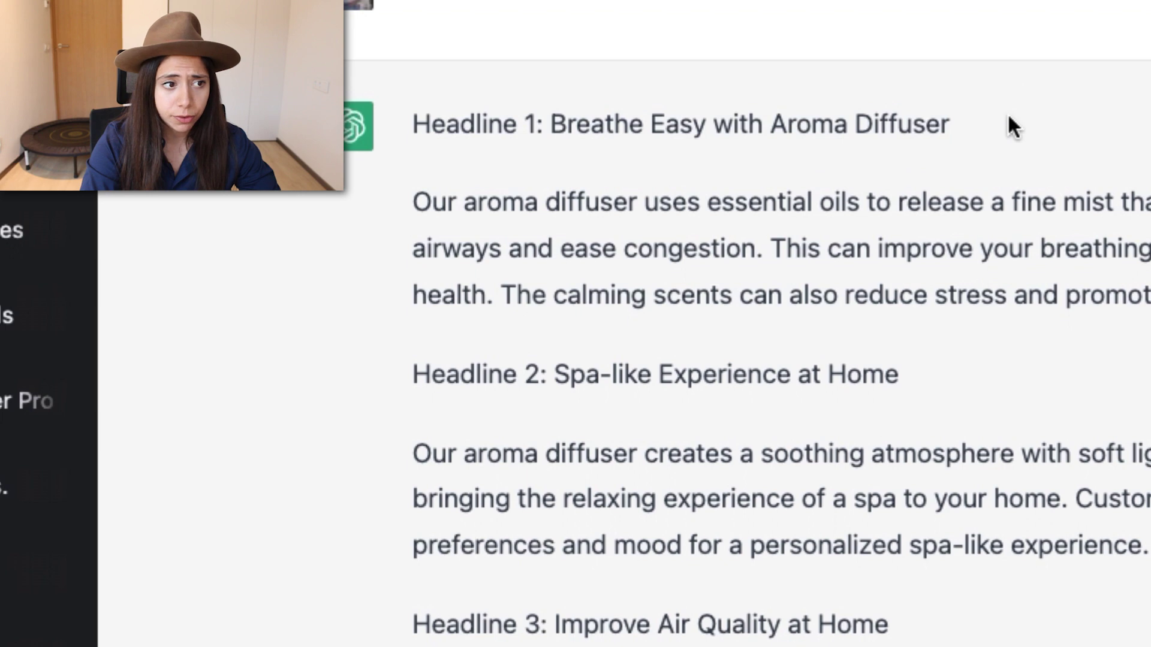
drag(711, 124, 961, 124)
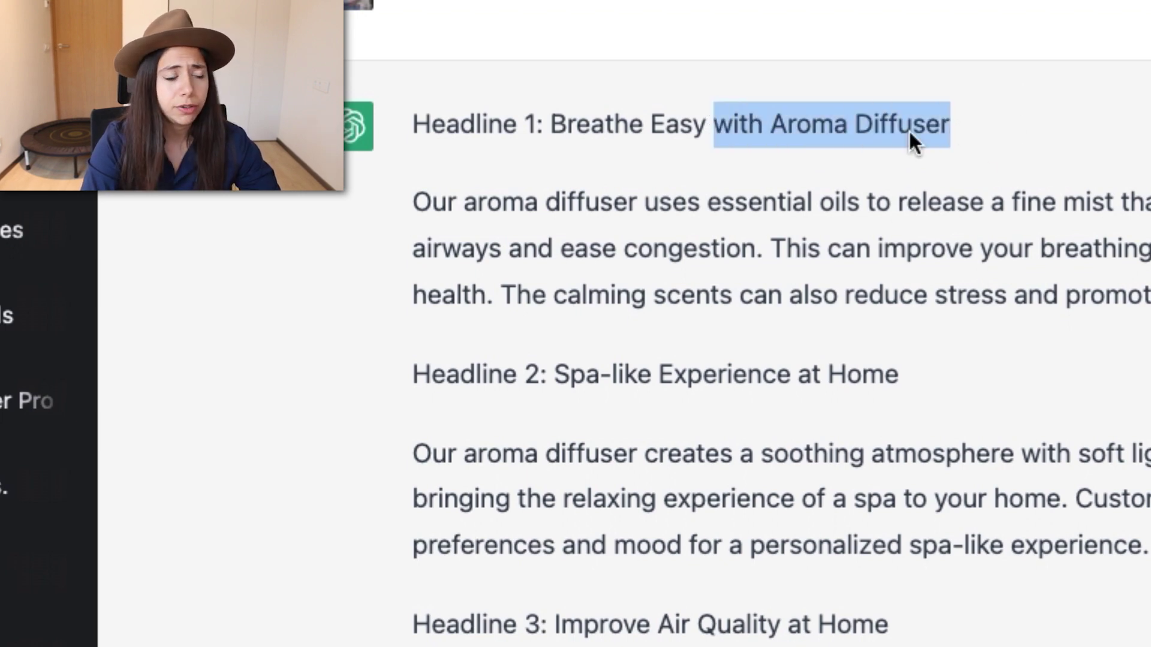
click(737, 147)
drag(703, 124, 552, 124)
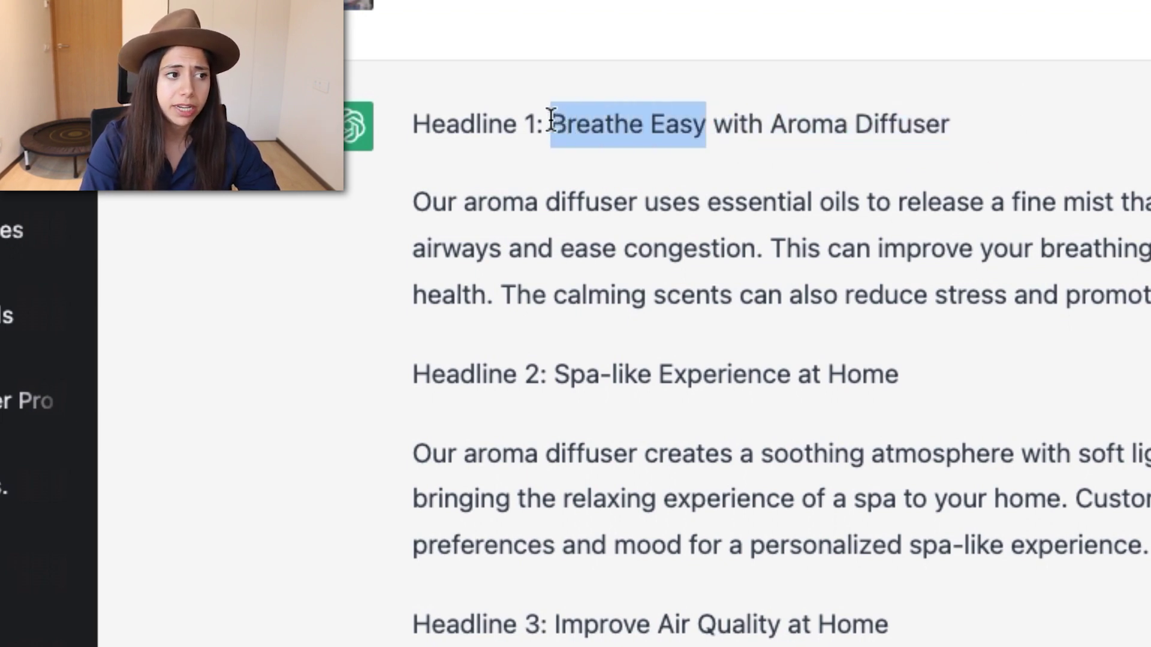
click(733, 183)
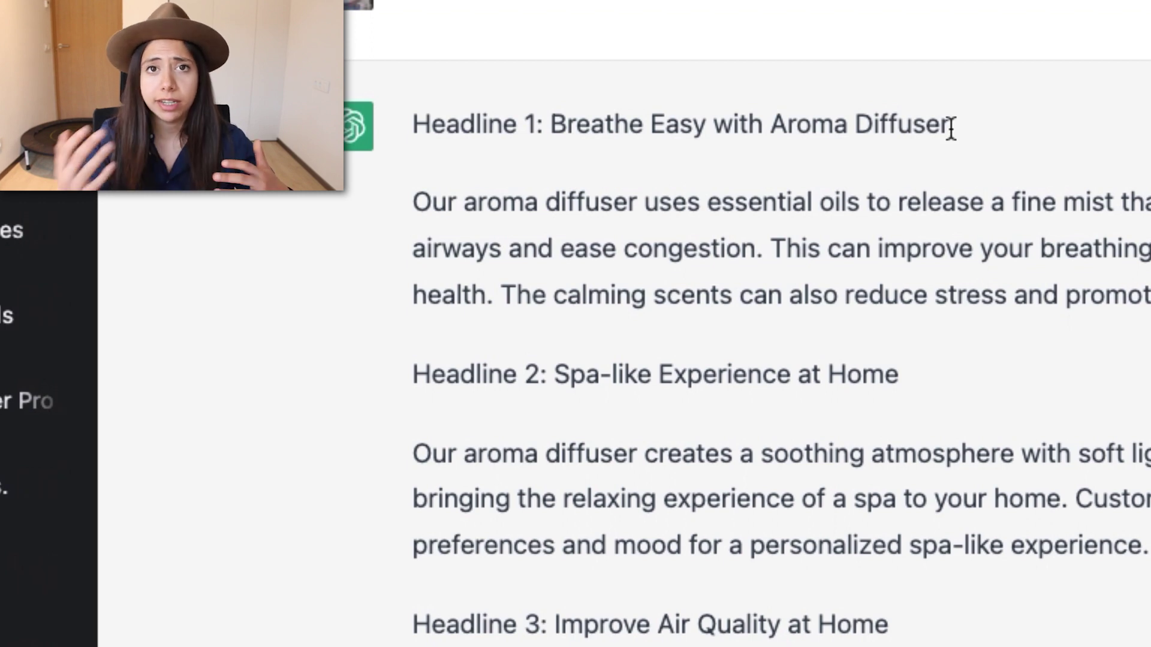
drag(962, 124, 556, 128)
key(super+c)
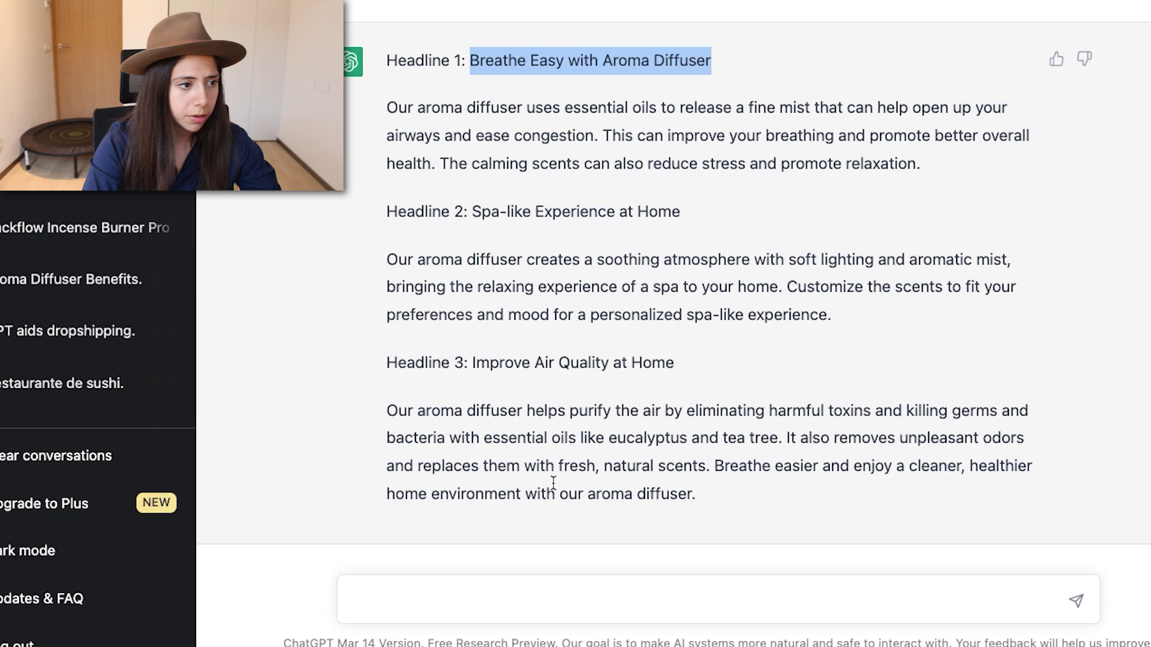
- Ask ChatGPT for 5 options for the copied headline "Breathe Easy with Aroma Diffuser"
click(498, 588)
text(give)
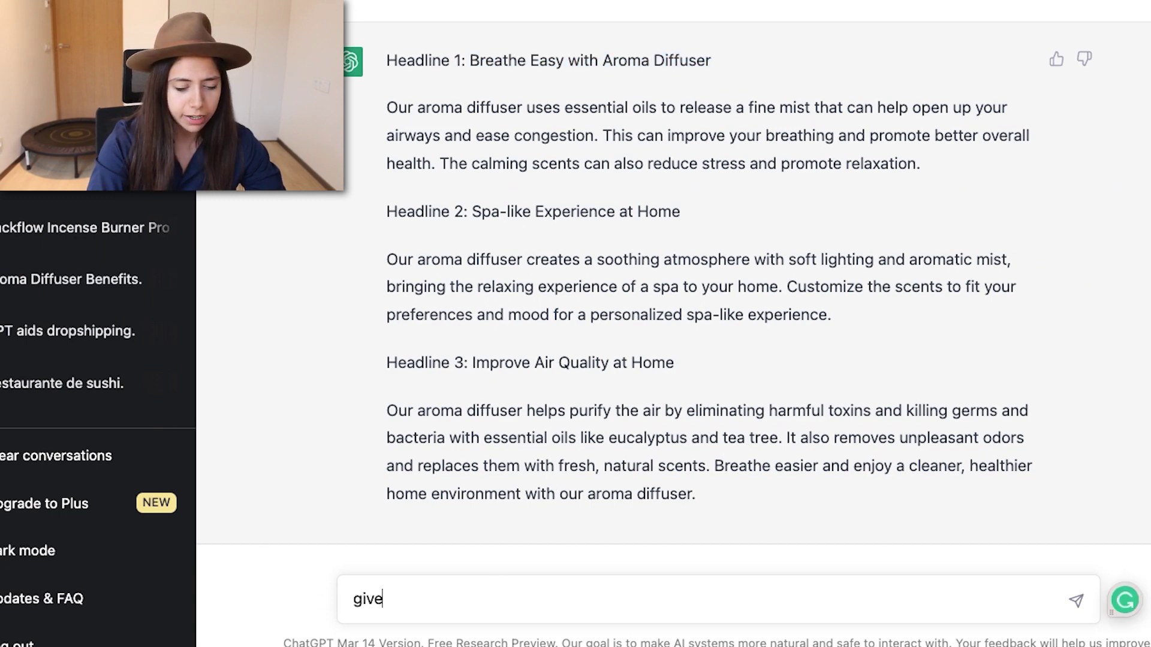
text( me 5 options for thie)
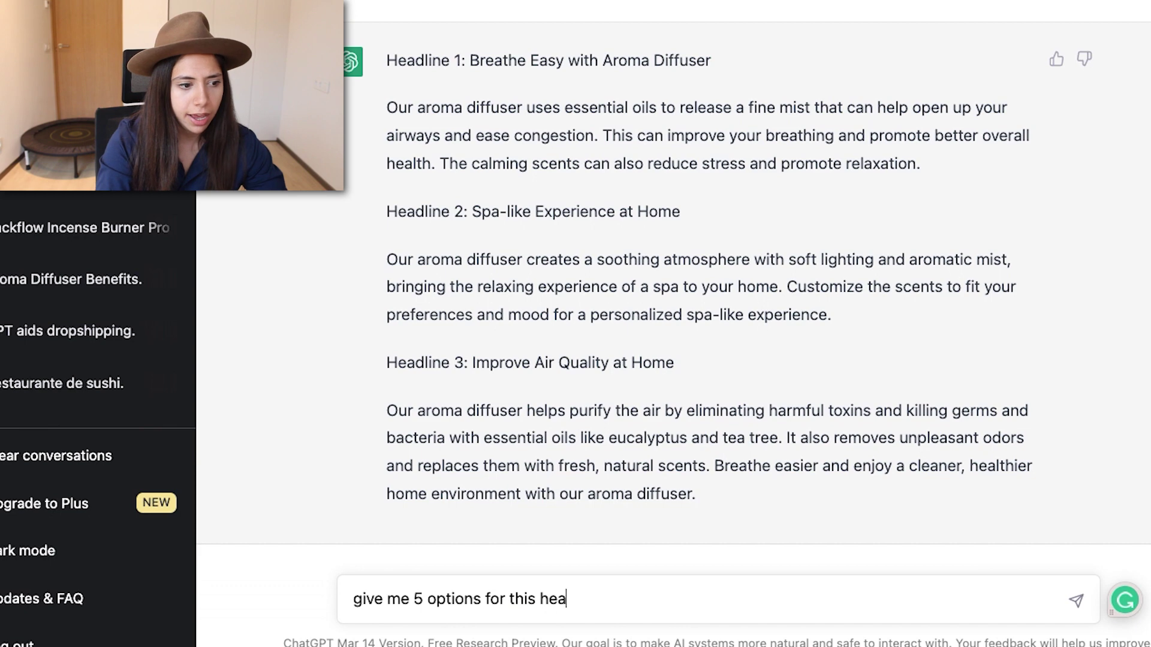
text( headline:)
key(super+v)
key(Return)
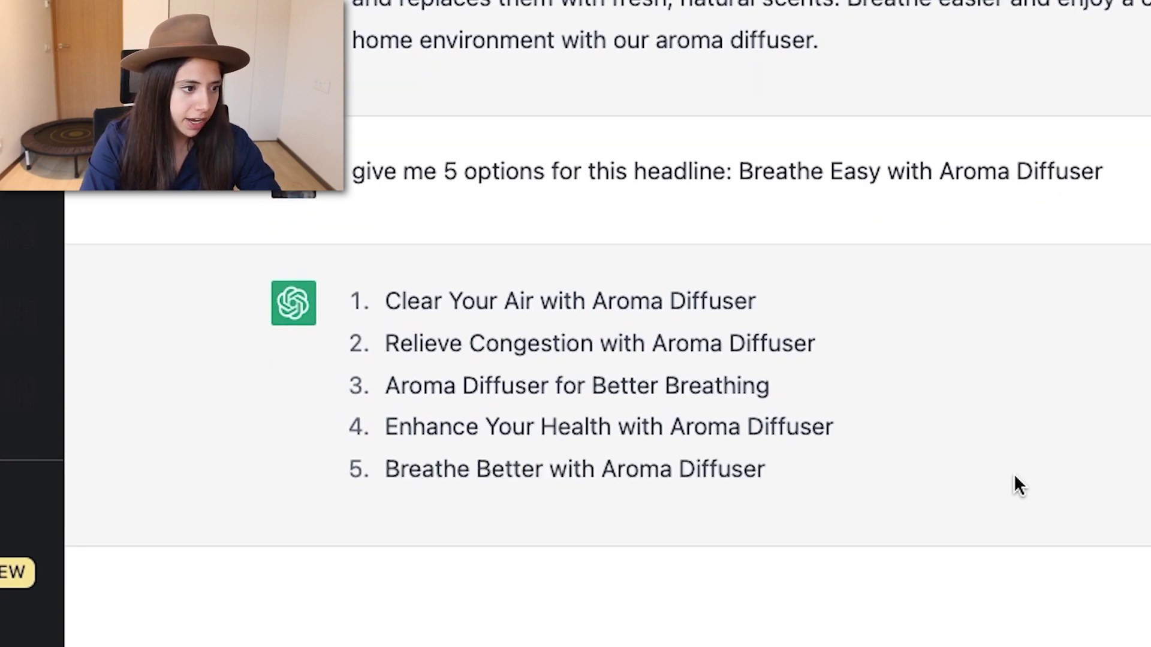
- Copy "Breathe Better" from option 5, switch to the Shopify theme editor and replace the placeholder heading with "Breathe Better &"
drag(549, 469, 387, 468)
key(ctrl+c)
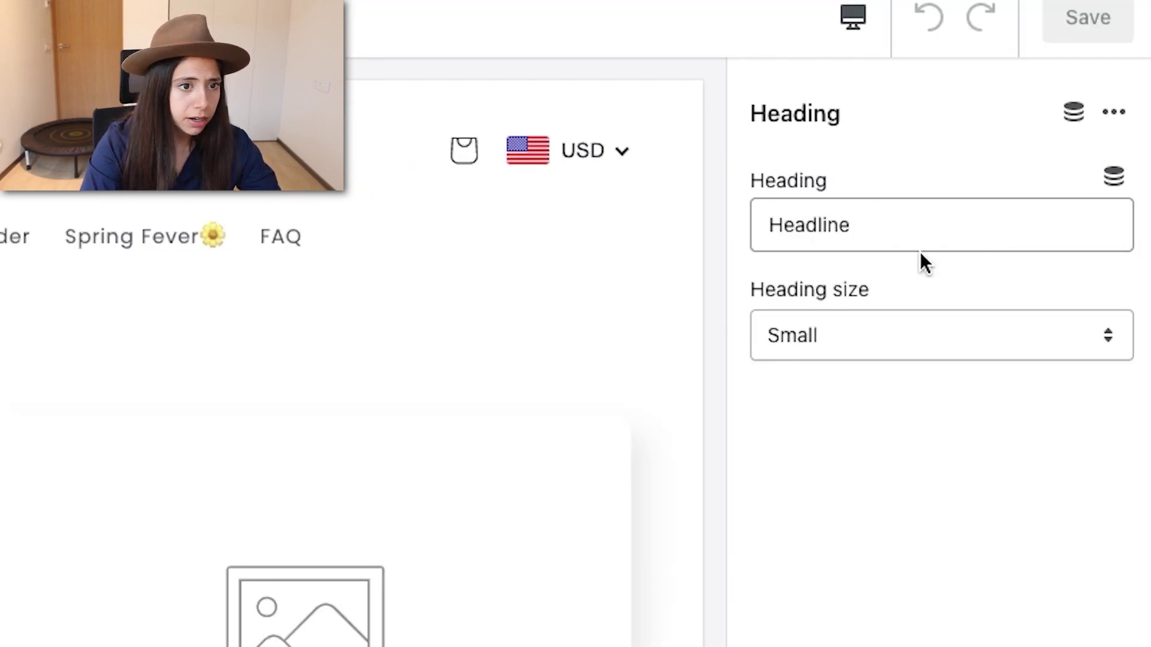
click(925, 226)
drag(925, 226, 663, 240)
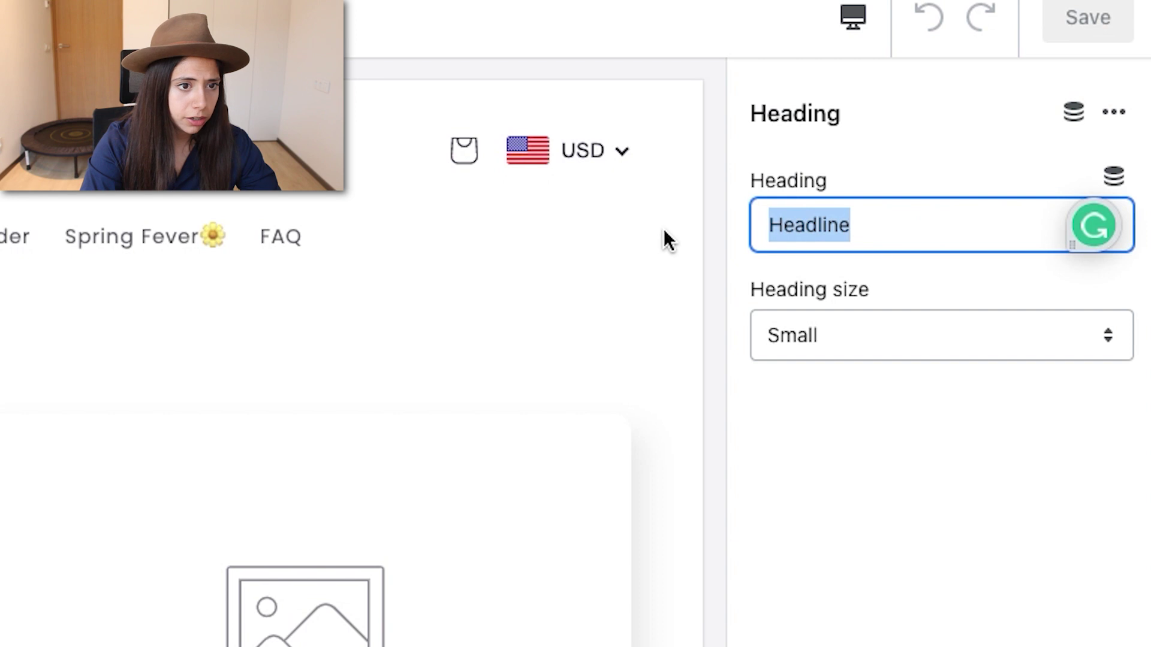
key(ctrl+v)
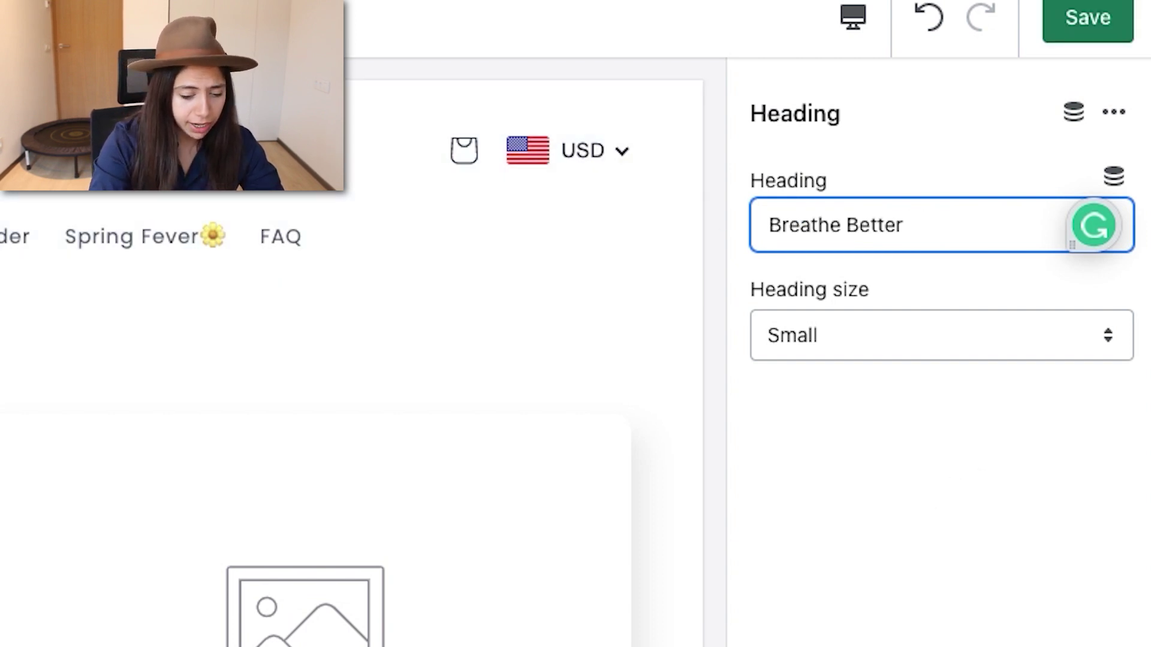
text(&)
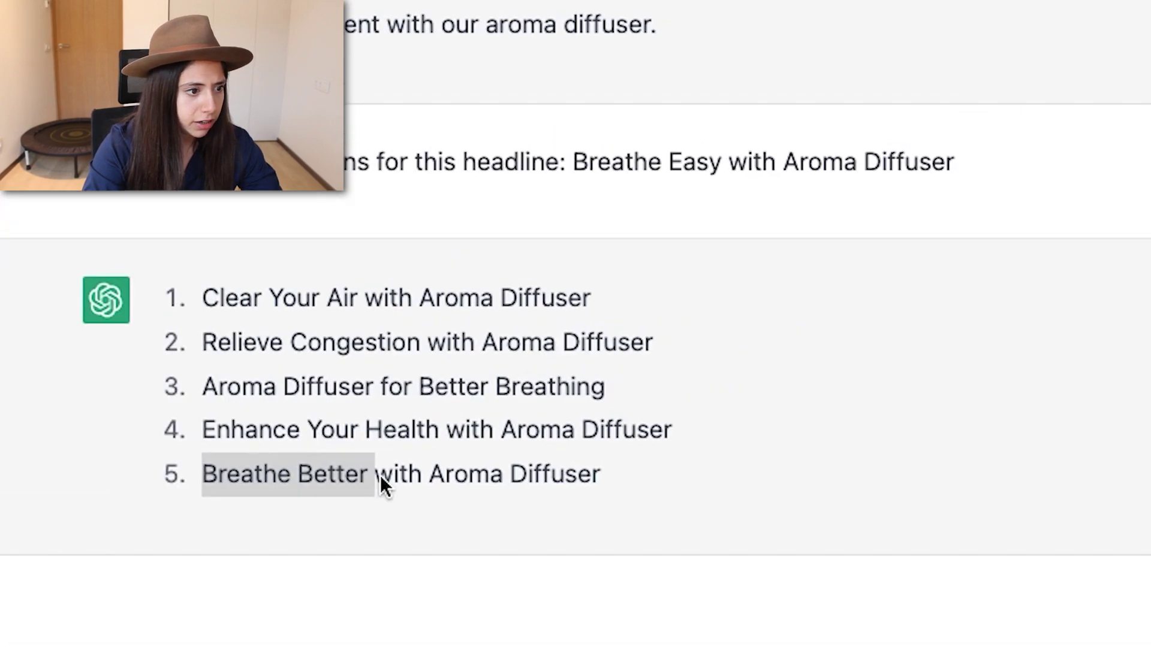
- Copy "Enhance Your Health" from ChatGPT's option 4 and append it to the "Breathe Better &" heading in the Shopify theme editor
key(super+Tab)
drag(440, 423, 209, 426)
key(super+c)
key(super+Tab)
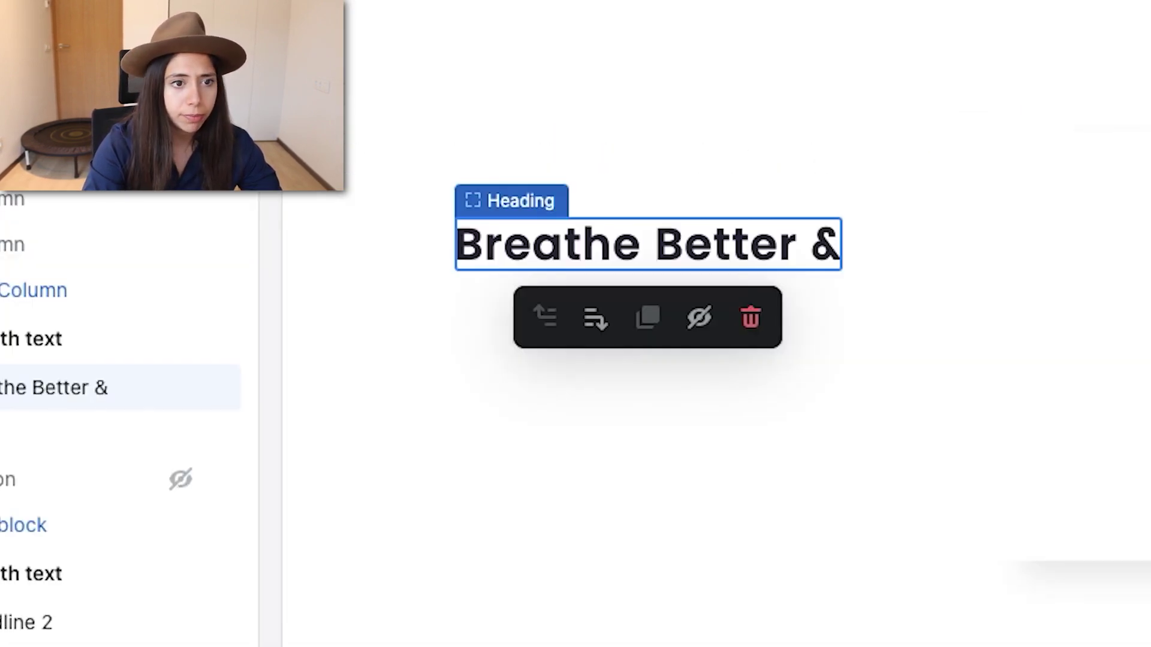
key(super+v)
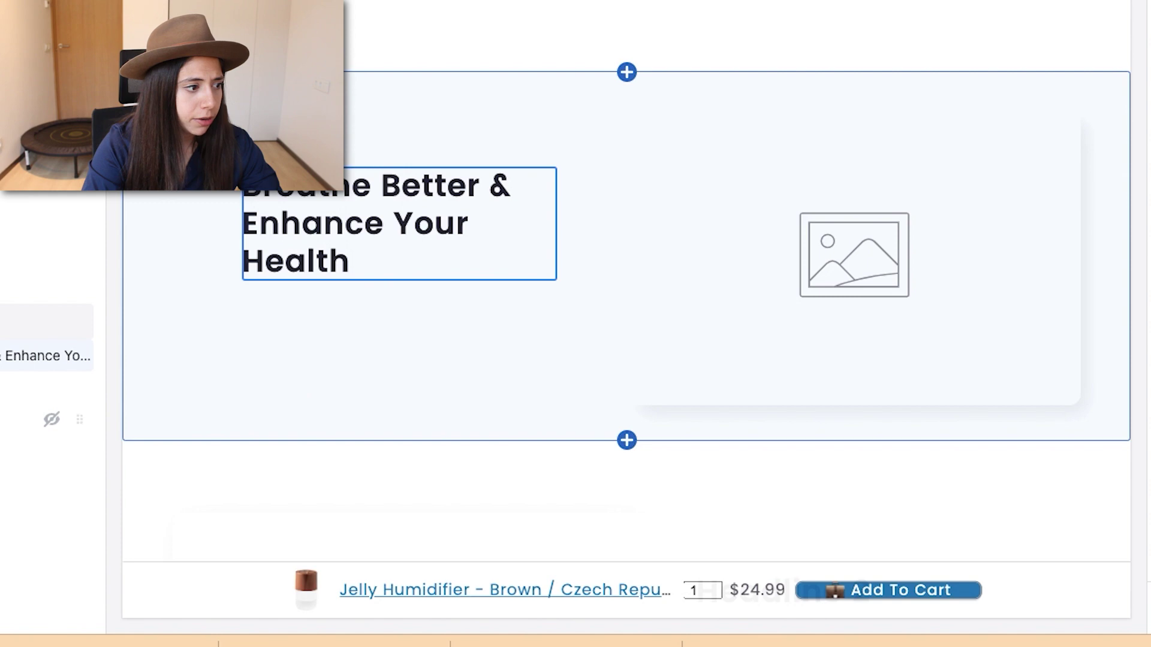
scroll(609, 359, up, 3)
scroll(688, 394, down, 3)
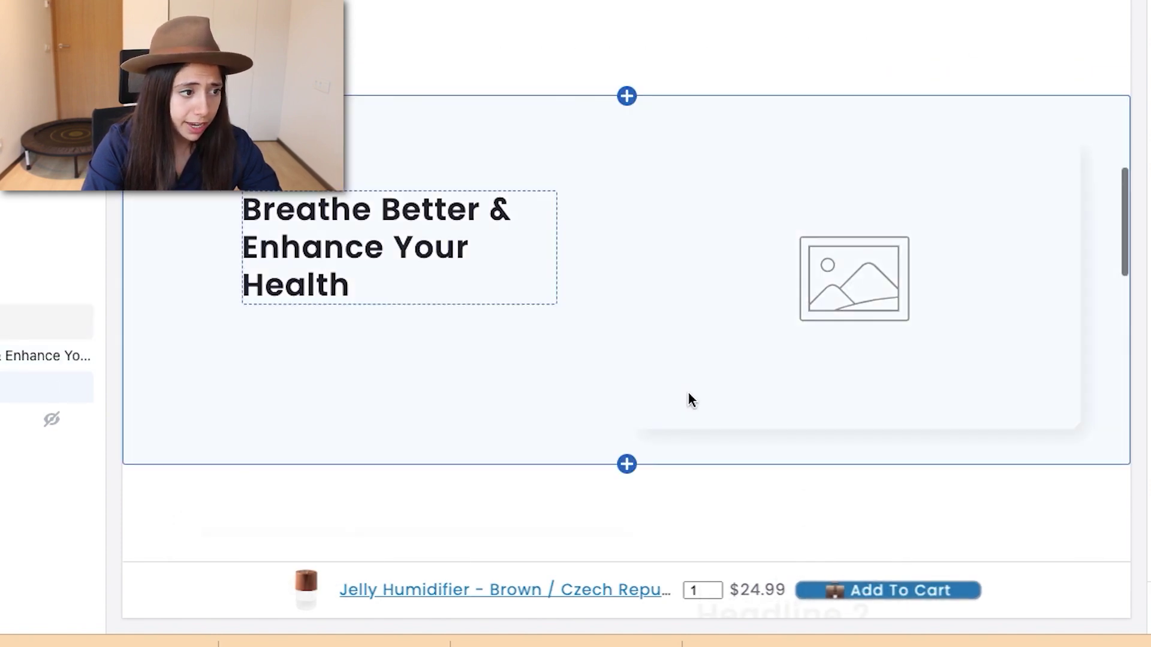
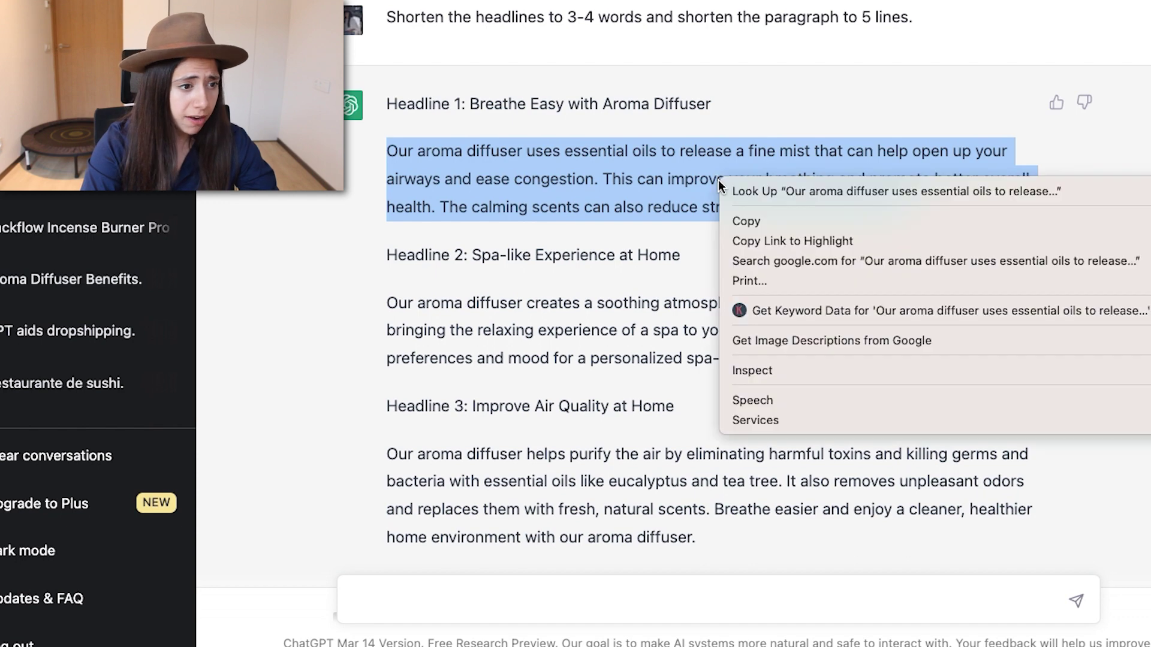
- Copy the paragraph under Headline 1 in ChatGPT and ask for it to be said in a luxurious tone
click(636, 188)
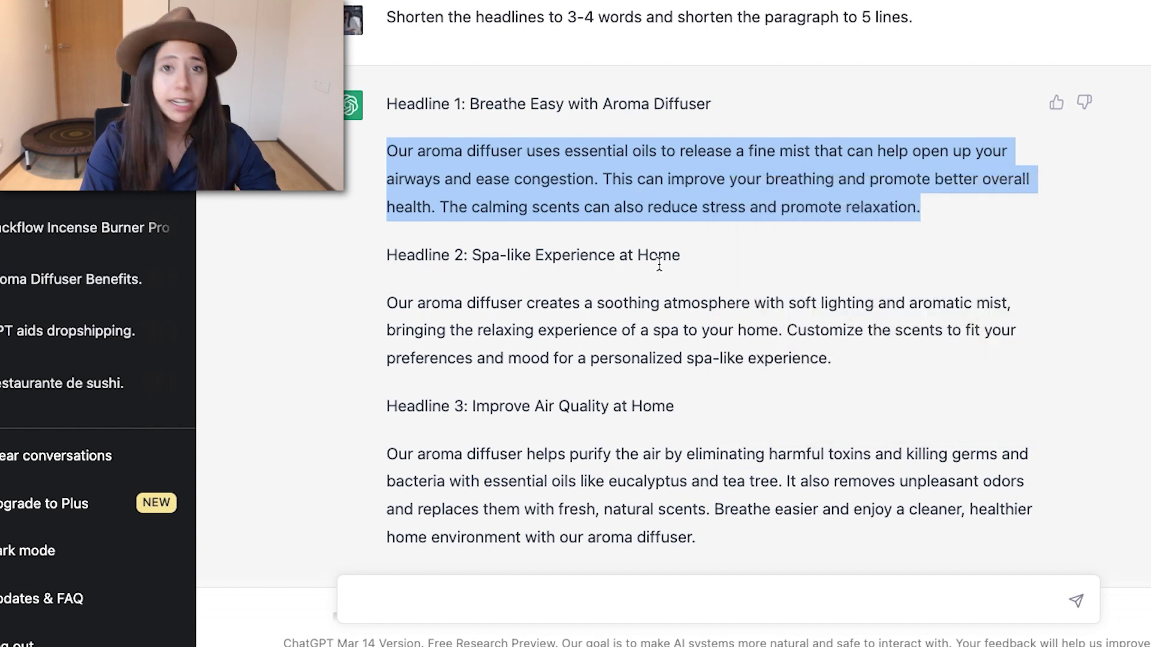
click(488, 598)
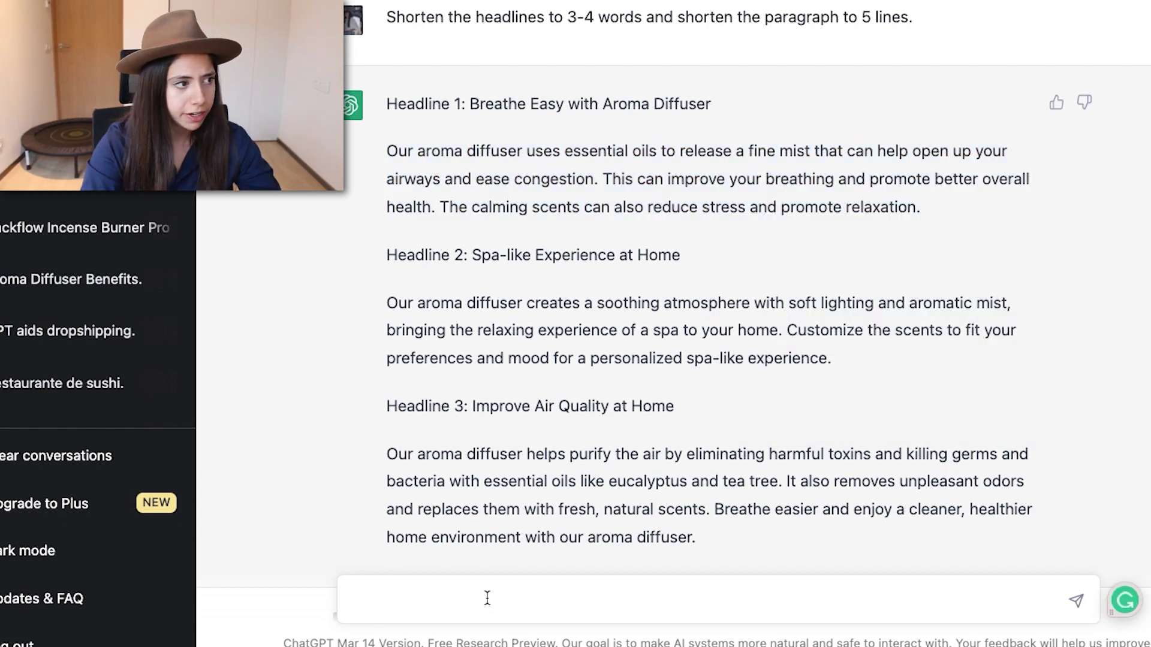
text(Say th)
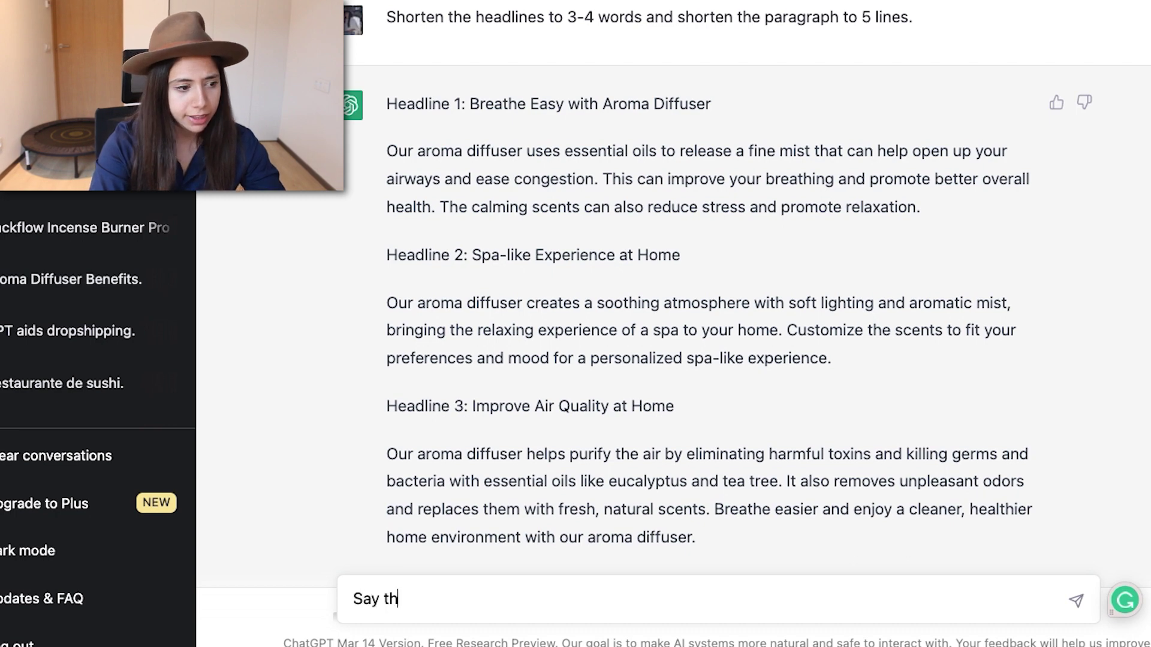
text(is in a luxurious tone)
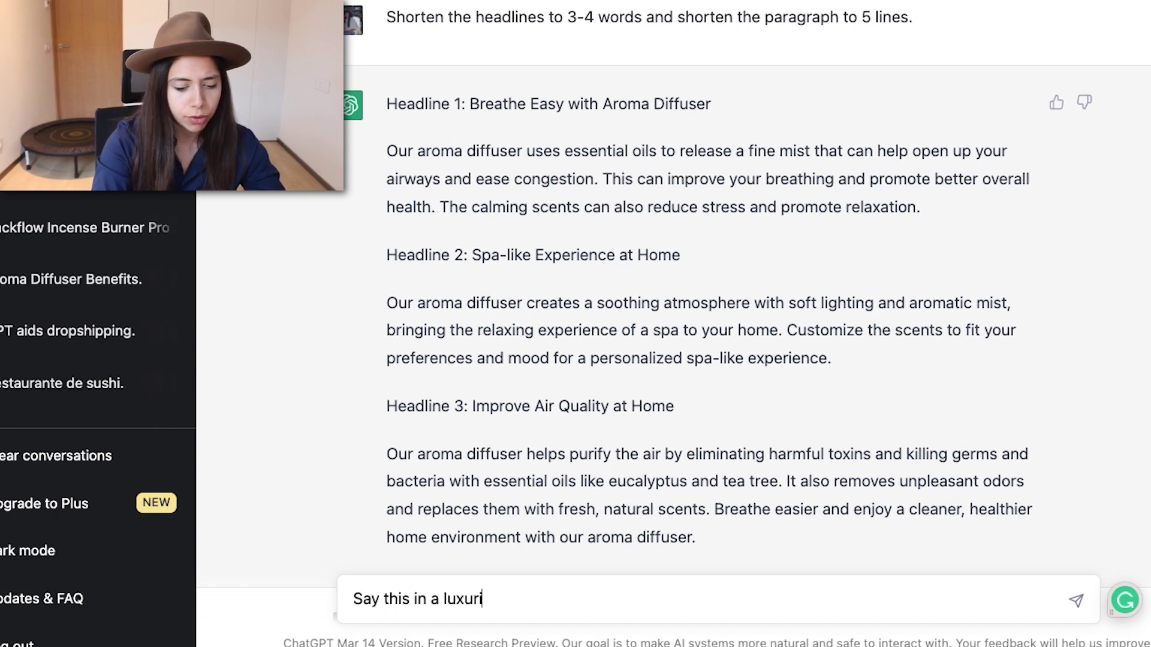
text(:)
text(Our aroma diffuser uses essential oils to release a fine mist that can help open up your airways and ease congestion. This can improve your breathing and promote better overall health. The calming scents can also reduce stress and promote relaxation.)
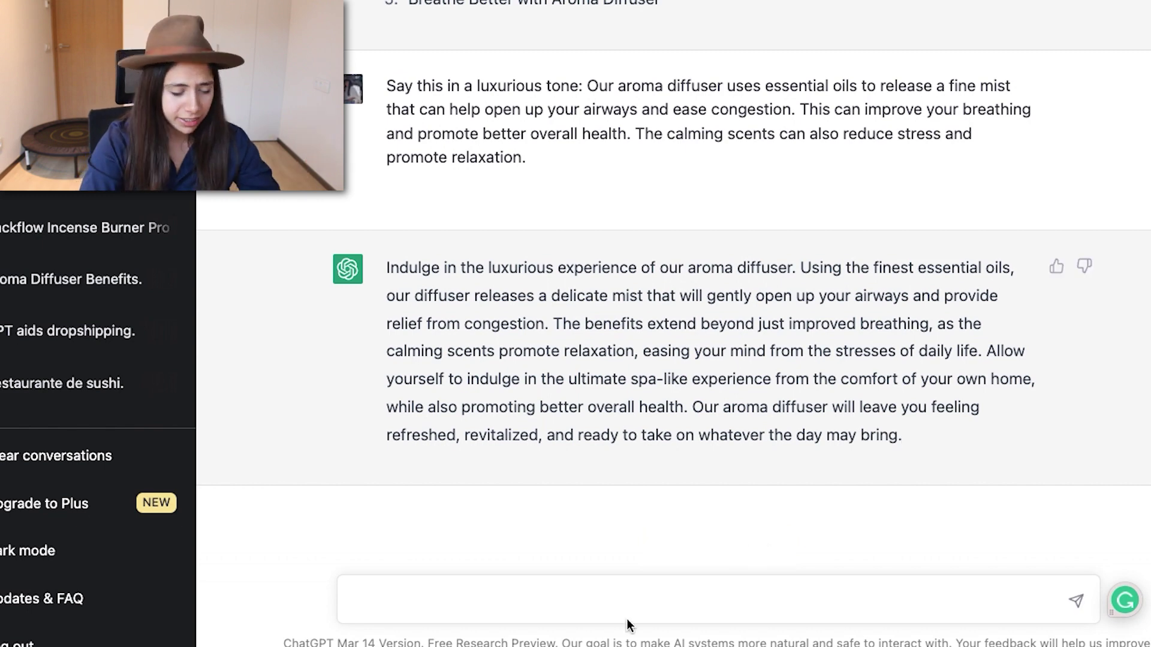
- Ask ChatGPT to shorten the luxurious paragraph to 4 lines and again to 3 lines
text(sh)
text(orten it to)
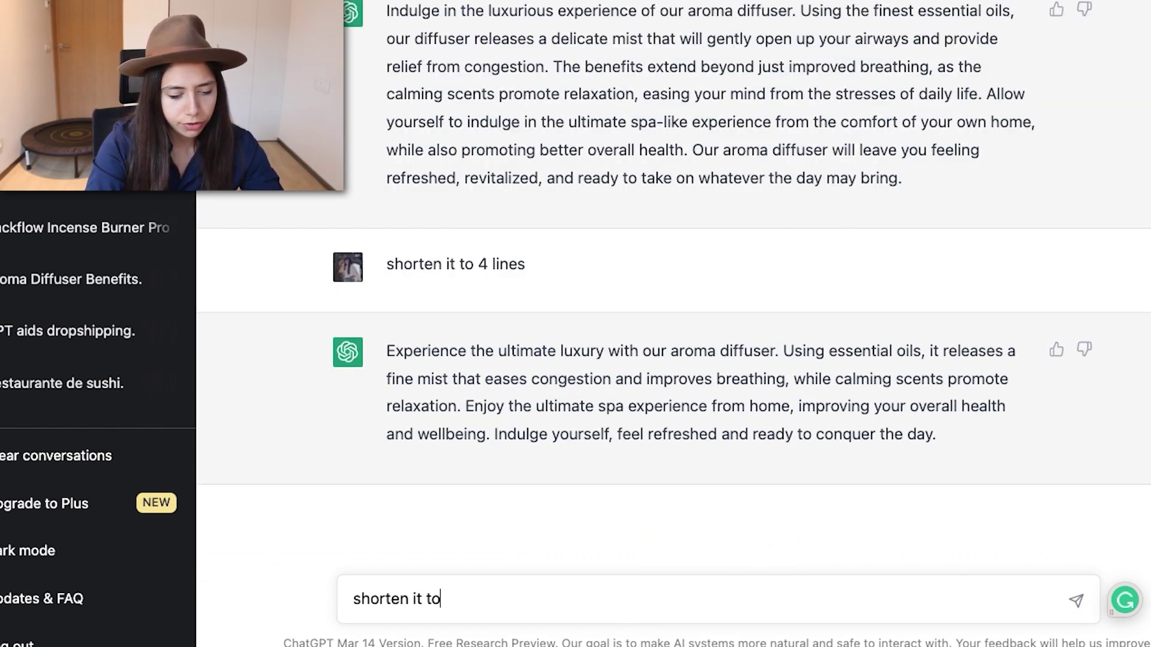
text( 3 lines)
key(Return)
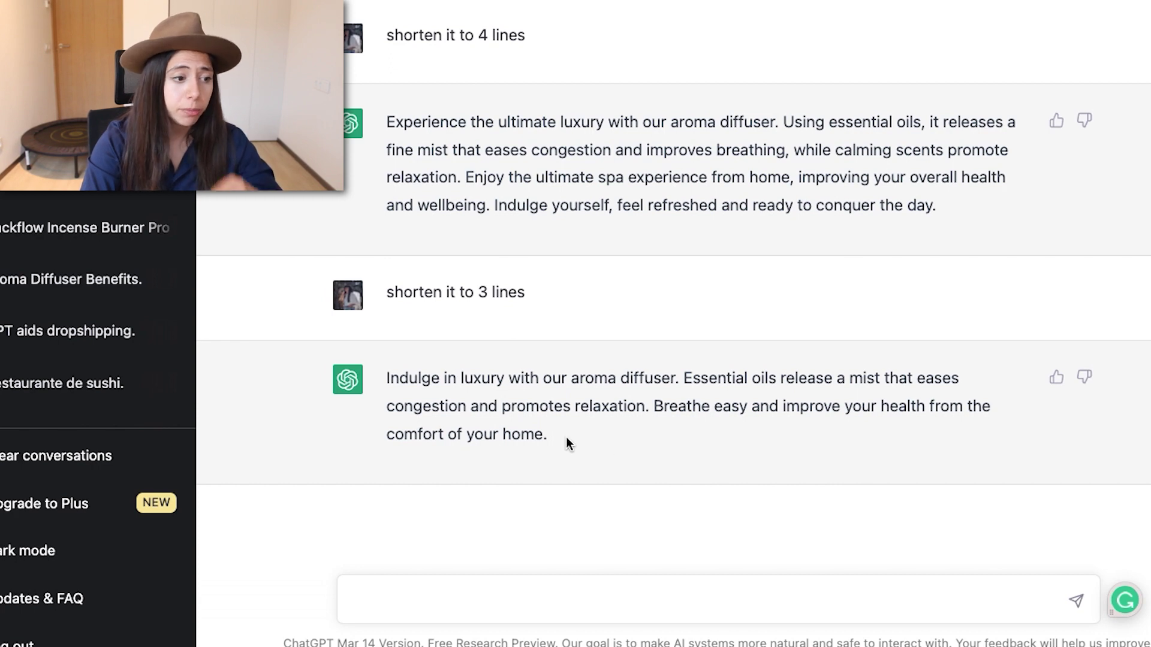
- Copy the 3-line paragraph and paste it into the empty text block under the "Breathe Better & Enhance Your Health" heading in Shopify
drag(553, 433, 383, 383)
key(super+c)
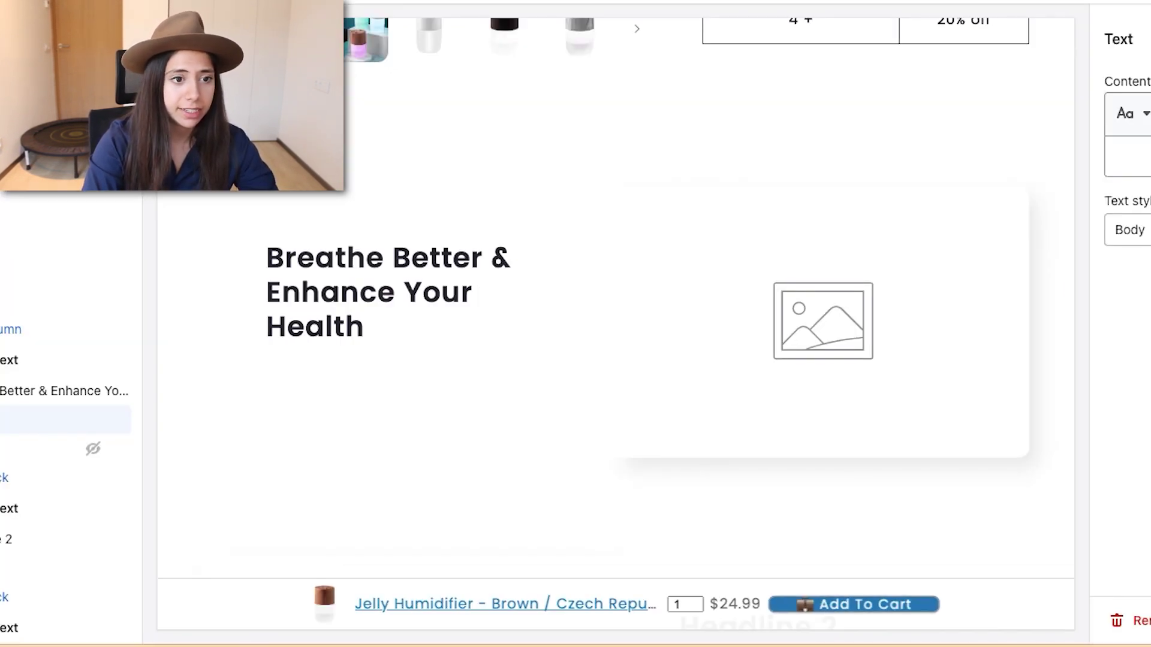
click(1115, 154)
key(super+v)
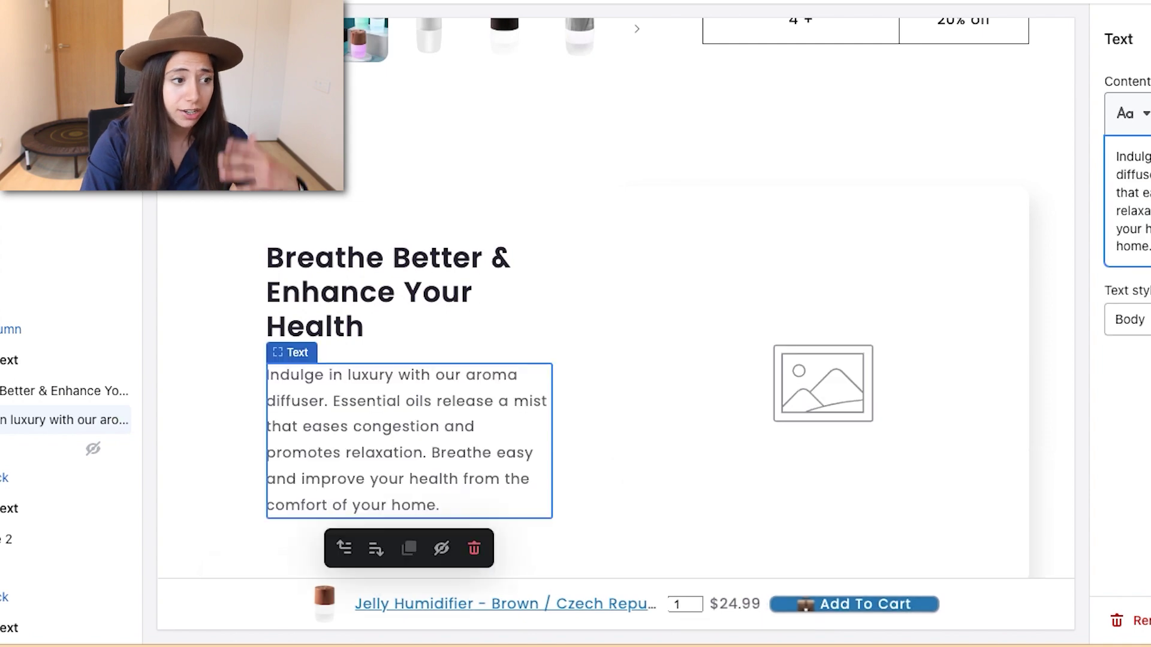
- Set the first image-with-text section's image to the library photo of the black and brown humidifiers side by side
click(801, 429)
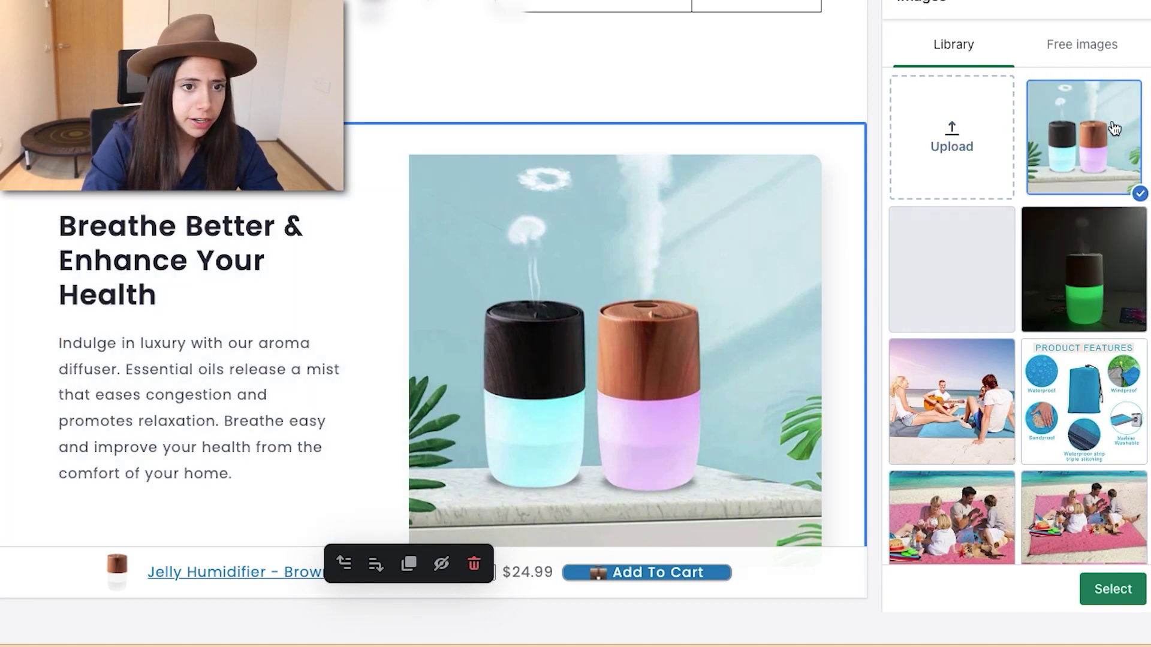
click(1121, 588)
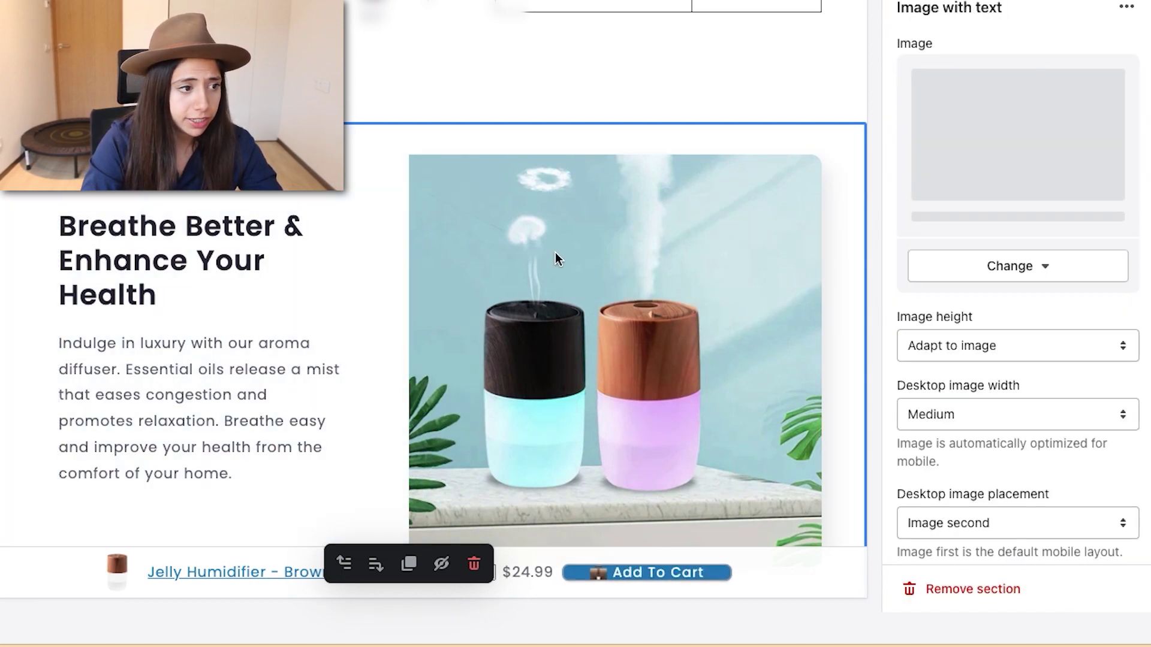
scroll(666, 333, down, 1)
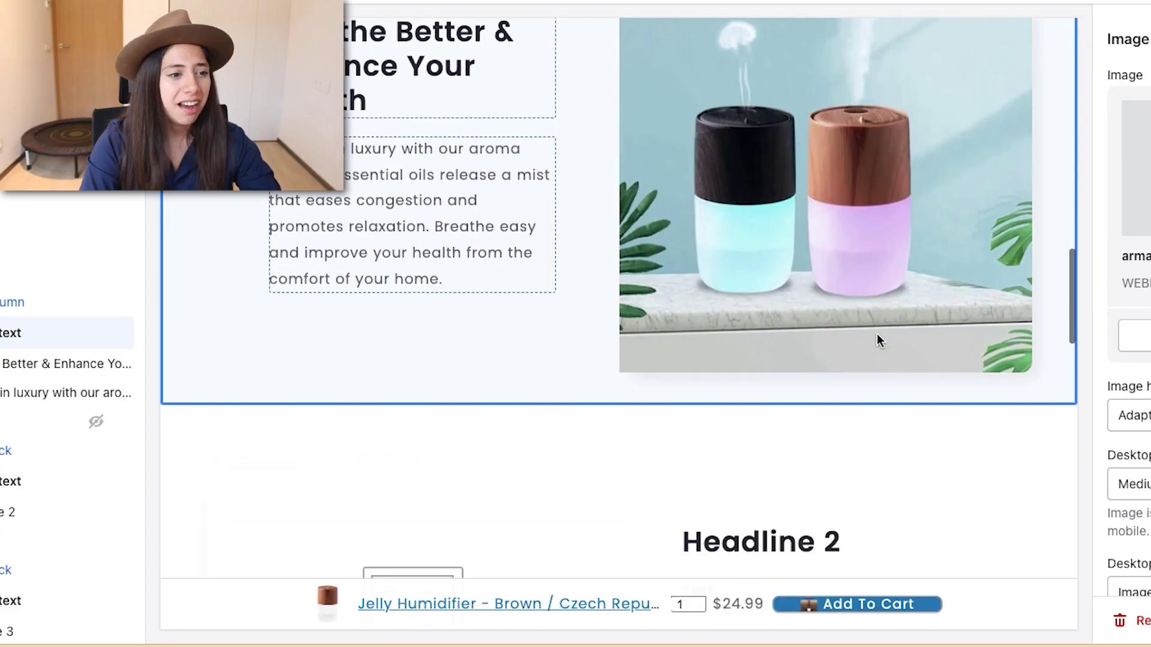
- Examine the three shortened headlines and their paragraphs in ChatGPT for copy that suits the section with the "Headline 2" placeholder
scroll(817, 513, down, 4)
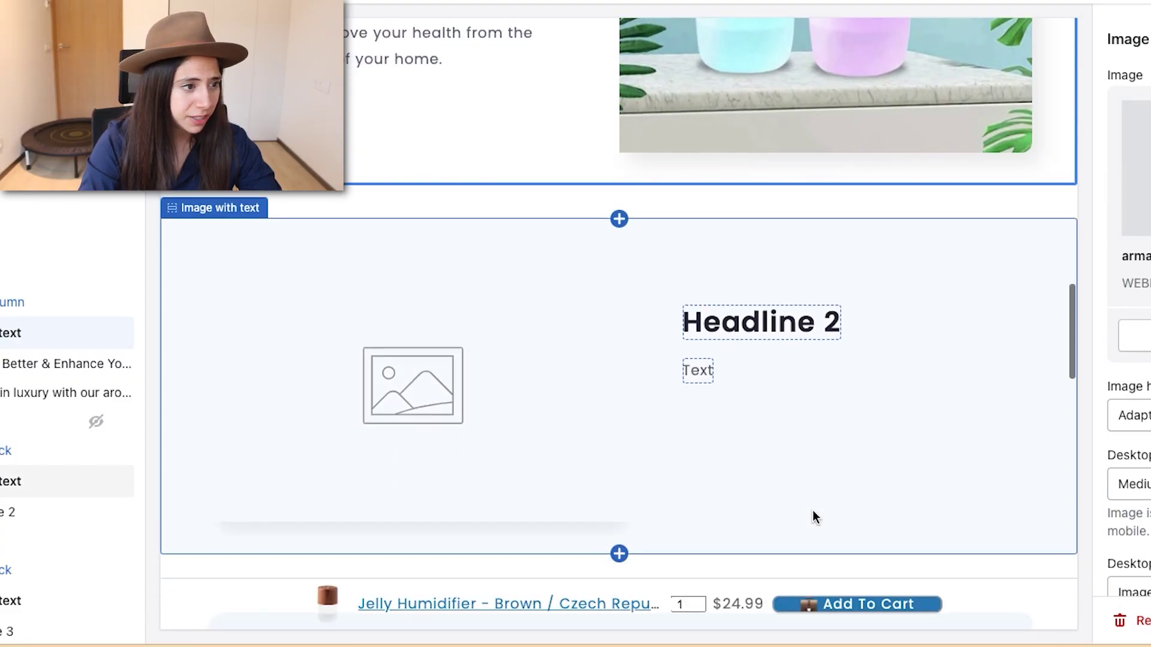
click(761, 296)
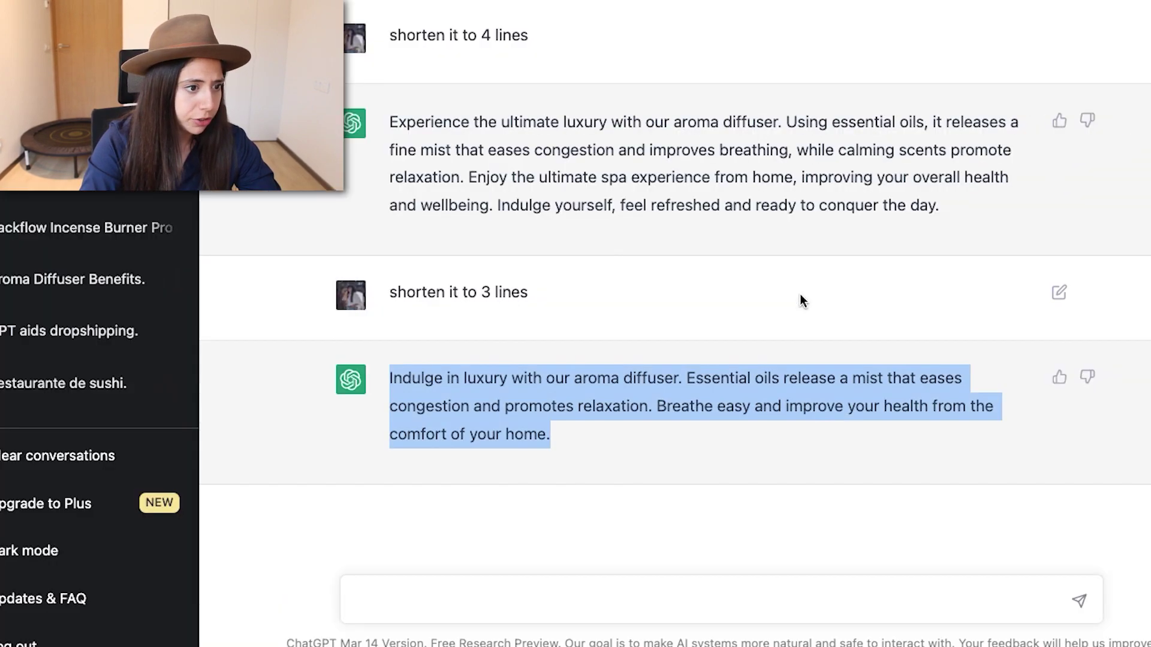
scroll(630, 233, up, 15)
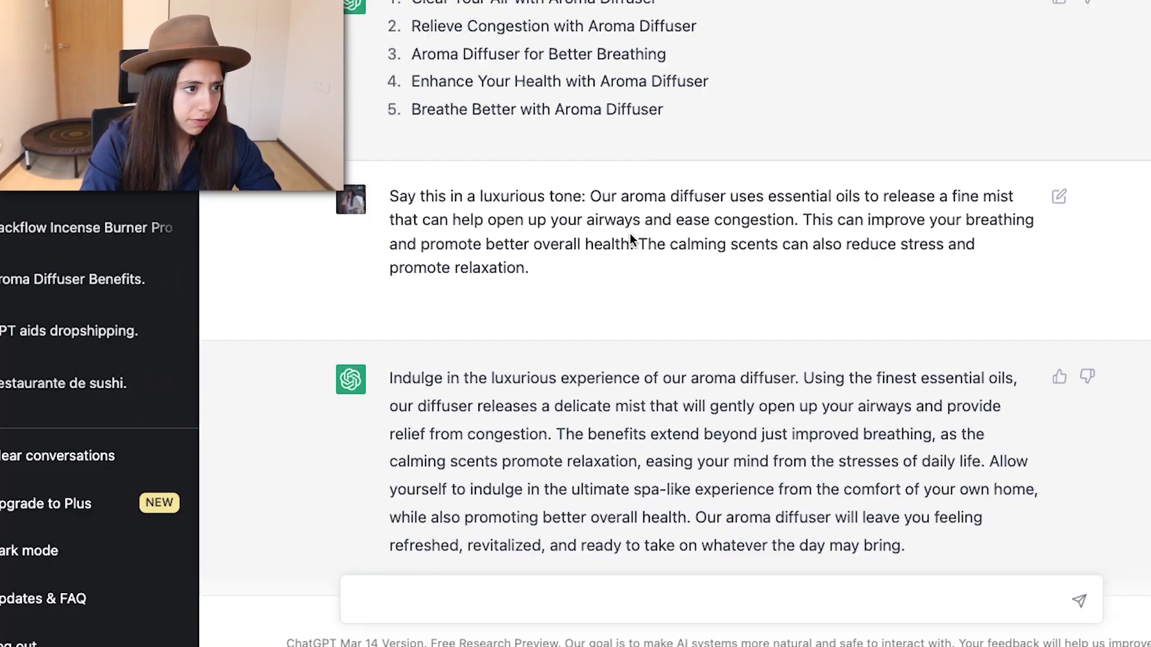
scroll(635, 384, up, 5)
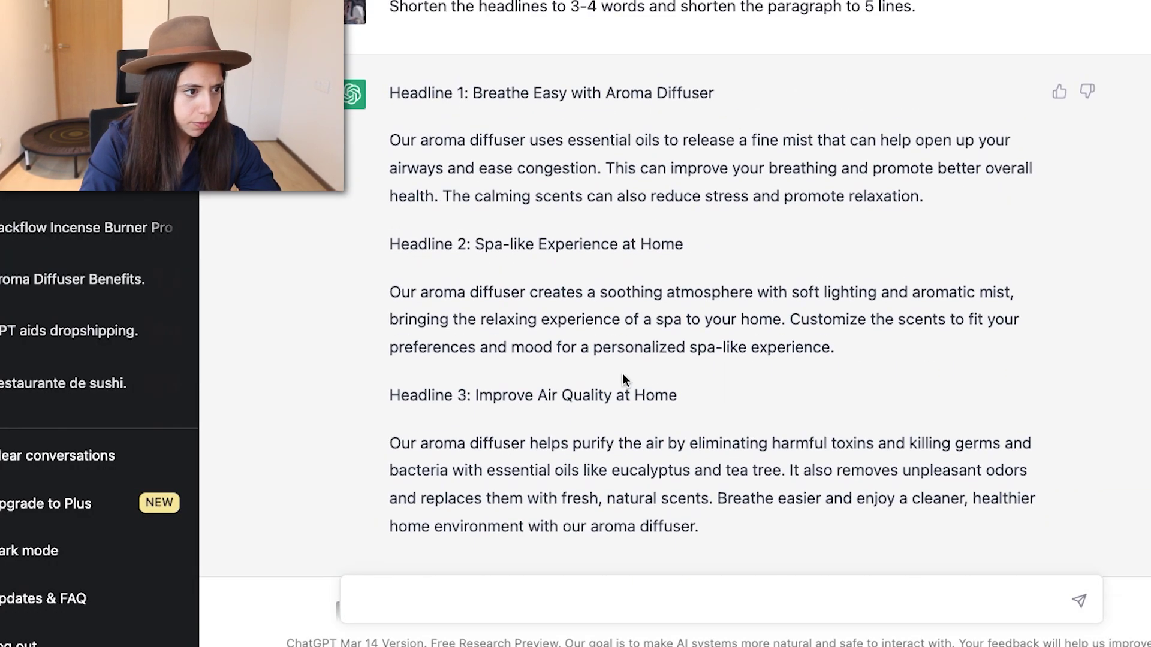
drag(680, 397, 472, 398)
click(741, 418)
click(719, 115)
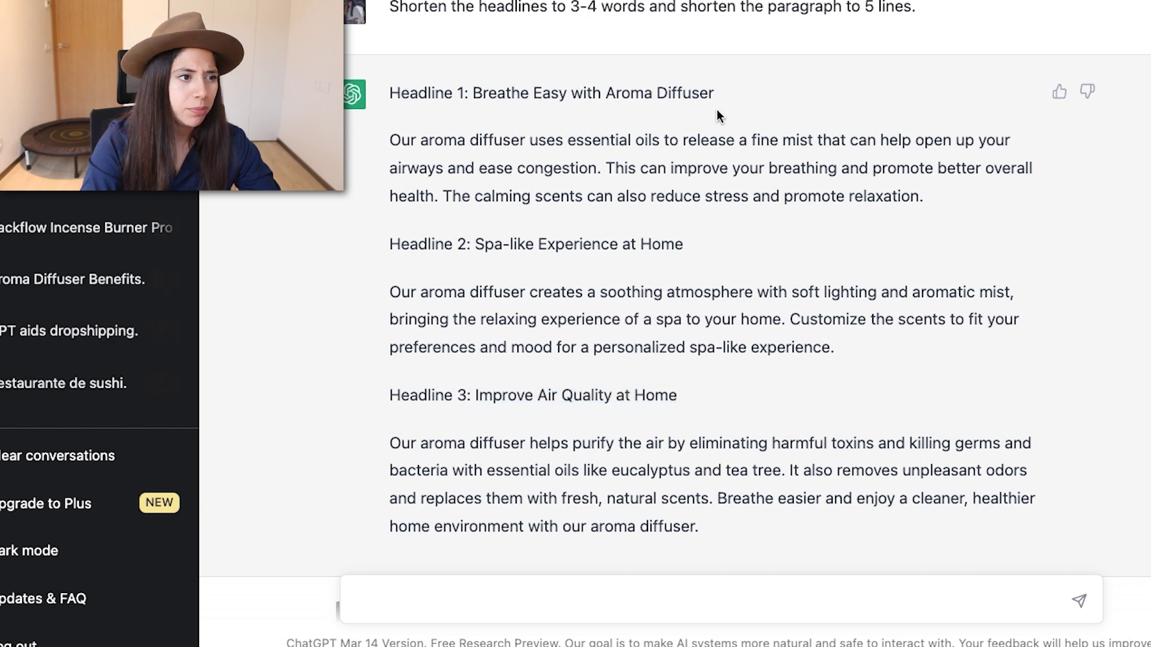
drag(716, 95, 462, 102)
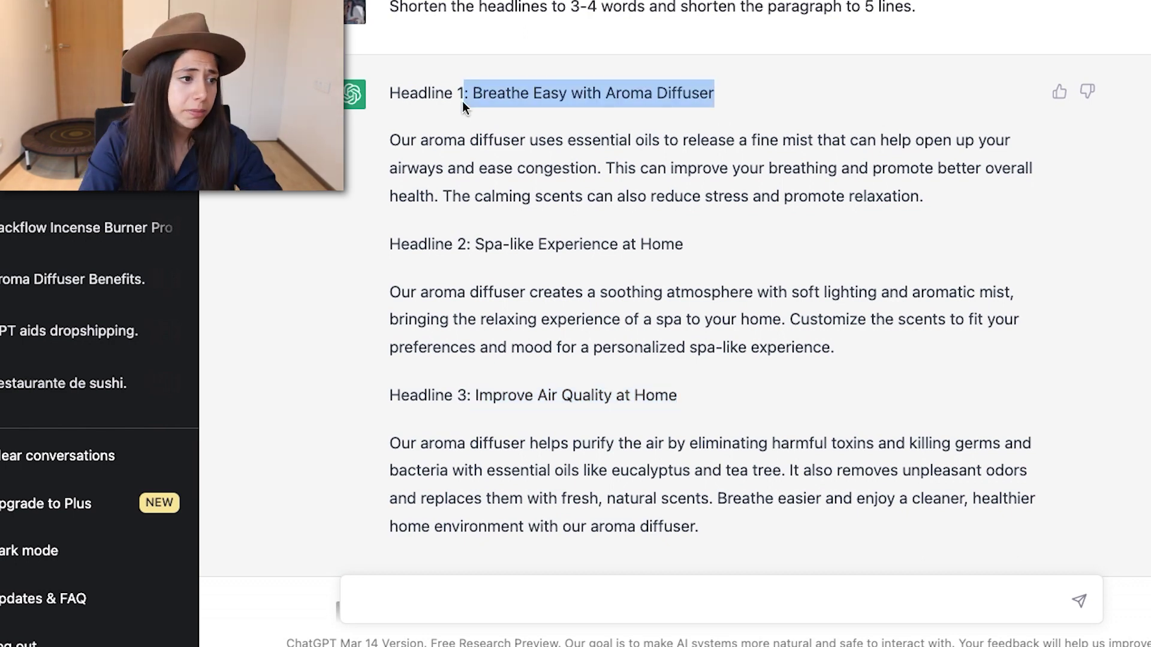
click(712, 258)
drag(712, 258, 479, 244)
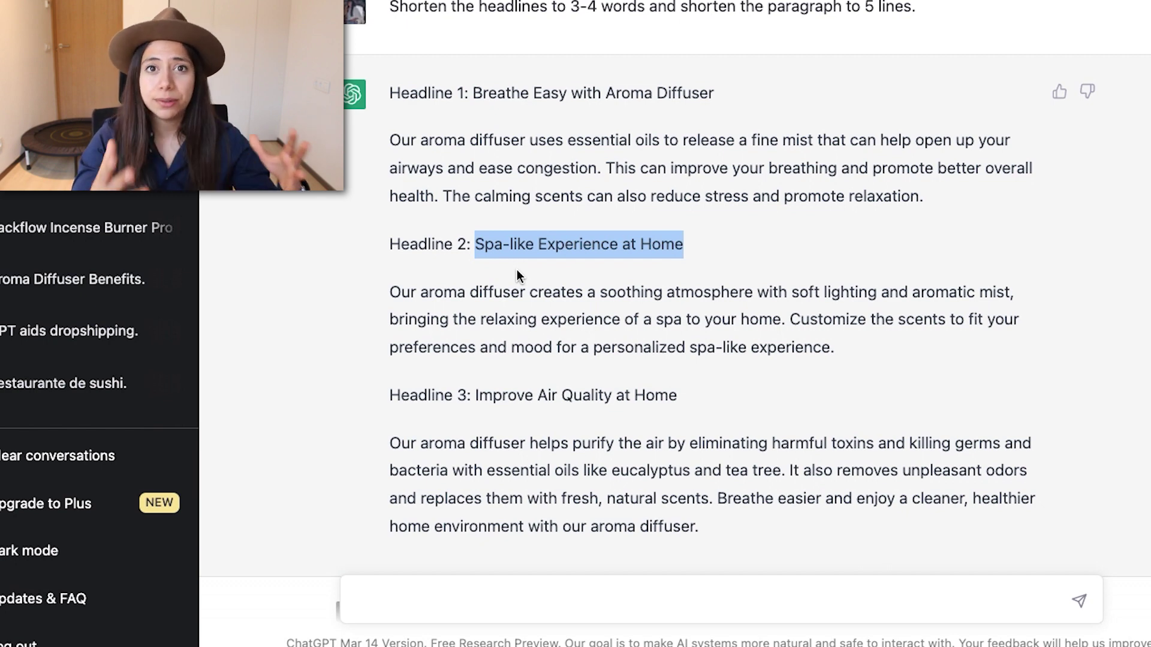
click(397, 303)
drag(390, 291, 651, 321)
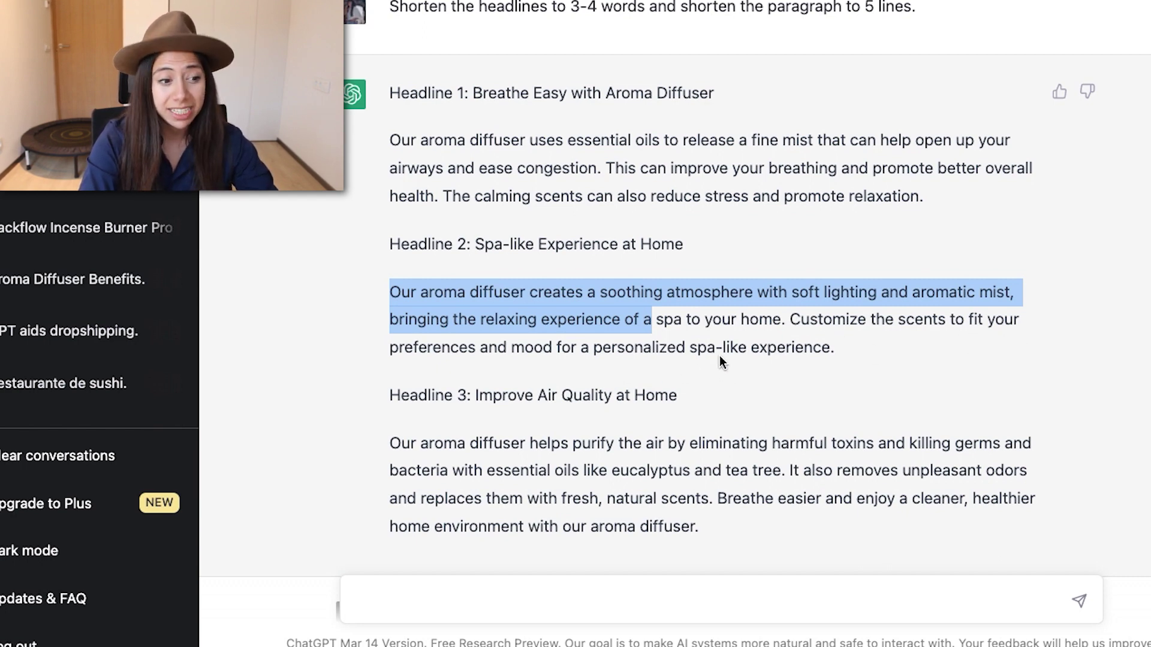
click(754, 351)
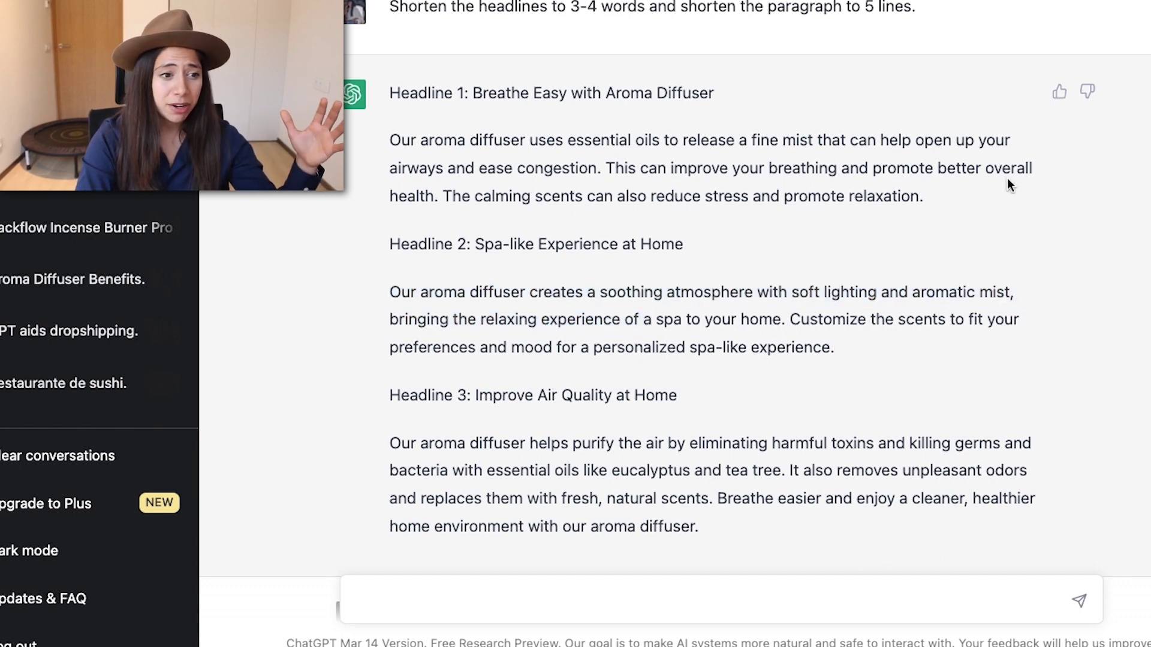
drag(948, 203, 387, 152)
click(588, 148)
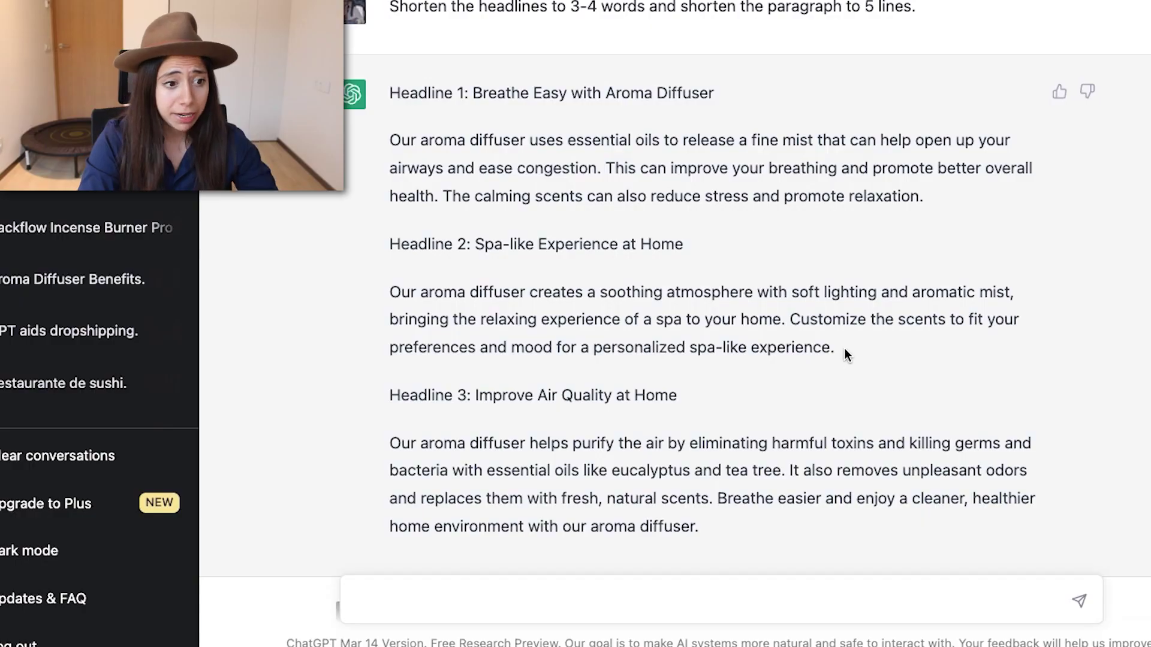
drag(840, 348, 384, 246)
click(600, 201)
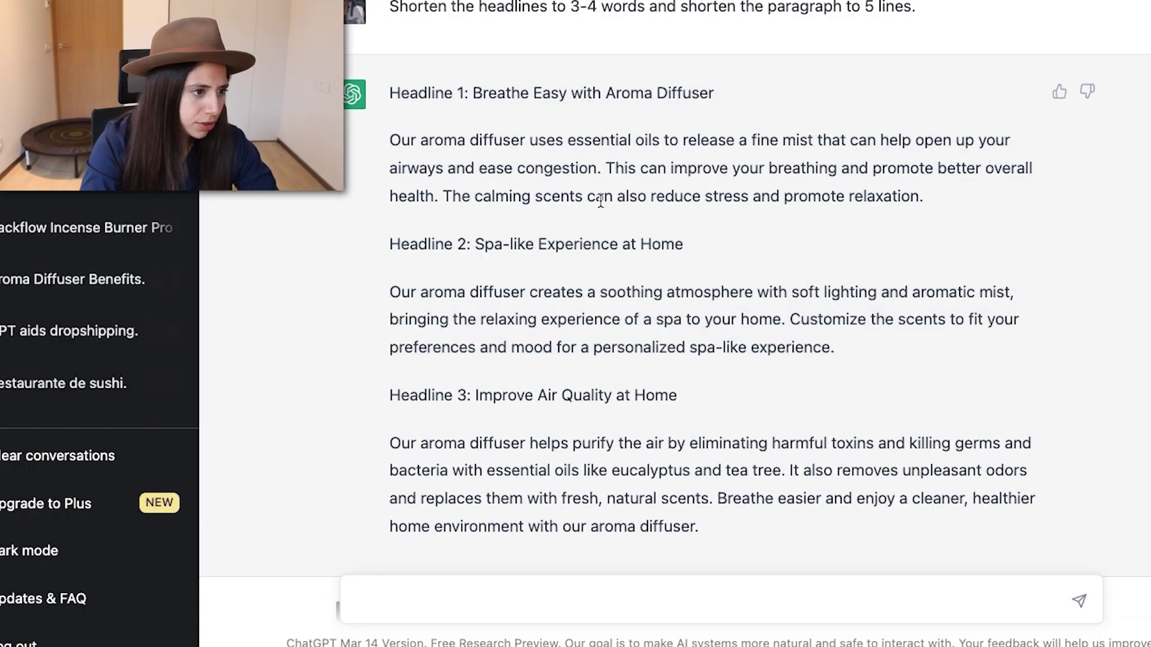
- Copy "Spa-like Experience at Home" from ChatGPT and use it to replace the "Headline 2" heading in Shopify
drag(694, 255, 475, 235)
key(ctrl+c)
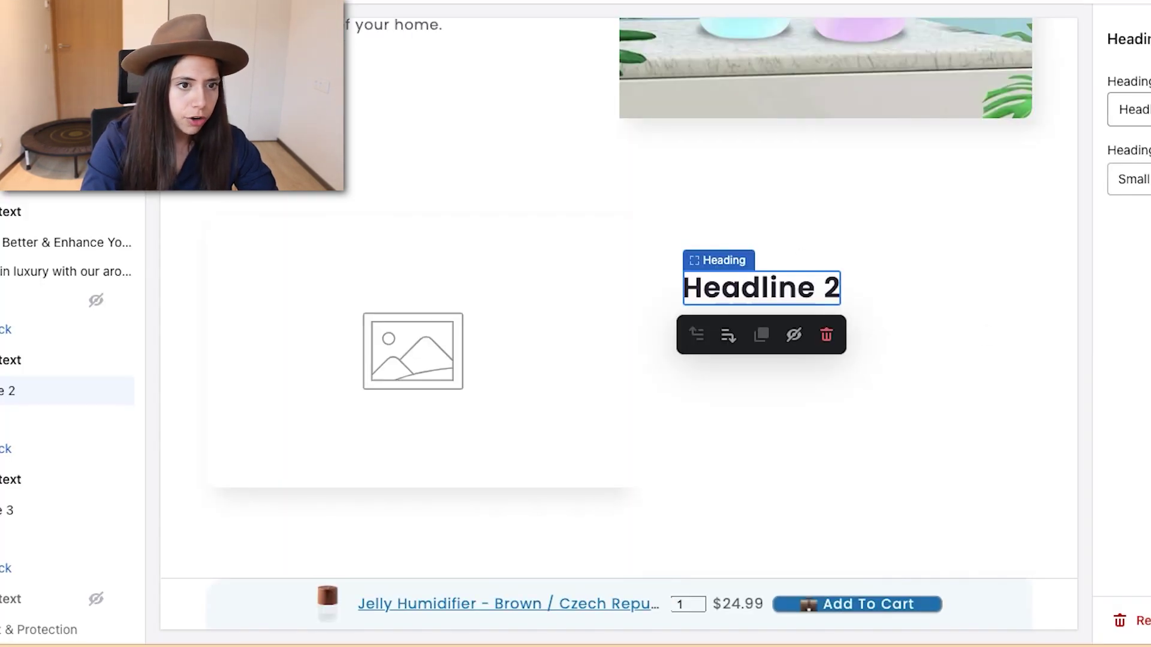
triple_click(1130, 109)
key(ctrl+v)
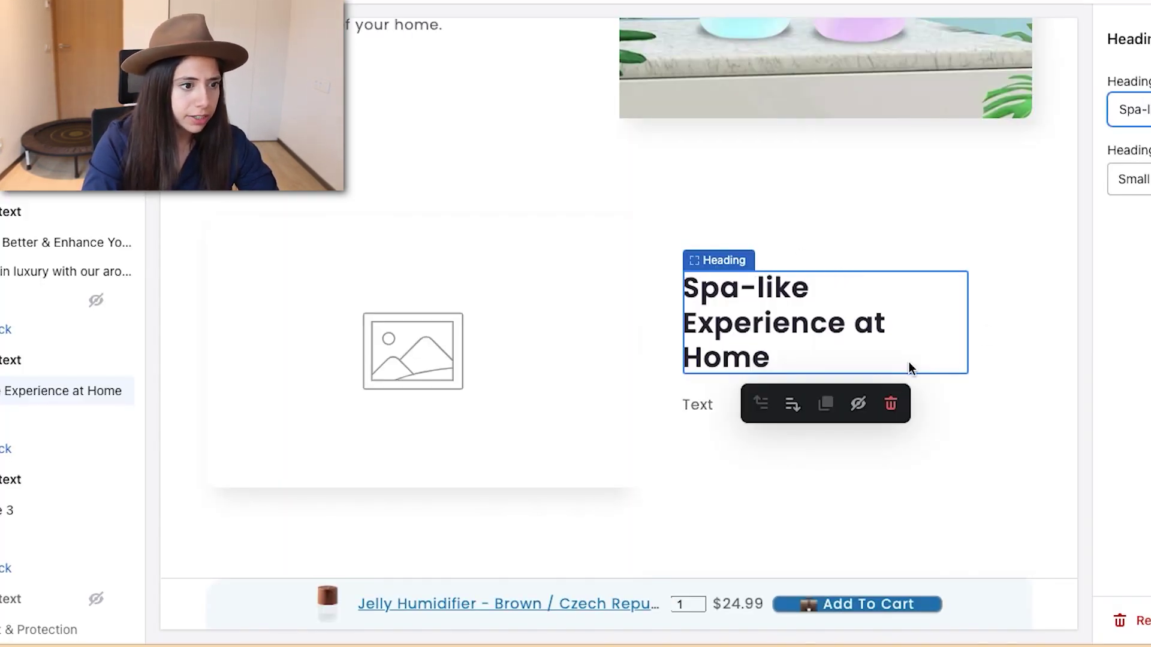
- Ask ChatGPT to modify the paragraph under Headline 2, mentioning that it emits jellyfishes to further relax you and has a wow and relaxing aspect
click(709, 409)
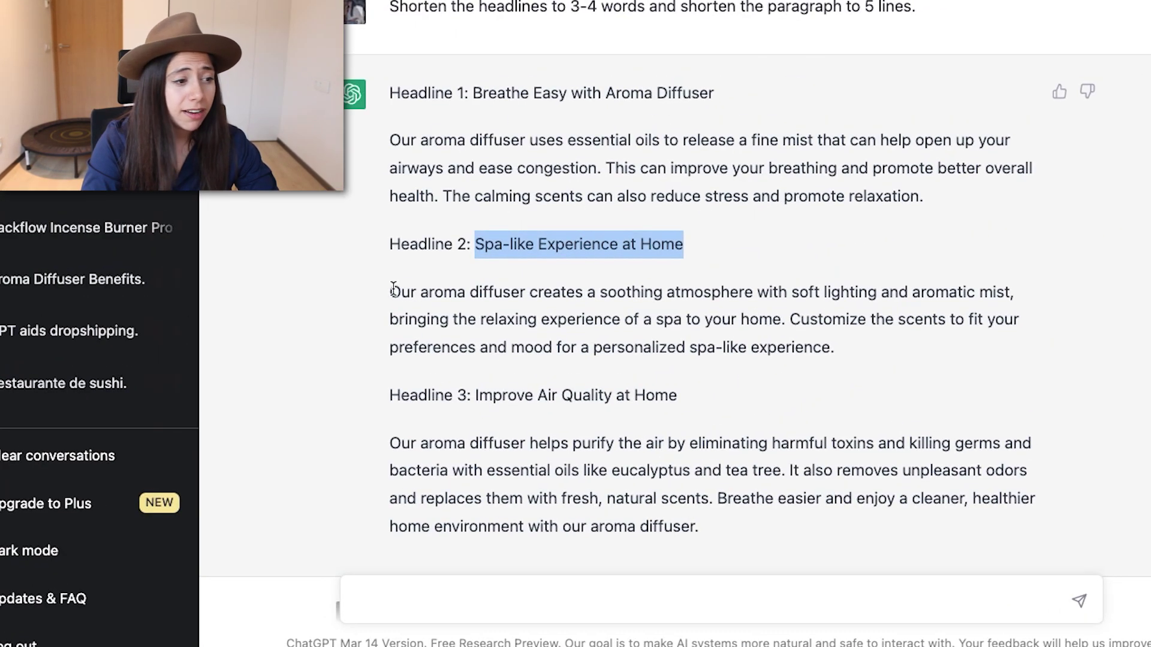
drag(393, 289, 948, 340)
key(super+c)
click(698, 598)
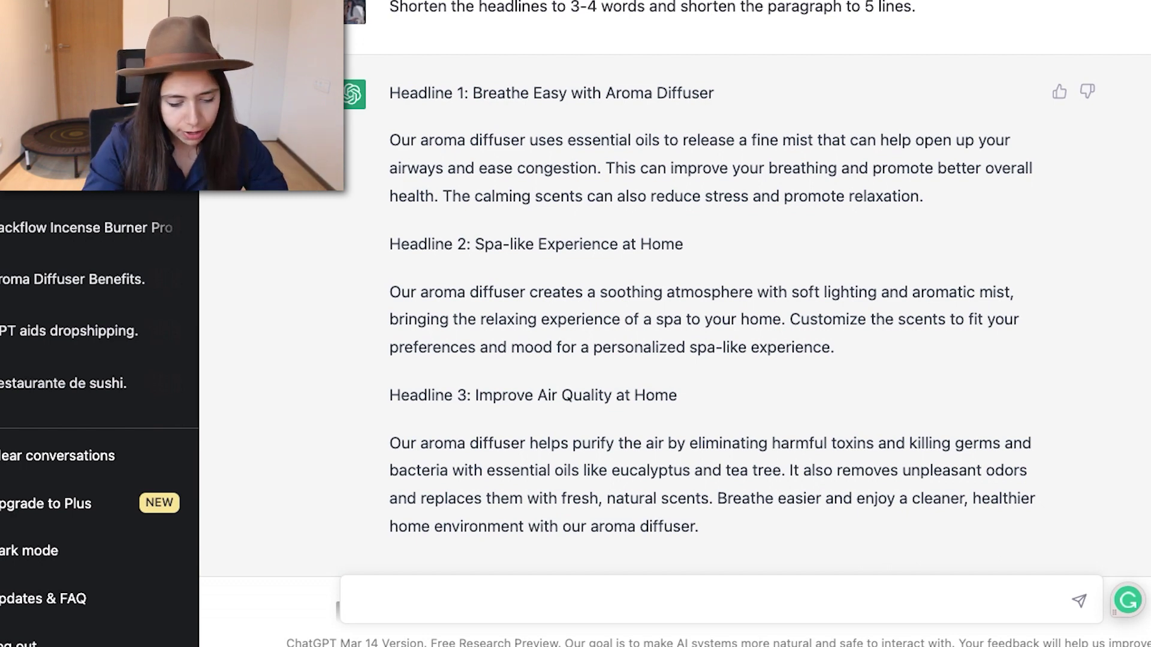
text(Co)
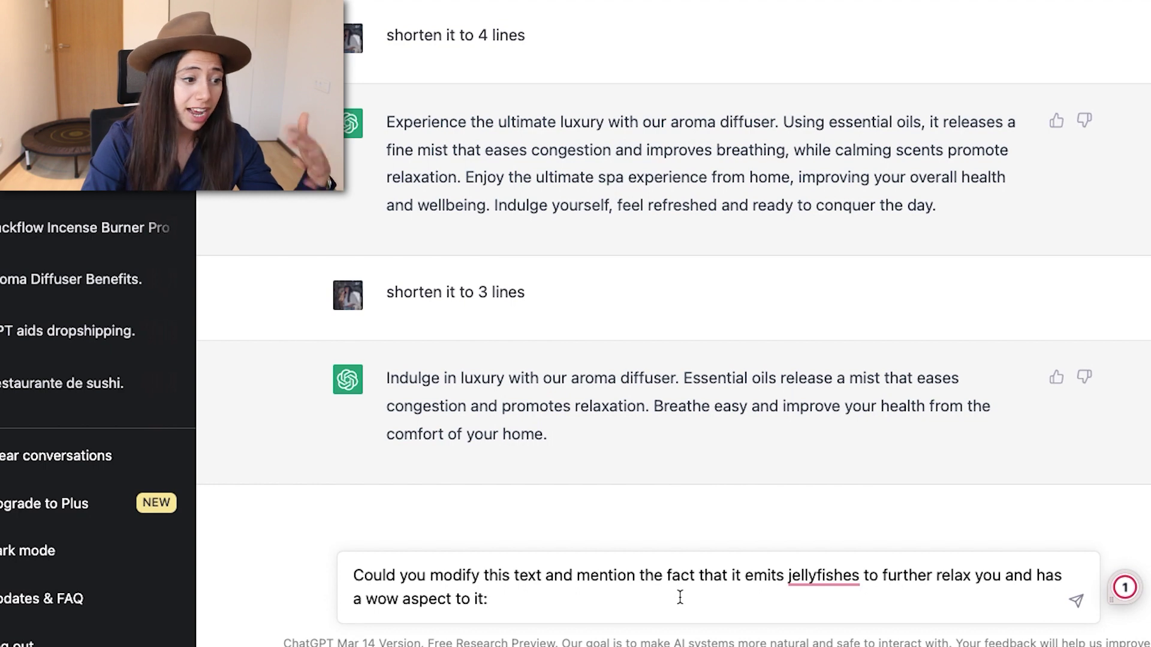
click(404, 598)
text(and relaxing)
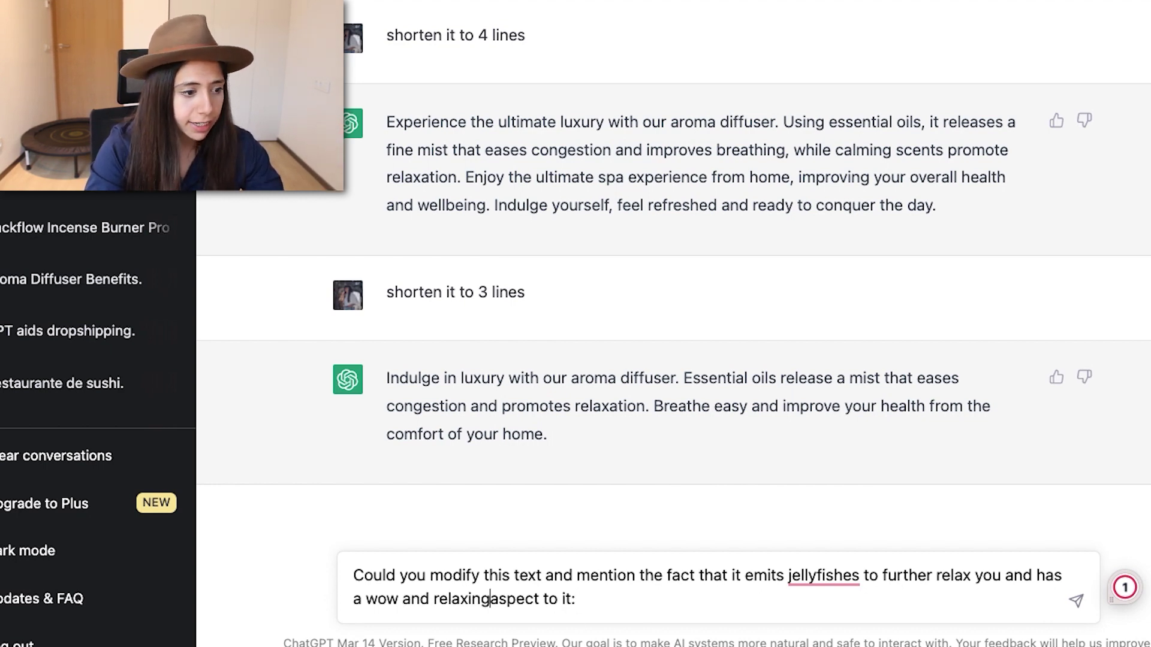
key(super+v)
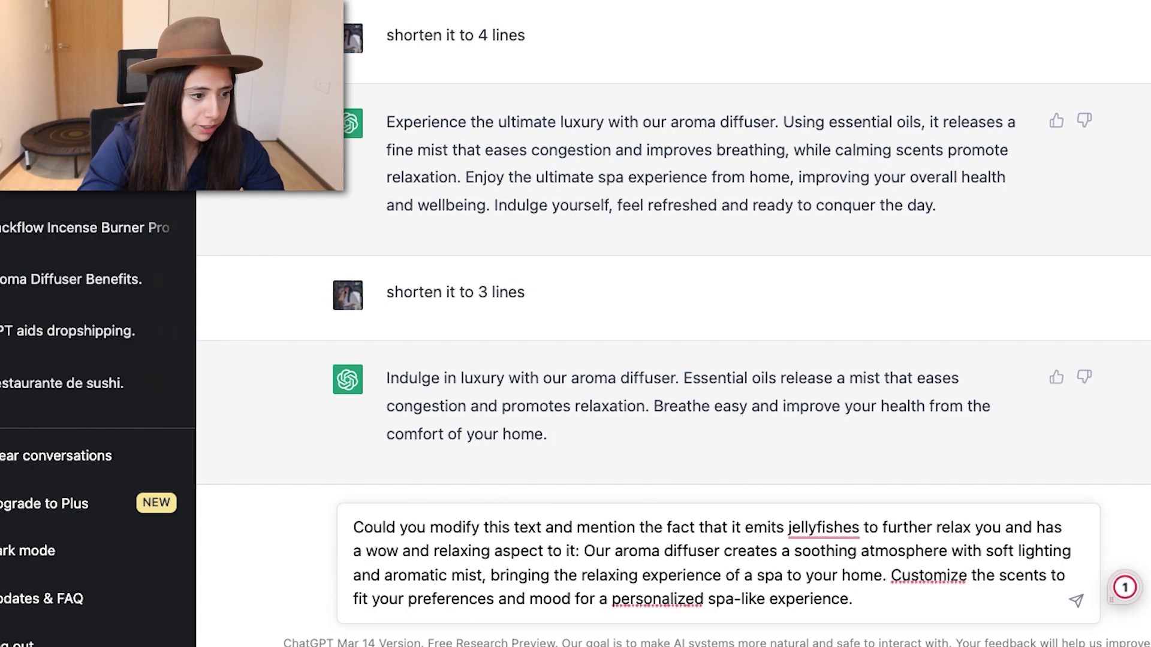
key(Return)
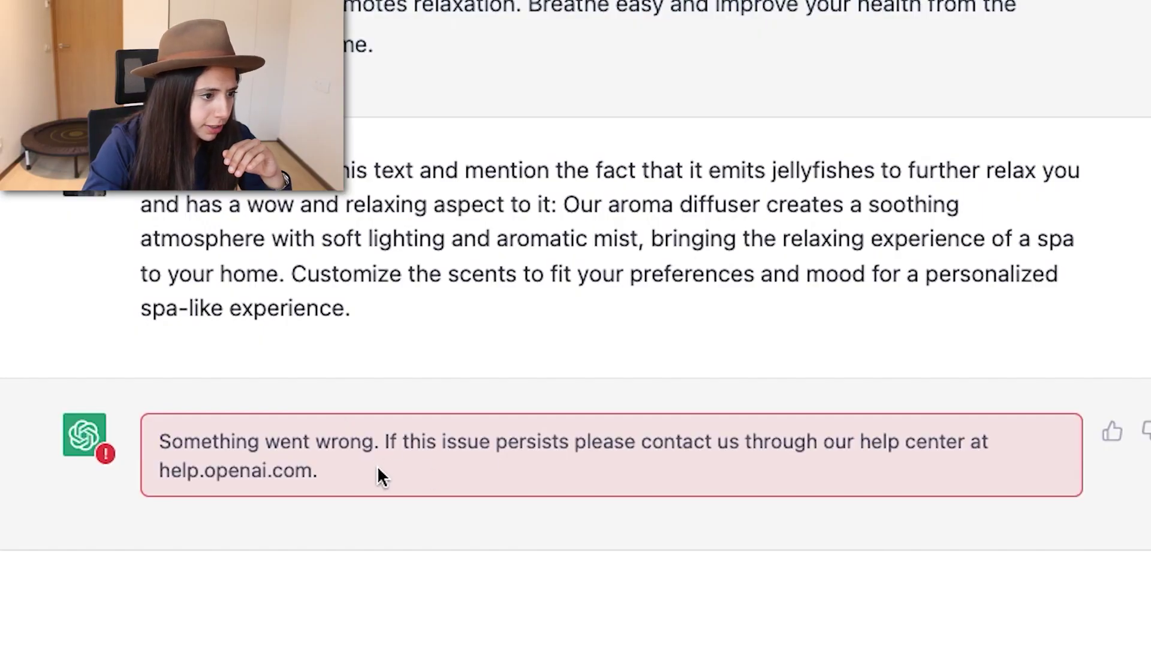
- Copy the unanswered jellyfish prompt, reload ChatGPT and submit the same prompt again, dismissing the high-demand notice
drag(376, 473, 111, 429)
drag(358, 318, 159, 195)
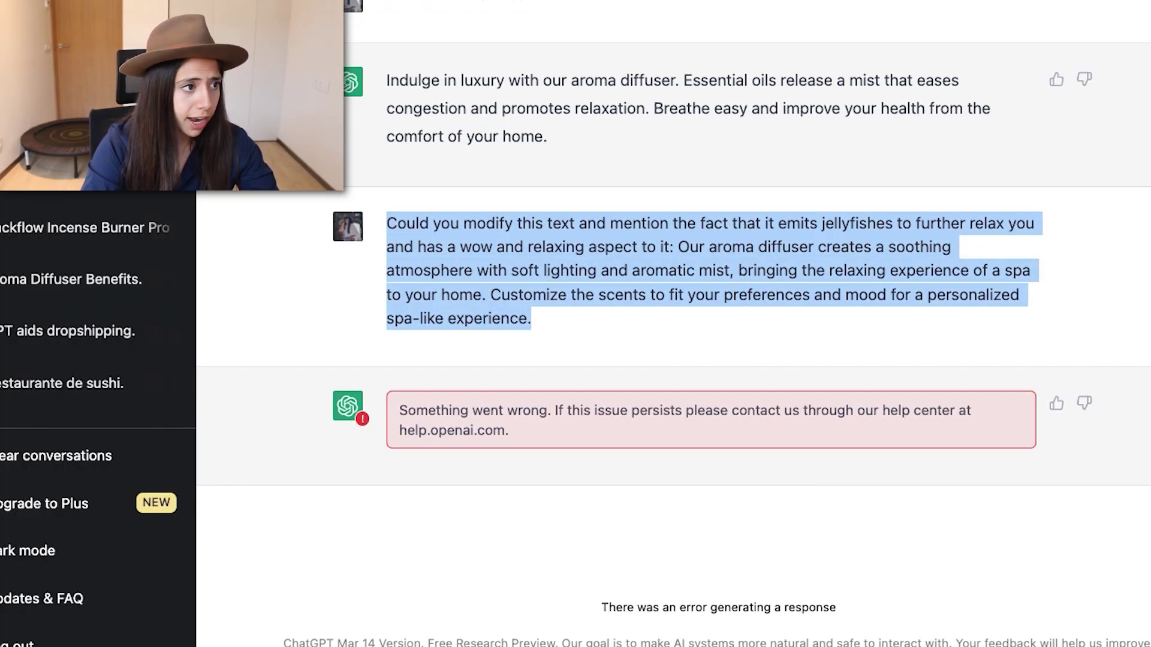
key(super+Tab)
key(super+Tab)
key(super+r)
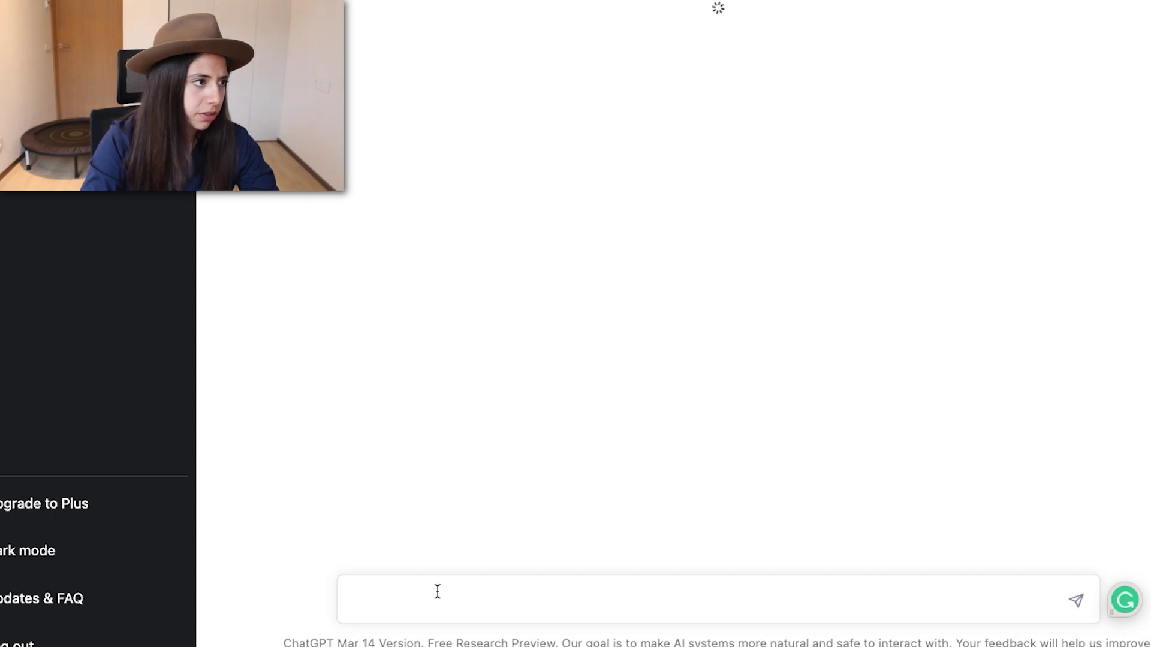
text(Could you modify this text and mention the fact that it emits jellyfishes to further relax you and has a wow and relaxing aspect to it: Our aroma diffuser creates a soothing atmosphere with soft lighting and aromatic mist, bringing the relaxing experience of a spa to your home. Customize the scents to fit your preferences and mood for a personalized spa-like experience.)
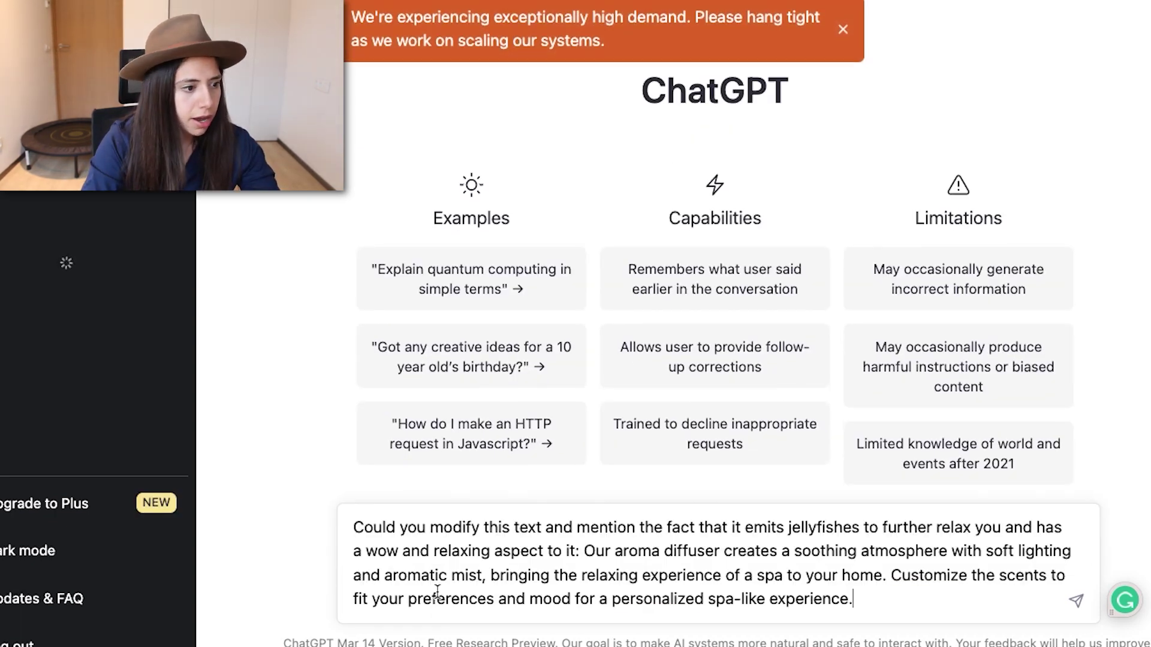
key(Return)
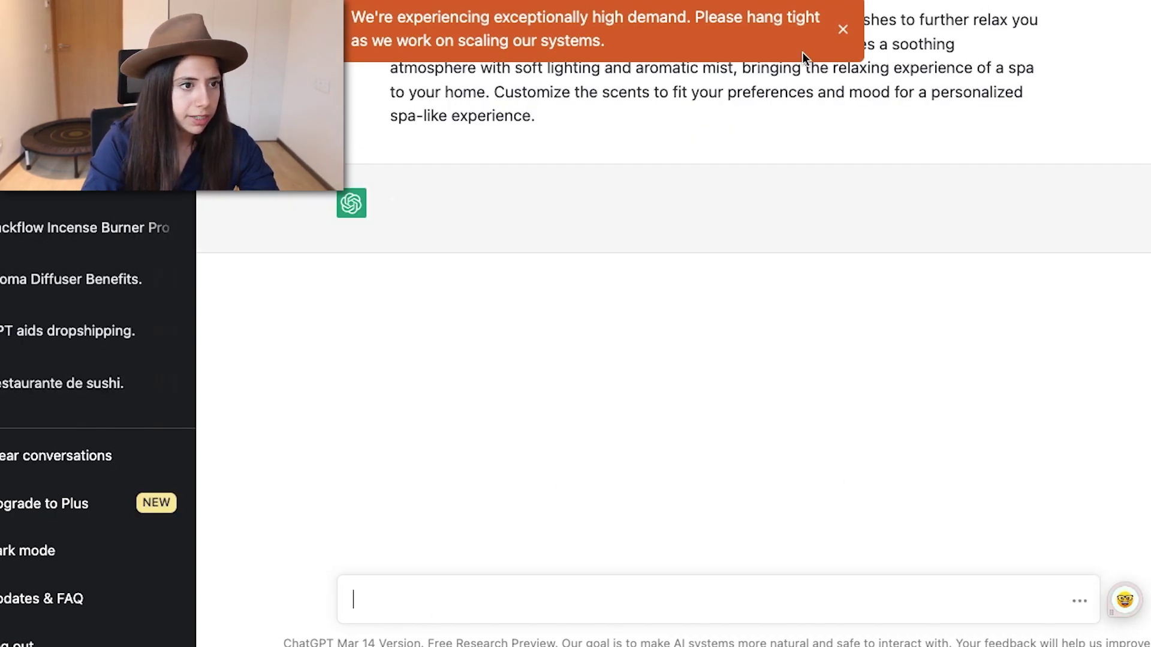
click(844, 30)
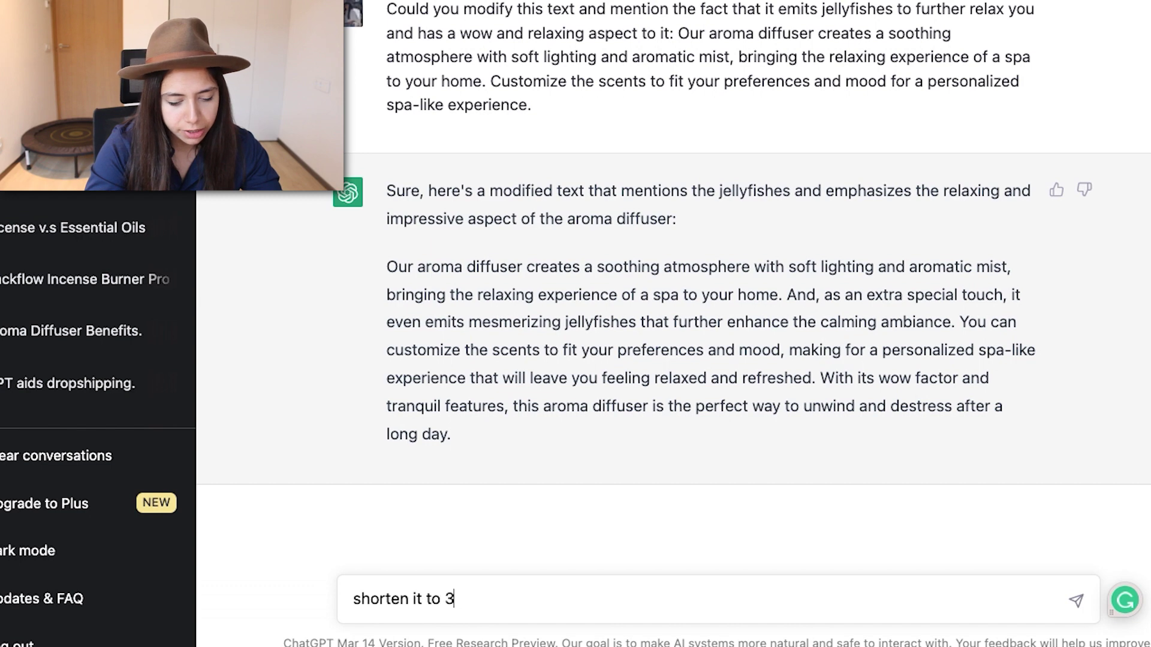
- Ask ChatGPT to shorten the jellyfish paragraph to 3 lines and paste the result into the text block under "Spa-like Experience at Home" in Shopify
text(s)
key(Return)
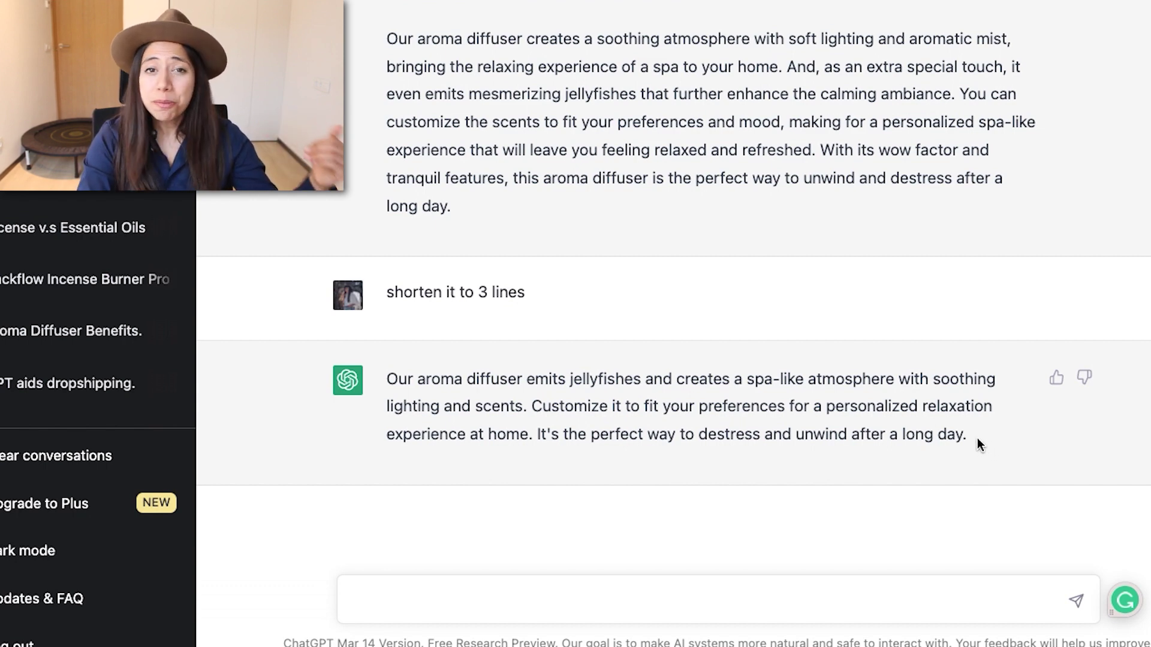
drag(977, 439, 471, 373)
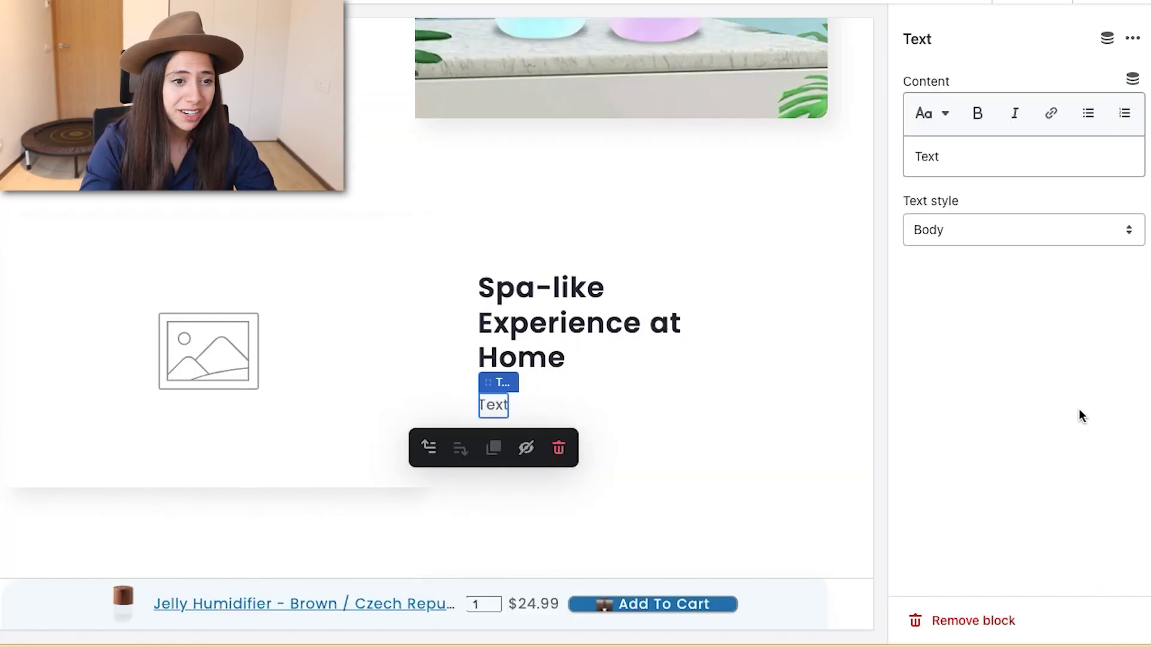
key(ctrl+a)
text(Our aroma diffuser emits jellyfishes and creates a spa-like atmosphere with soothing lighting and scents. Customize it to fit your preferences for a personalized relaxation experience at home. It's the perfect way to destress and unwind after a long day.)
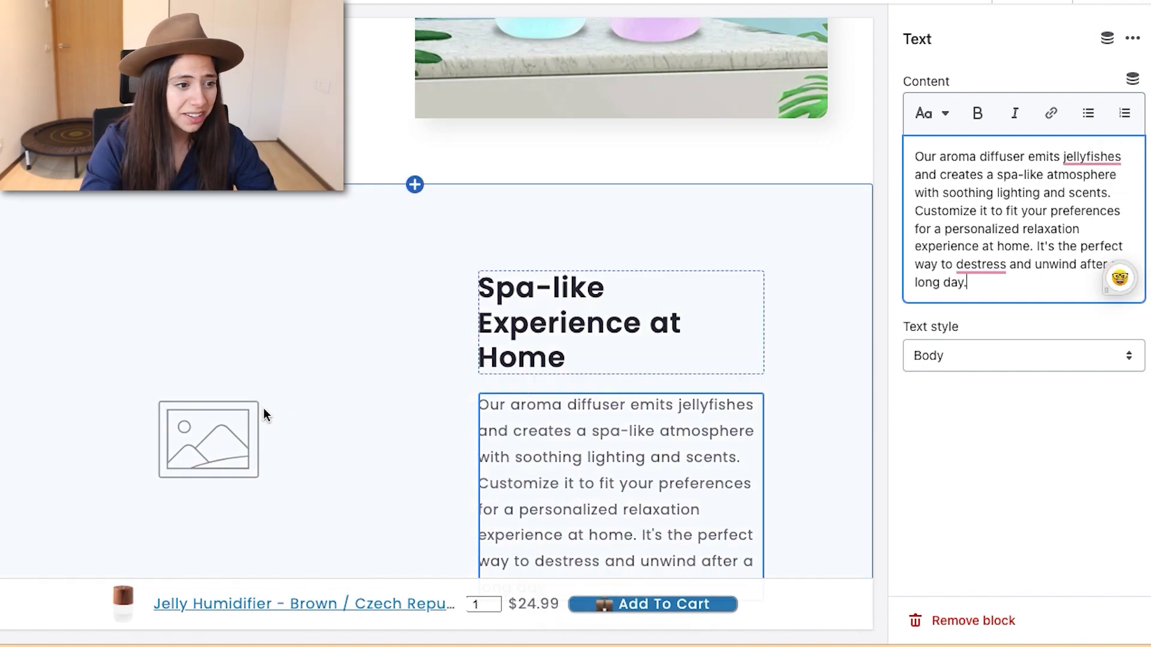
- Set the "Spa-like Experience at Home" section's image to the library photo of the humidifier glowing green in the dark
click(262, 411)
click(1013, 83)
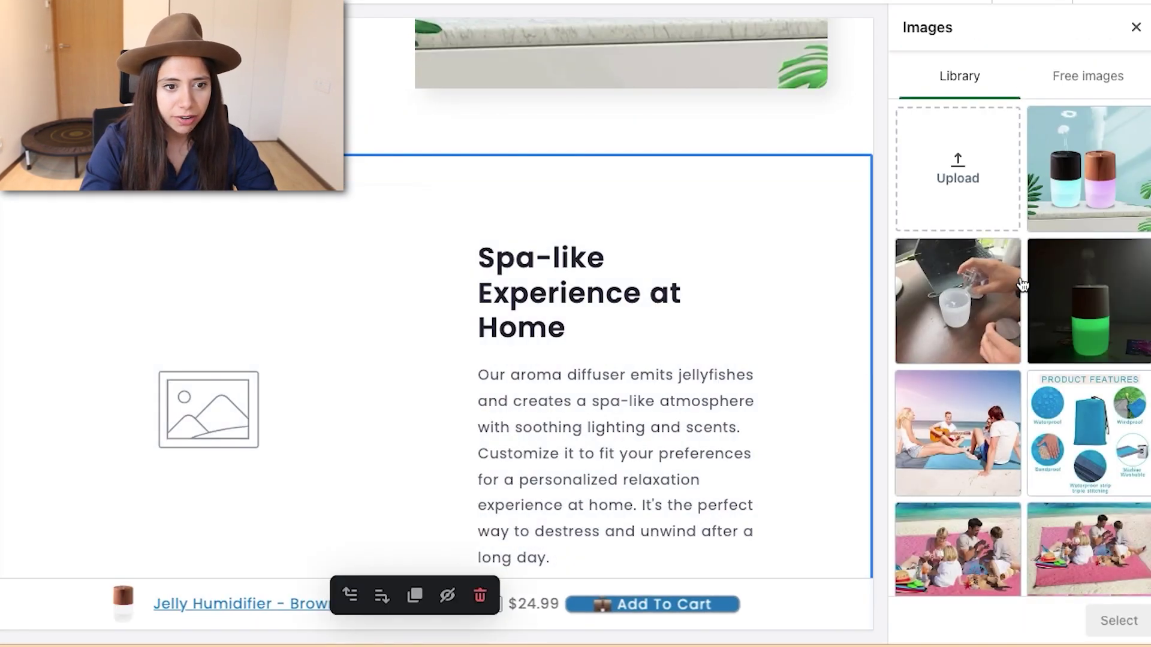
click(1090, 300)
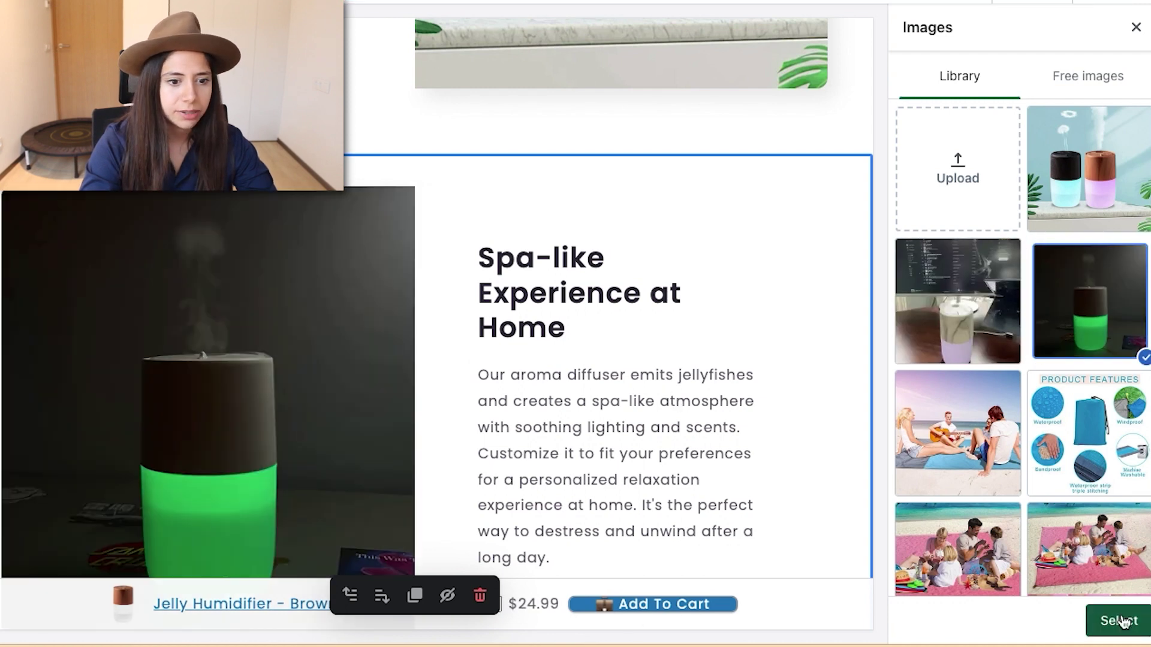
click(1121, 621)
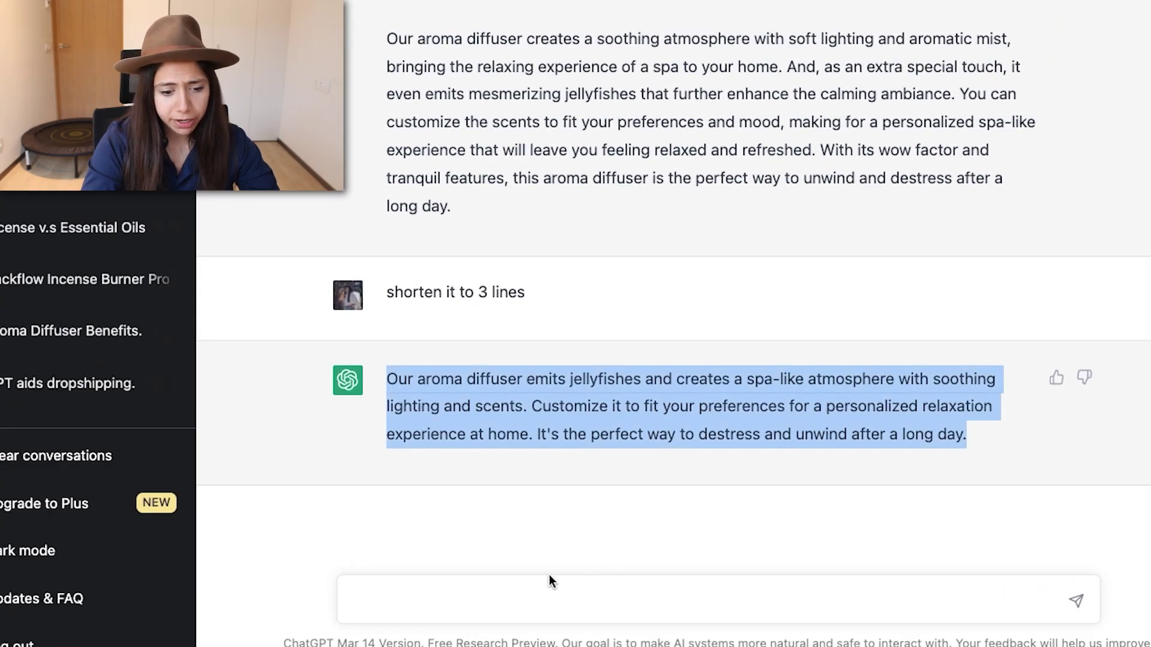
- Ask ChatGPT to change the words of the two-mist-mode paragraph, keep it 3 lines and make the tone luxurious and relaxing
click(518, 592)
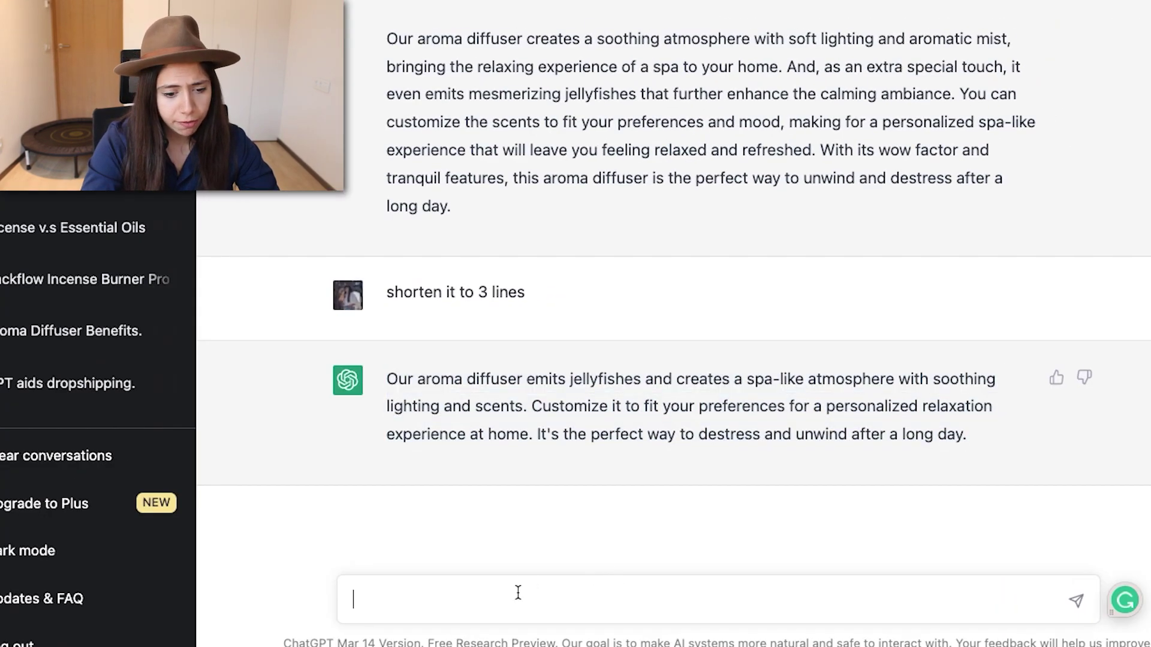
text(Switch between the unique jellyfish mist mode and the direct mist mode, with just one touch. Simply push the tab on the top of the dispenser to switch your mist setting, then drop in your favorite scent and elevate your space with the serene hydrating mist)
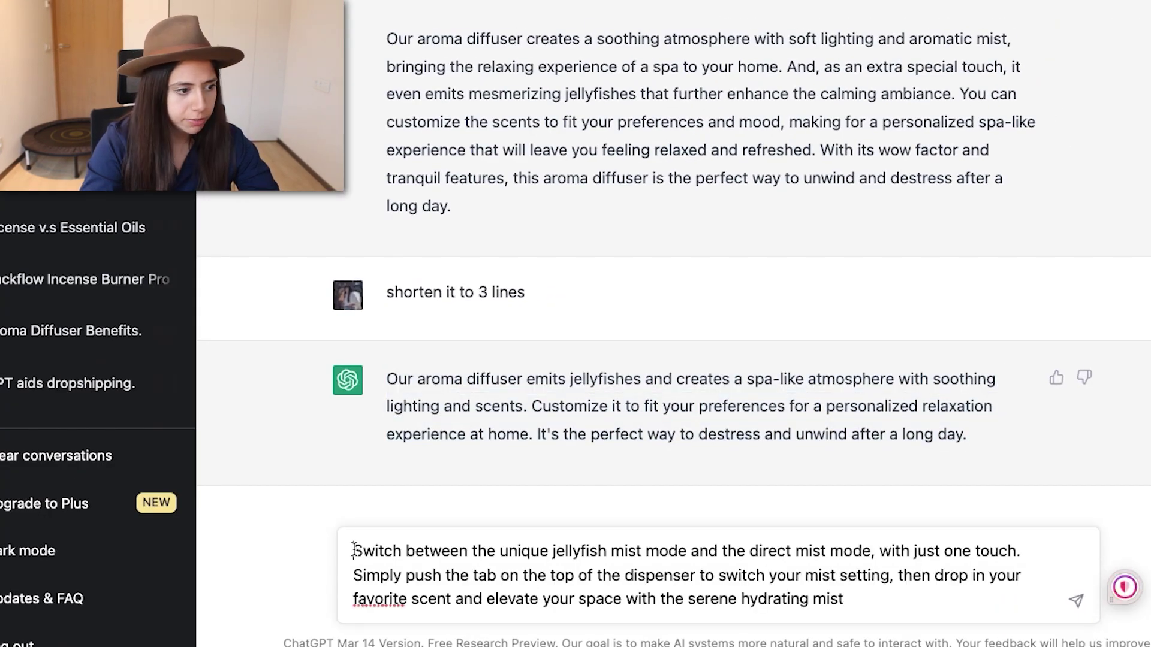
click(353, 551)
text(Change )
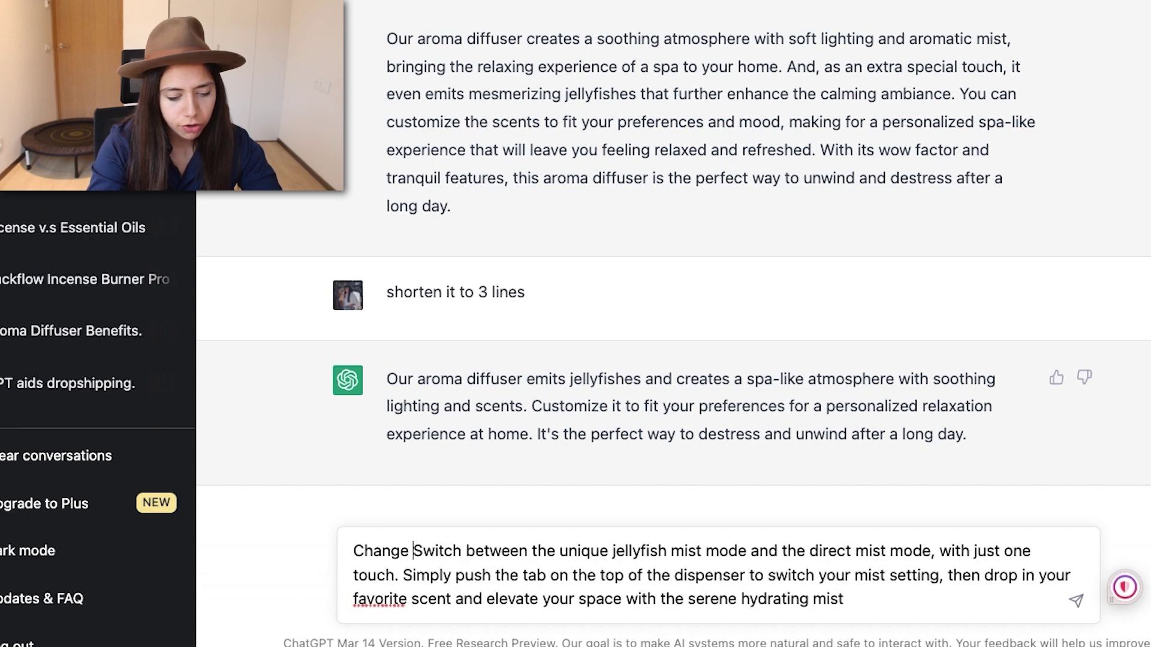
text(the words, keep i)
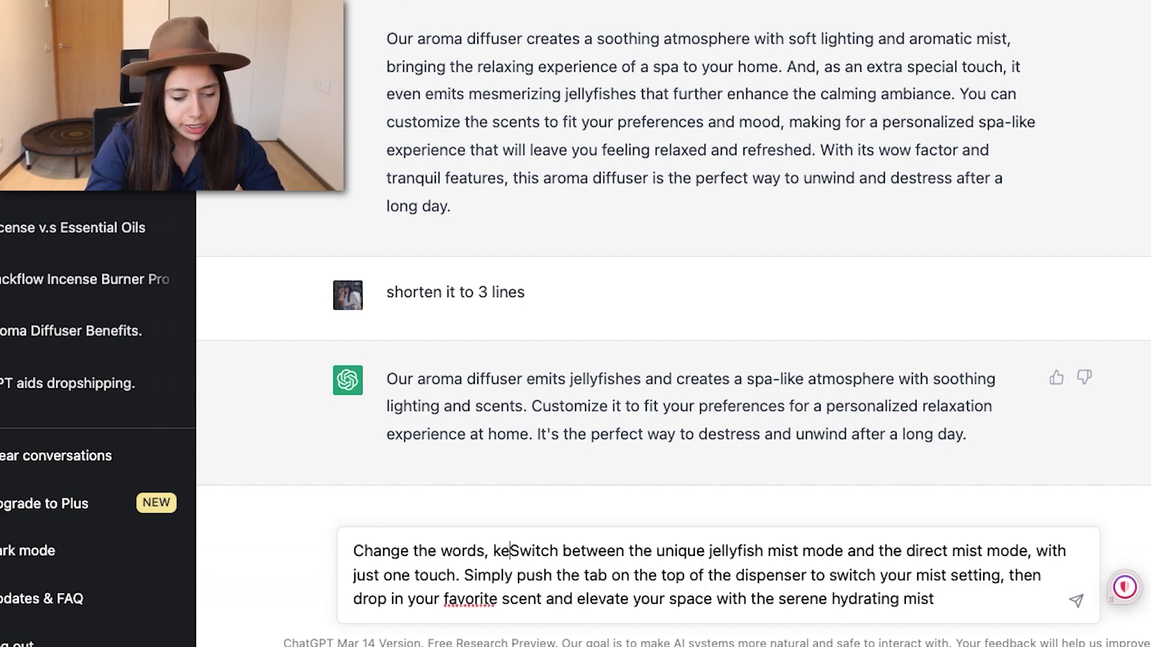
text(t)
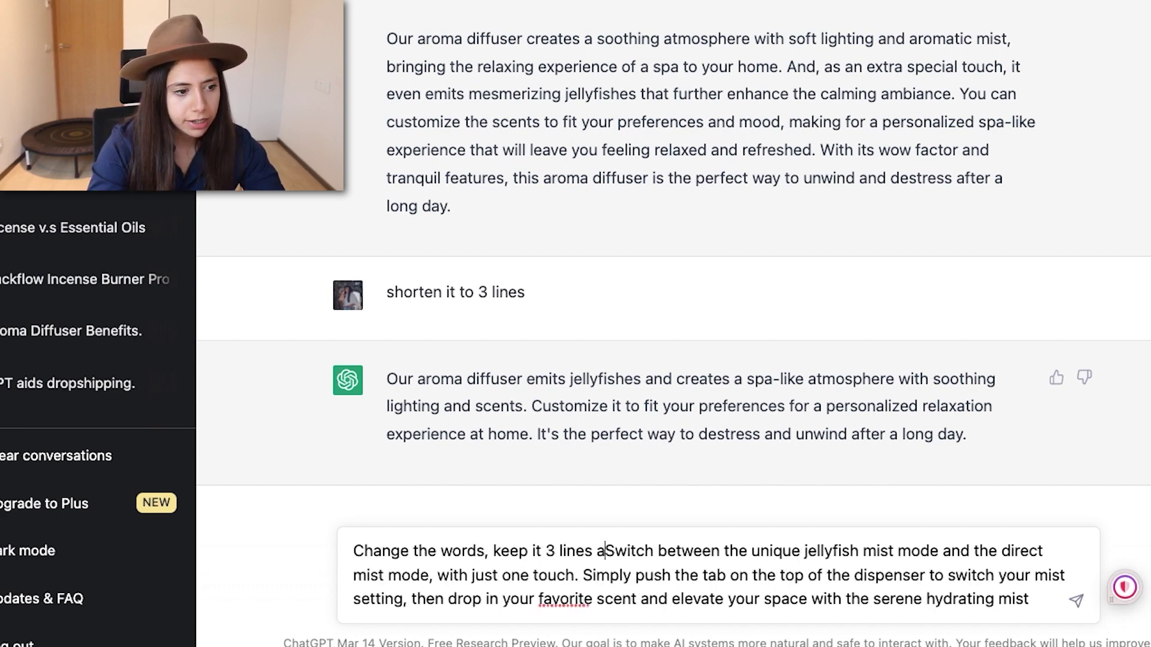
text( 3 lines and make thw)
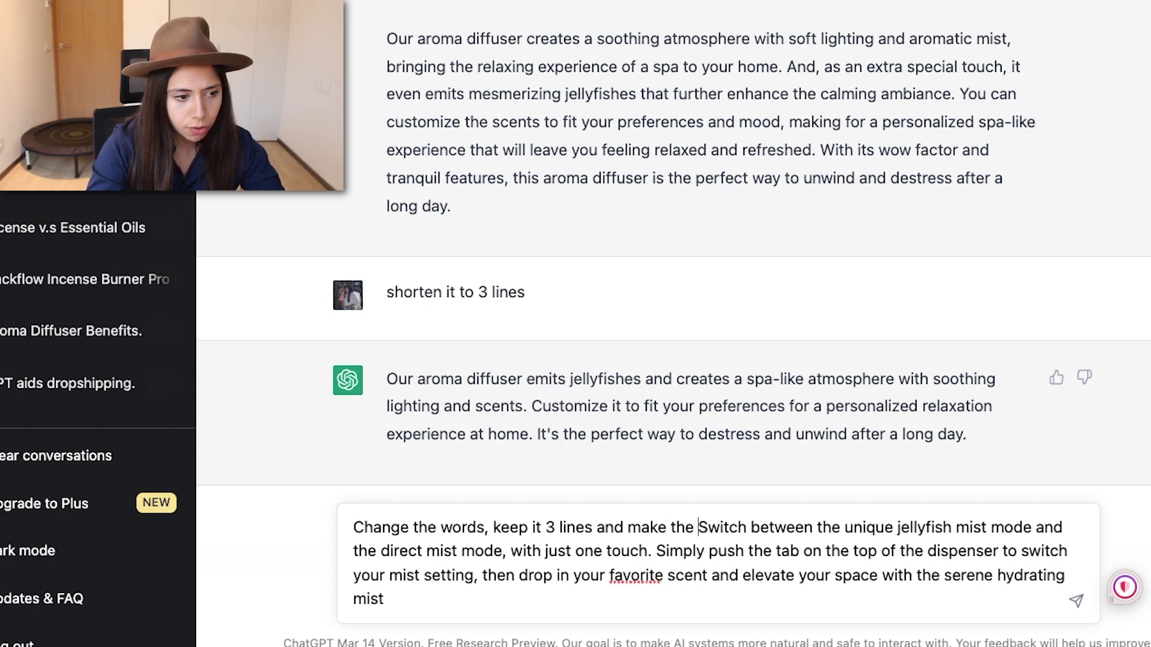
text(tone luxurious:)
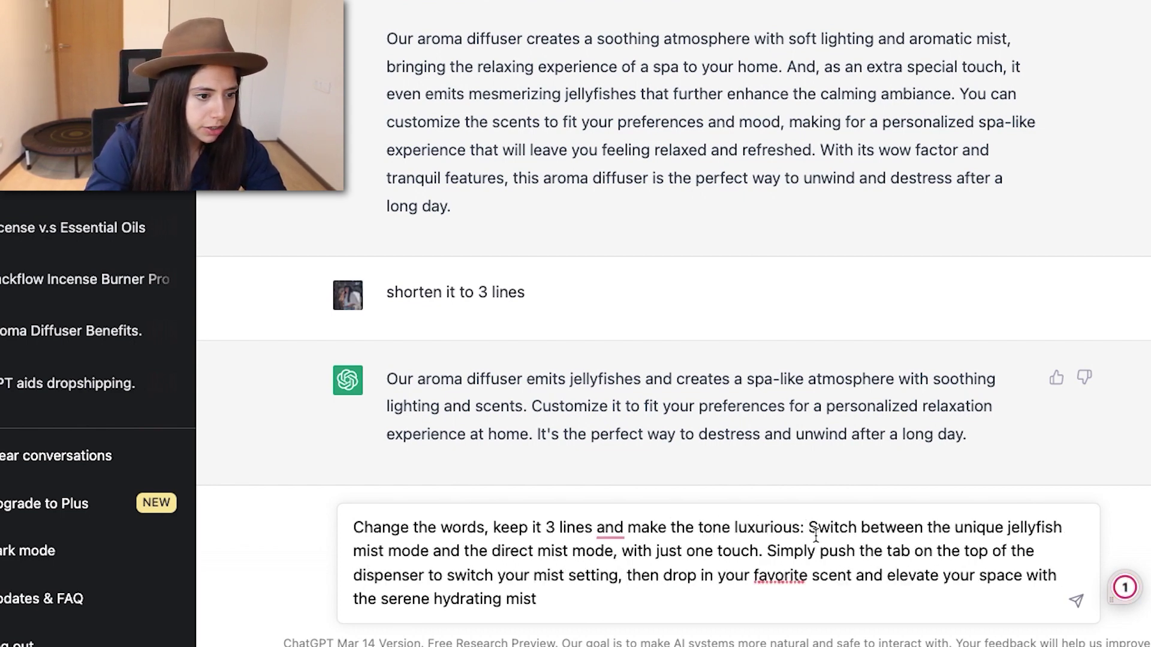
text( and relaxi)
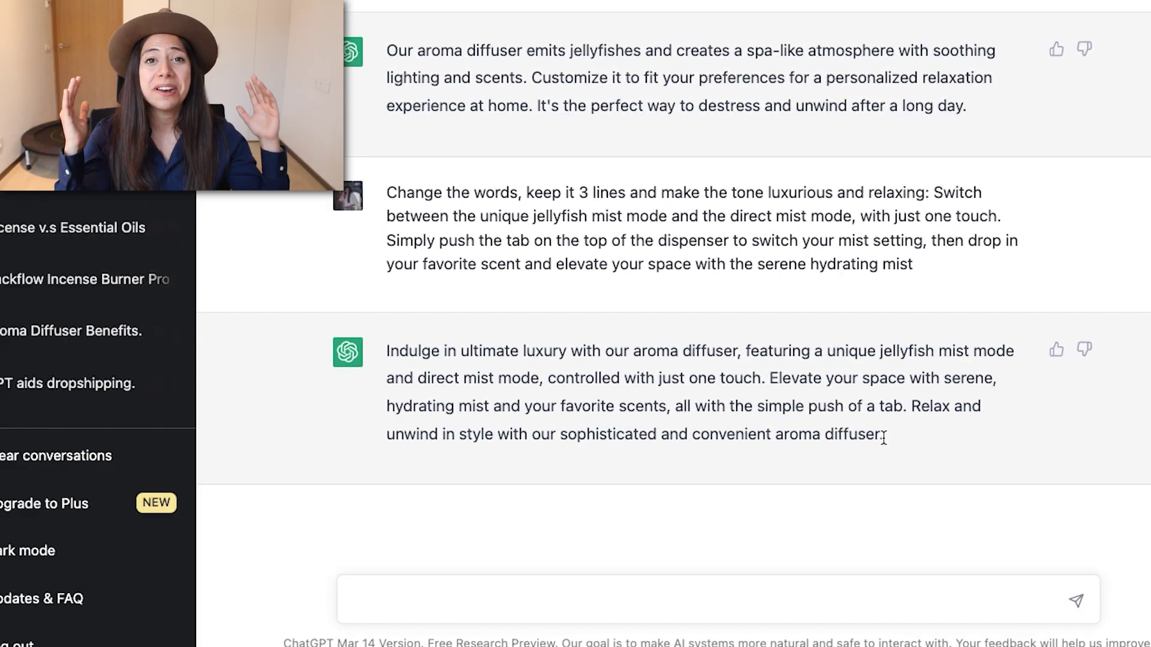
- Paste ChatGPT's mist-mode paragraph up to "push of a tab." into Shopify's text block under "headline 3" and retitle that heading "Two Mist Modes"
drag(909, 408, 383, 359)
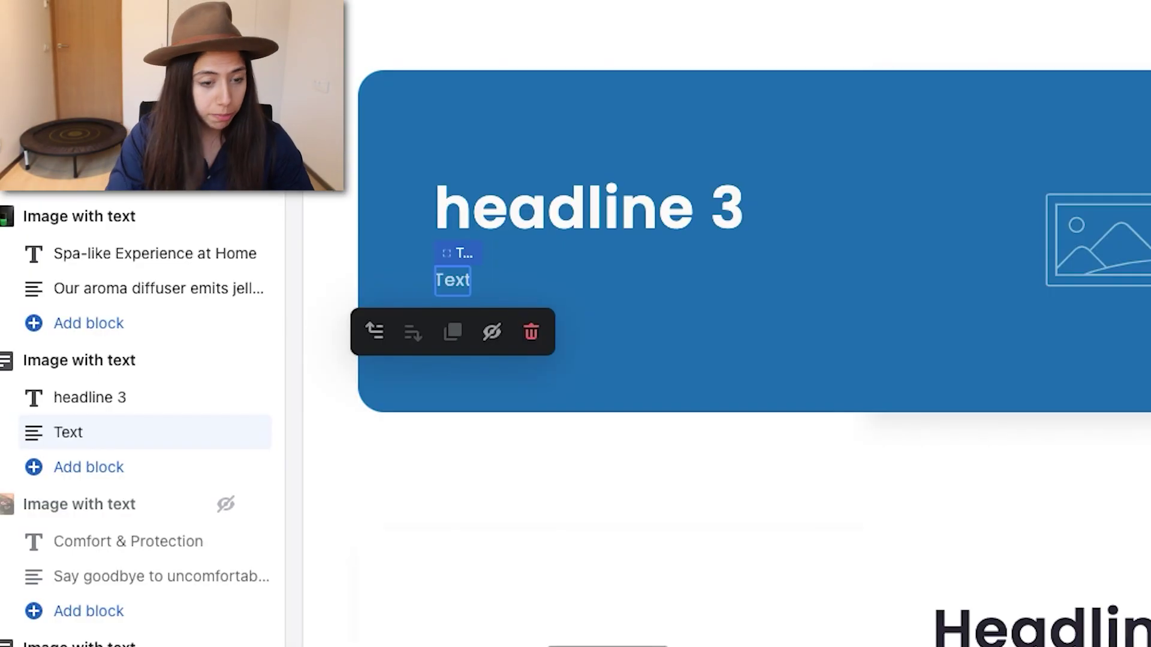
text(Indulge in ultimate luxury with our aroma diffuser, featuring a unique jellyfish mist mode and direct mist mode, controlled with just one touch. Elevate your space with serene, hydrating mist and your favorite scents, all with the simple push of a tab.)
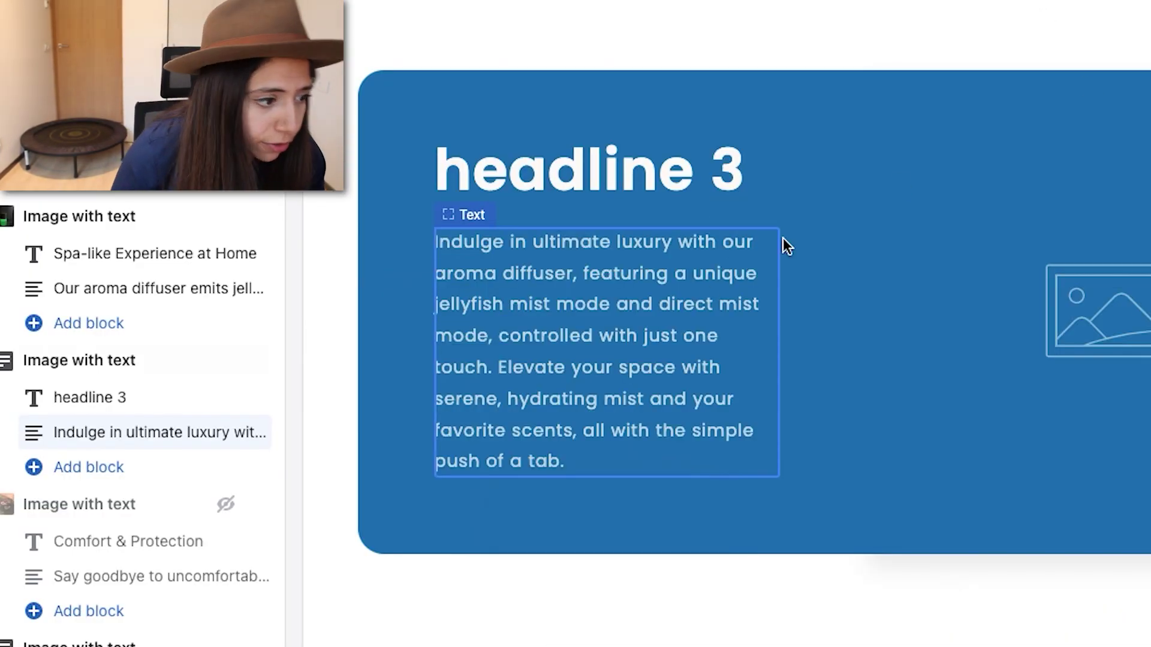
text(Two)
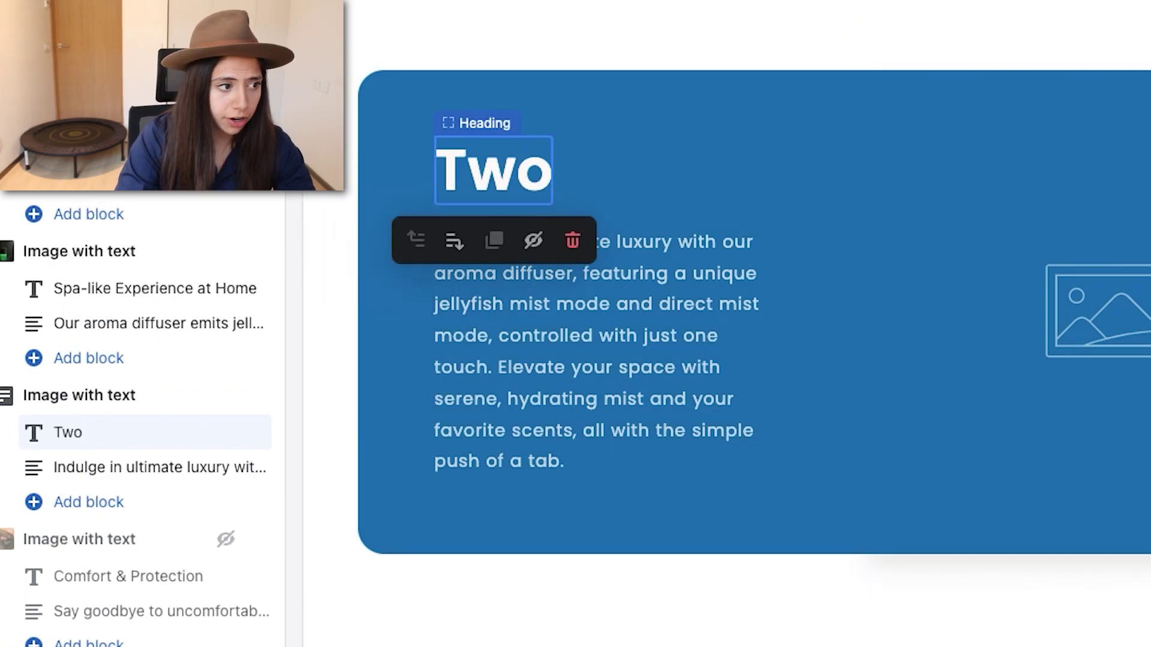
text( Mist)
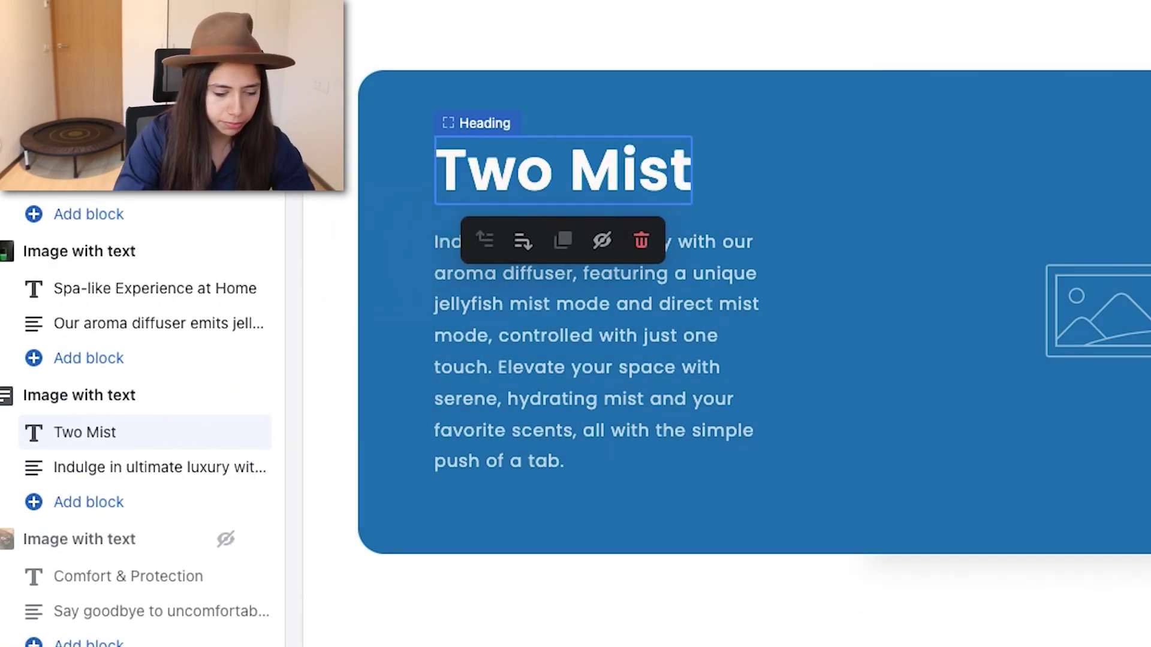
text( Modes)
- Set the "Two Mist Modes" section's image to the library picture of hands filling the humidifier beside a laptop
click(1041, 315)
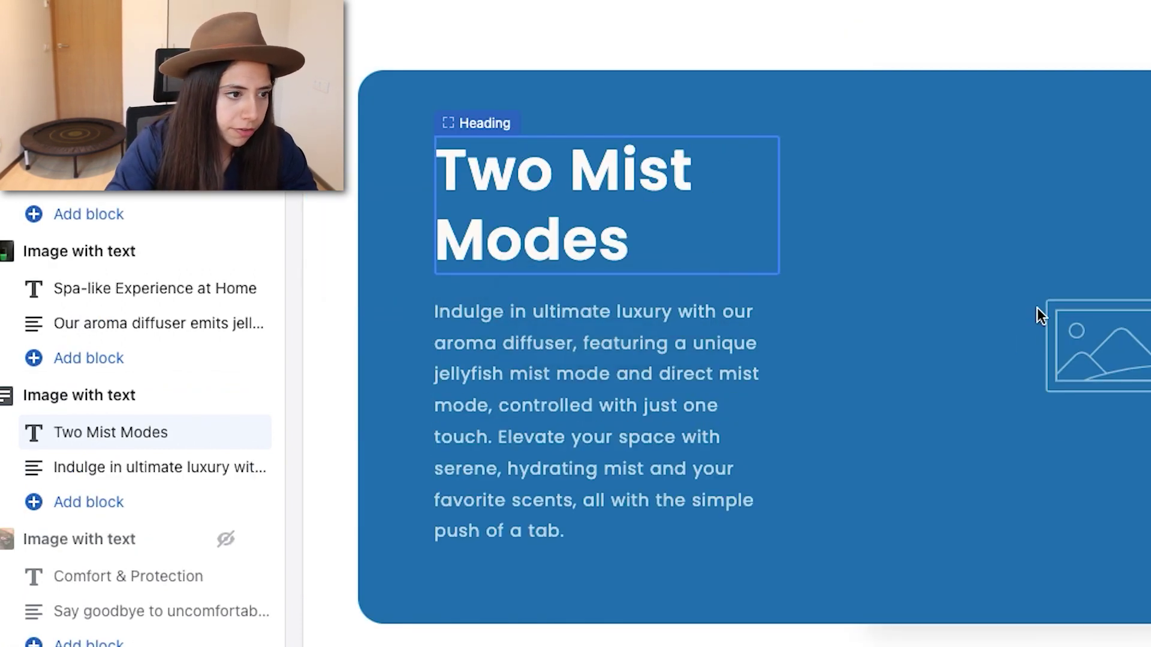
click(995, 131)
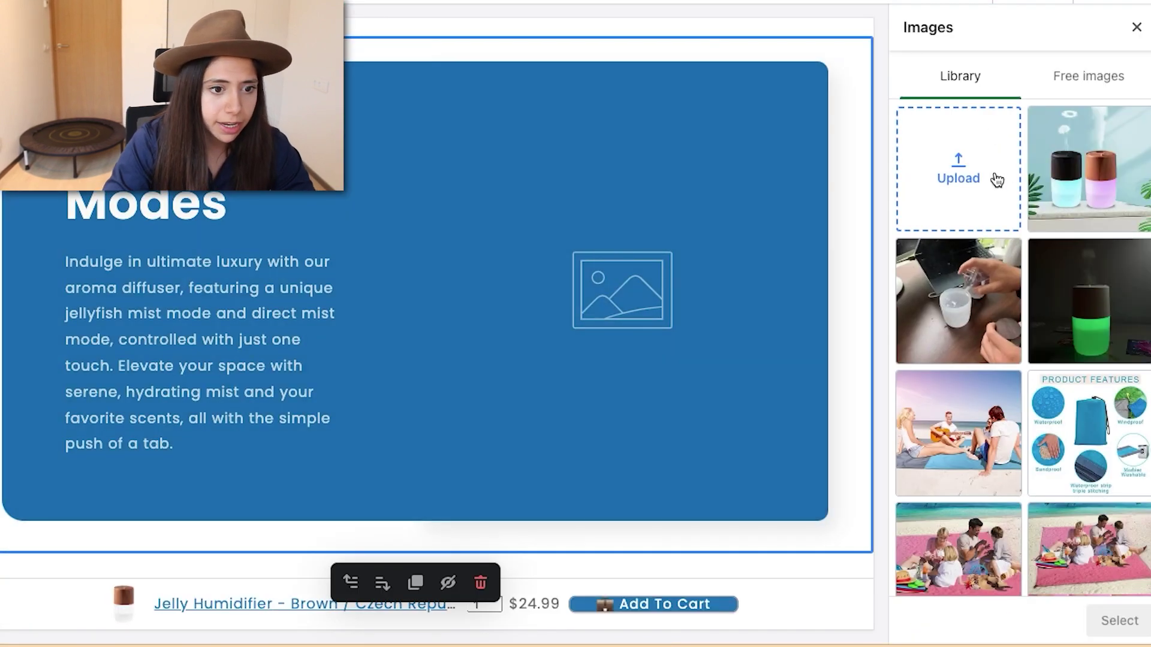
click(958, 300)
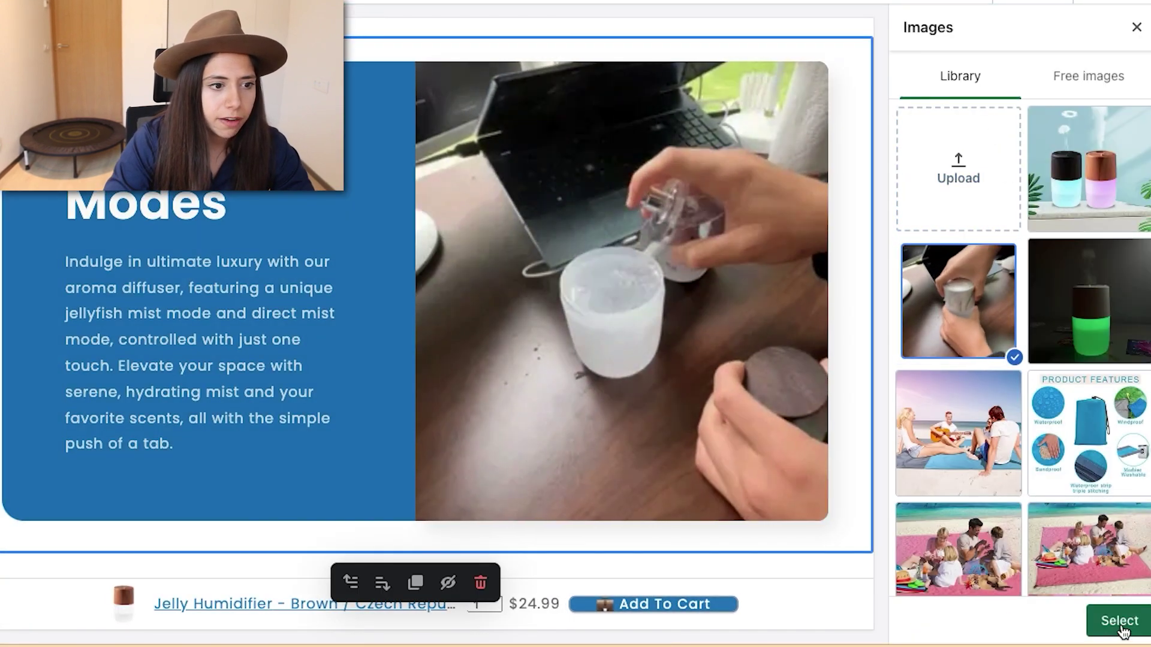
click(1117, 618)
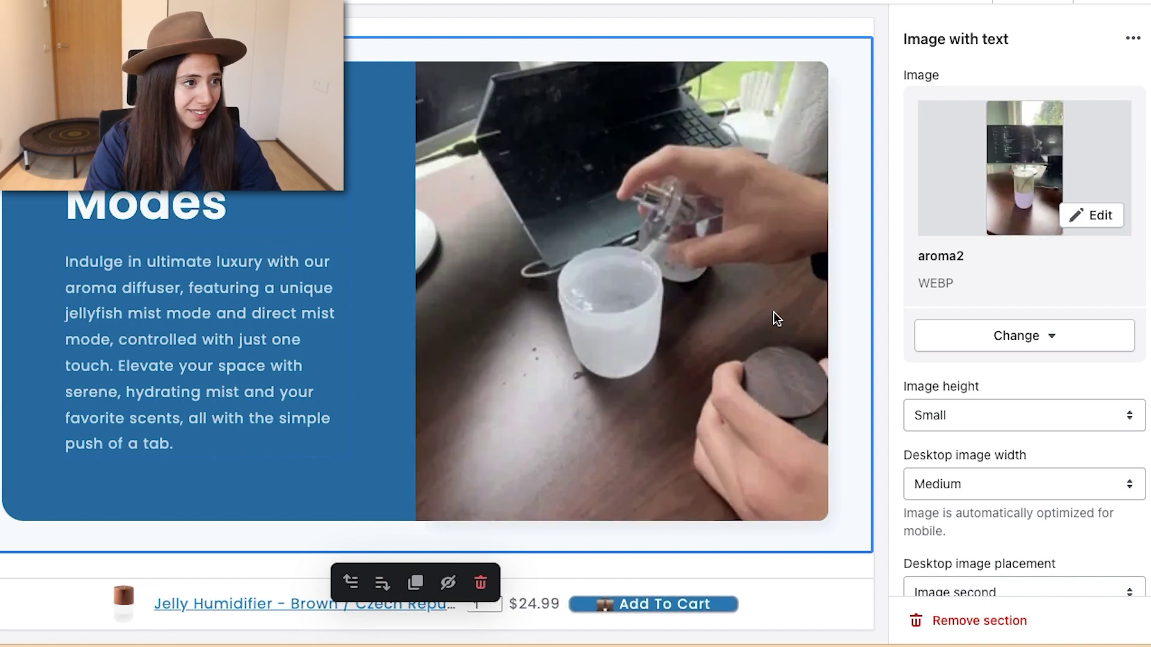
- Review the filled image-with-text sections in the preview and hide the unused "Headline 4" section
scroll(776, 319, down, 7)
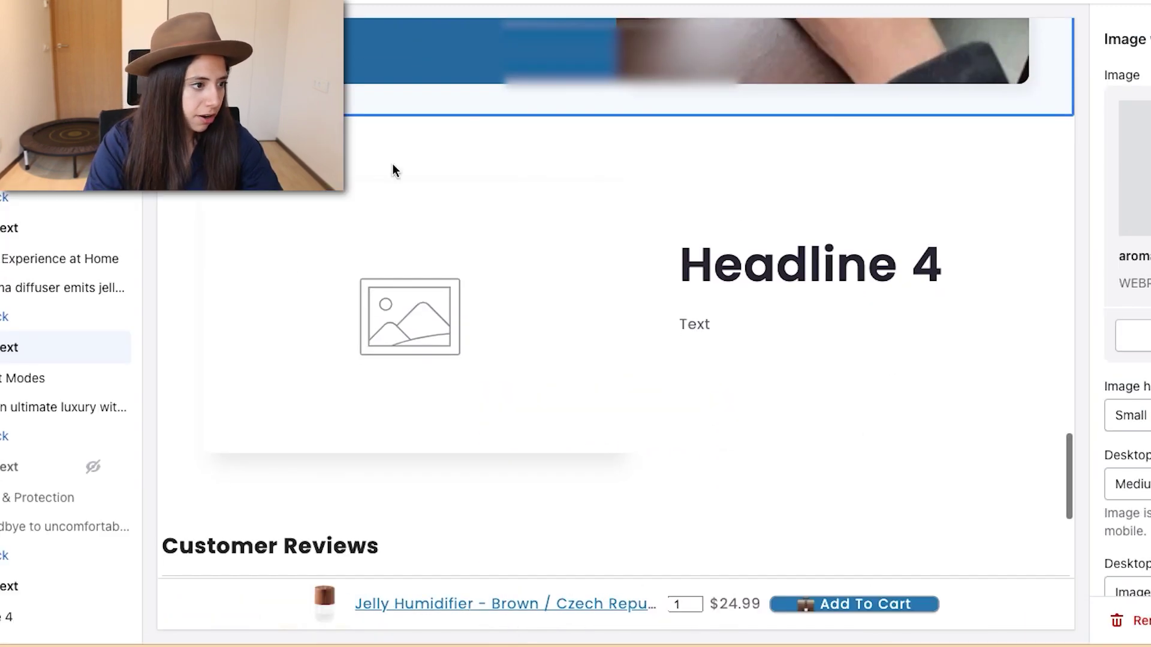
scroll(571, 304, up, 15)
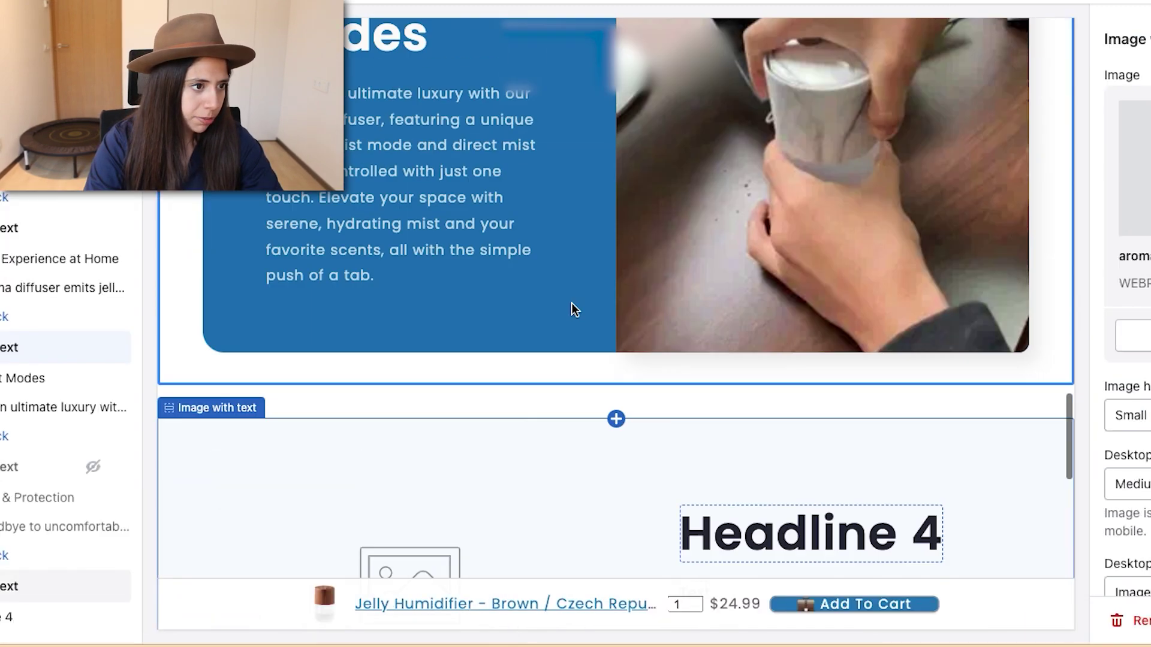
scroll(724, 391, down, 12)
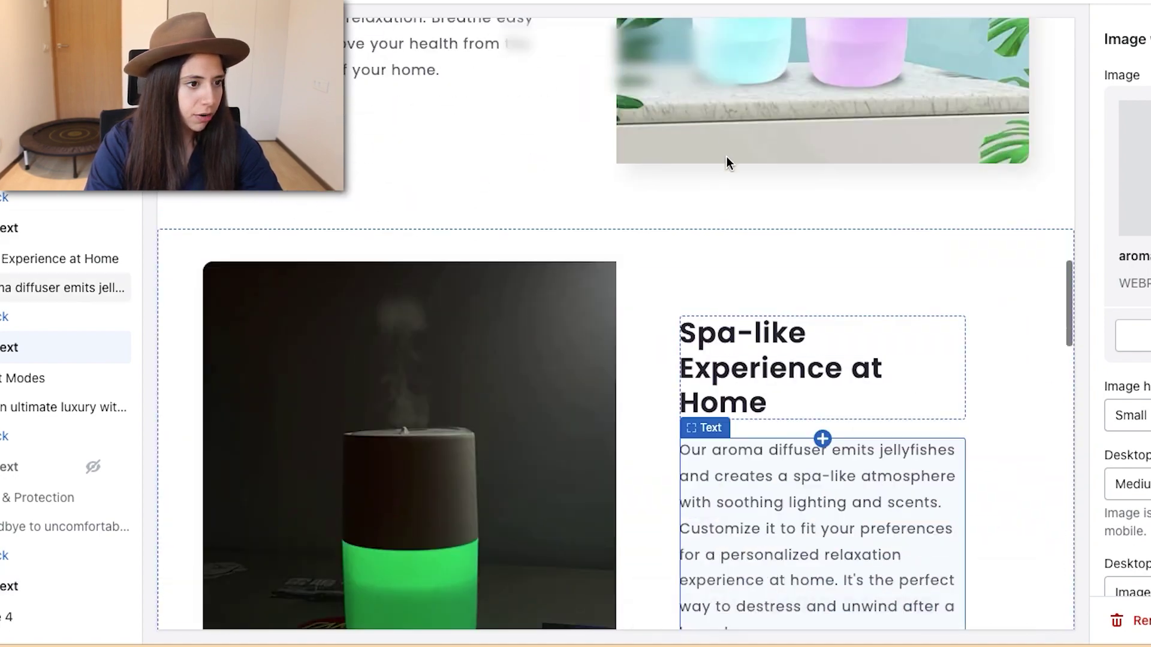
scroll(612, 240, up, 3)
scroll(613, 240, down, 5)
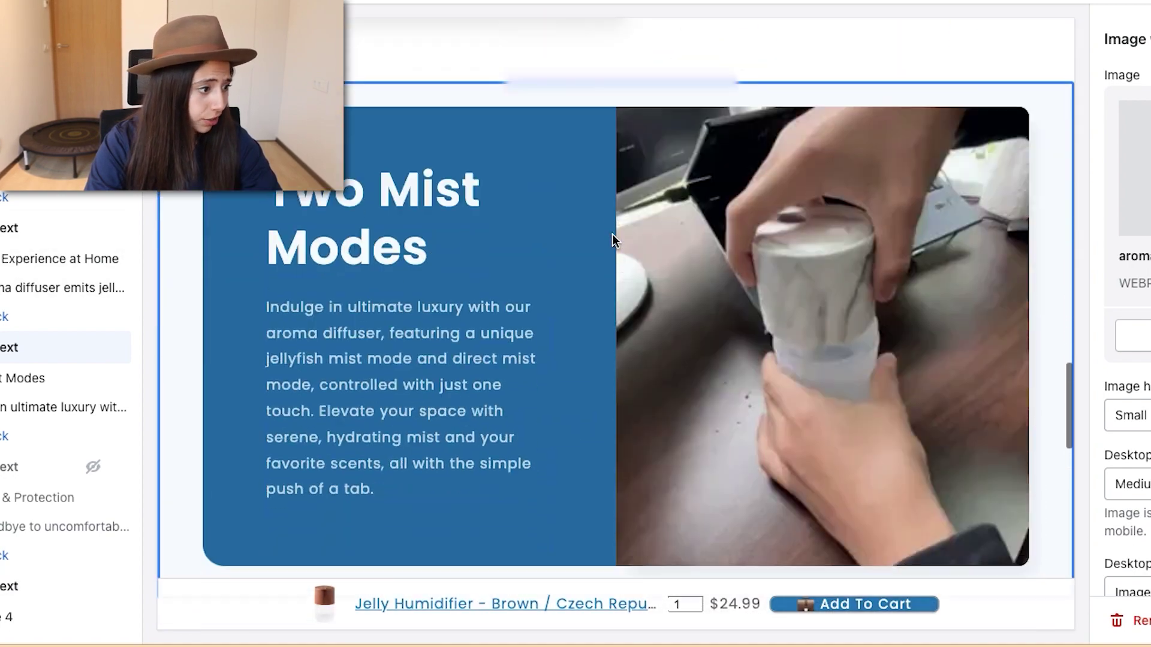
scroll(514, 288, up, 6)
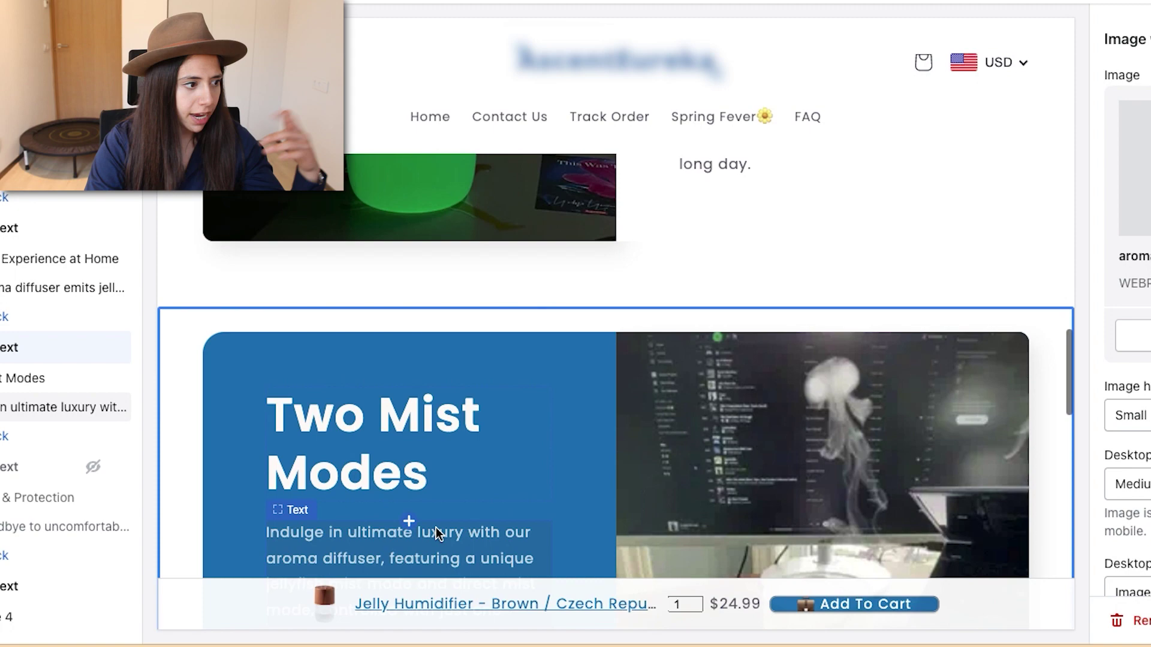
scroll(96, 527, down, 3)
click(93, 468)
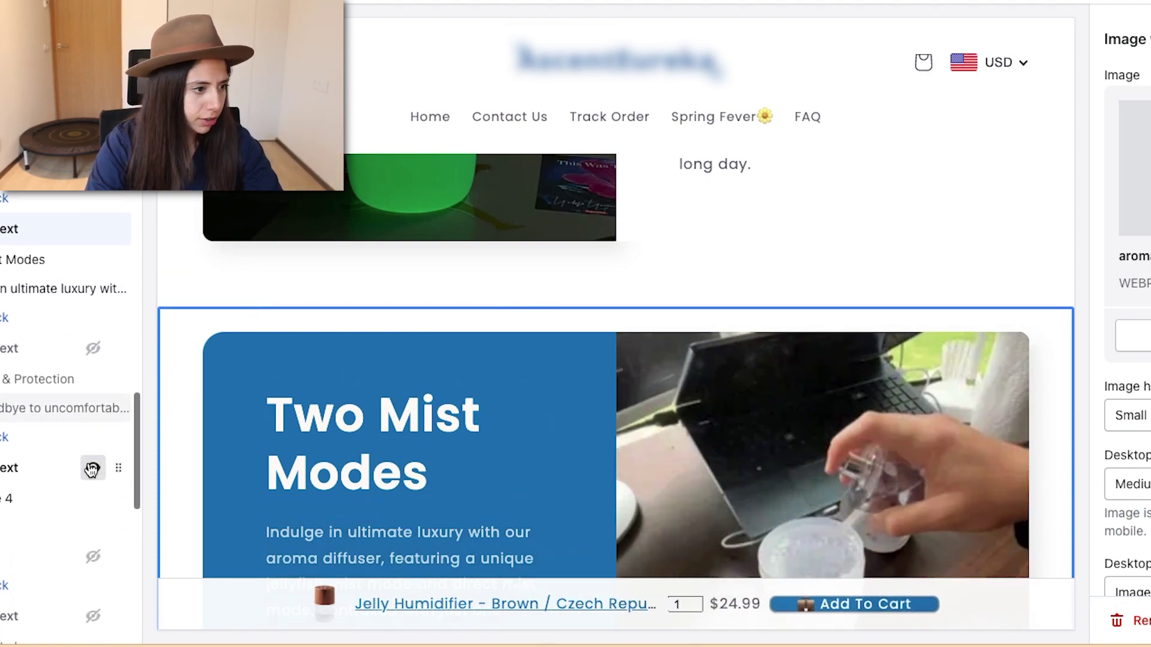
- Switch to ChatGPT and ask it to give 5 reviews for this product
scroll(958, 297, down, 10)
scroll(585, 250, up, 8)
scroll(585, 251, up, 15)
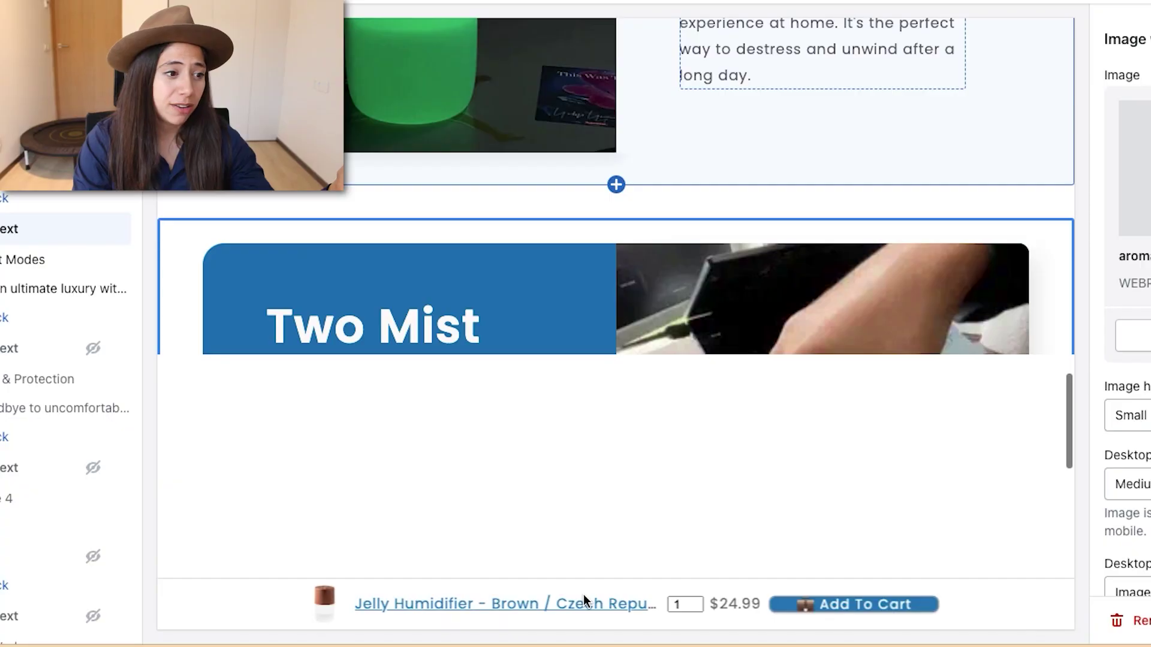
scroll(635, 260, down, 10)
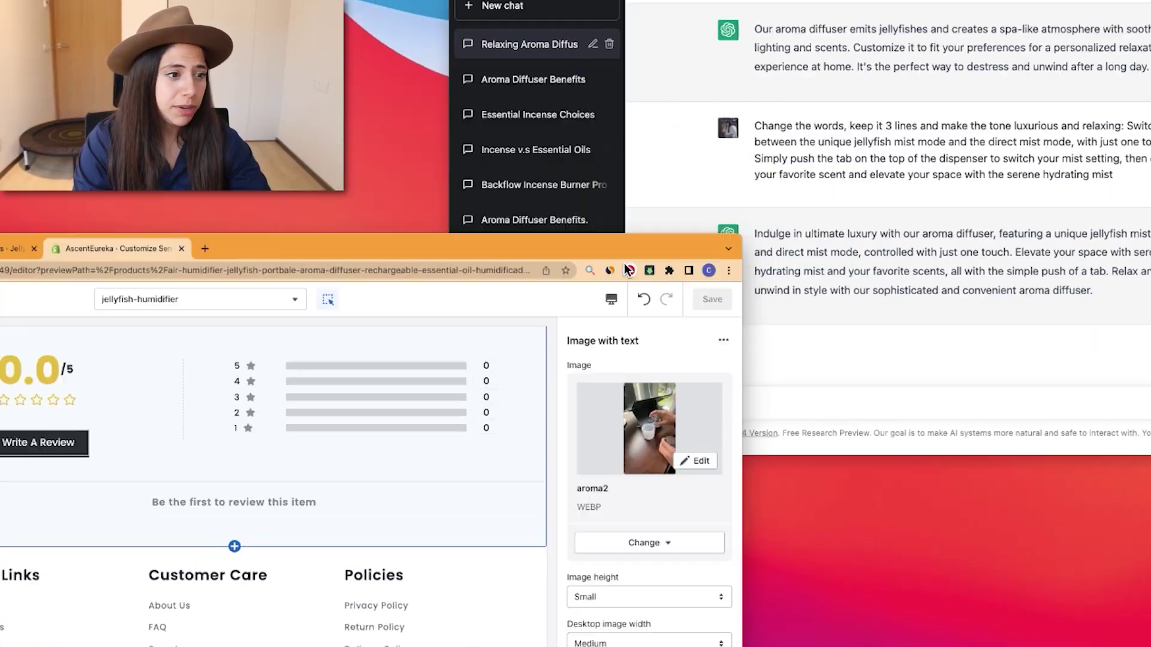
click(623, 543)
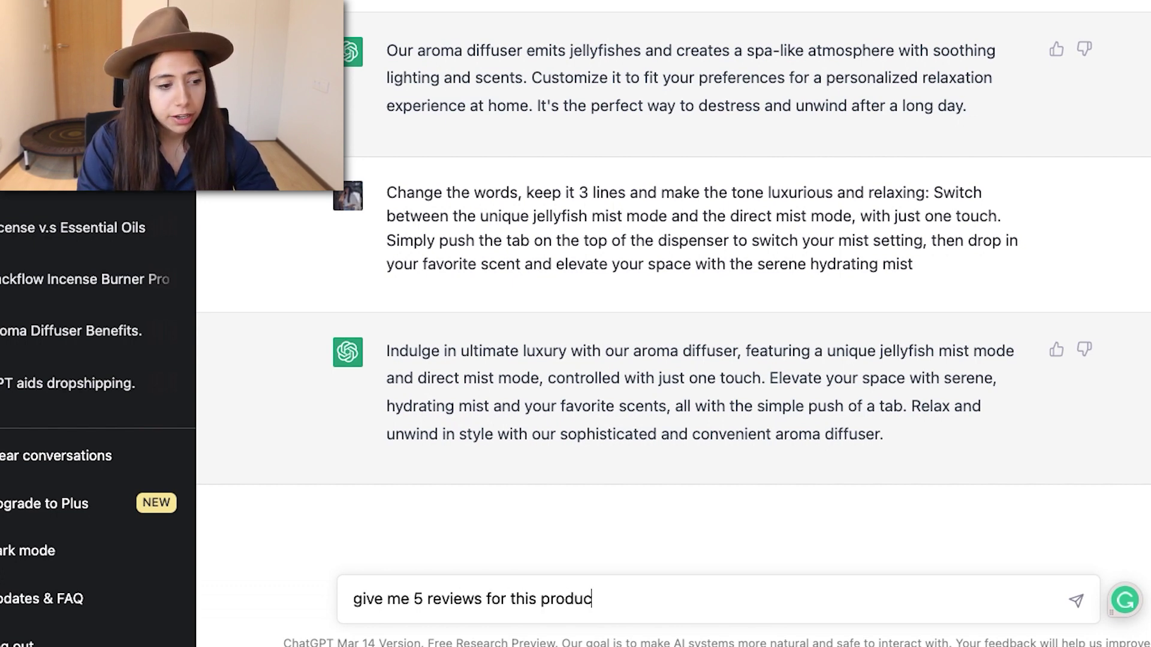
key(Return)
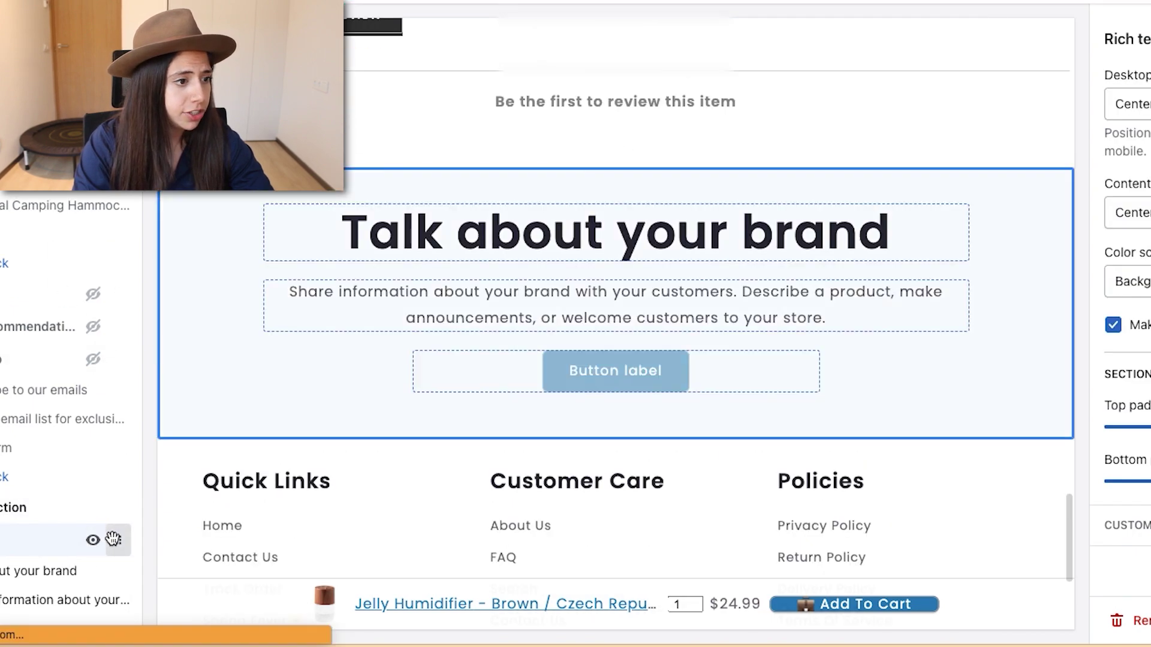
- Place the rich text section between "Spa-like Experience at Home" and "Two Mist Modes", with its heading emptied and its button hidden
drag(84, 415, 128, 236)
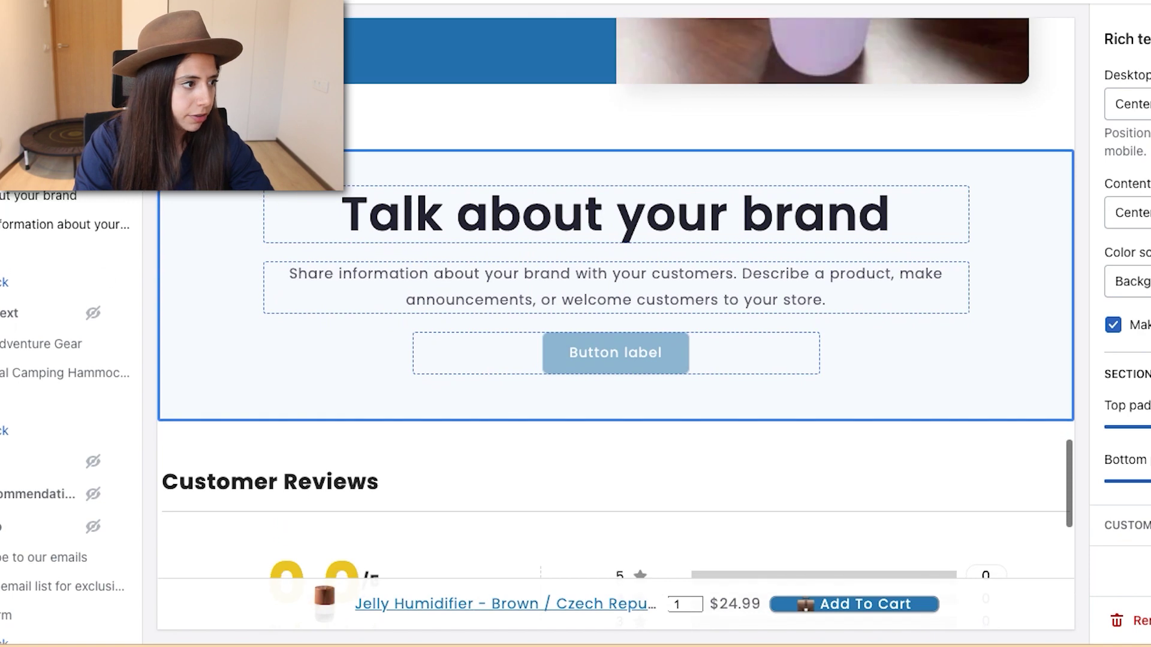
drag(114, 303, 771, 373)
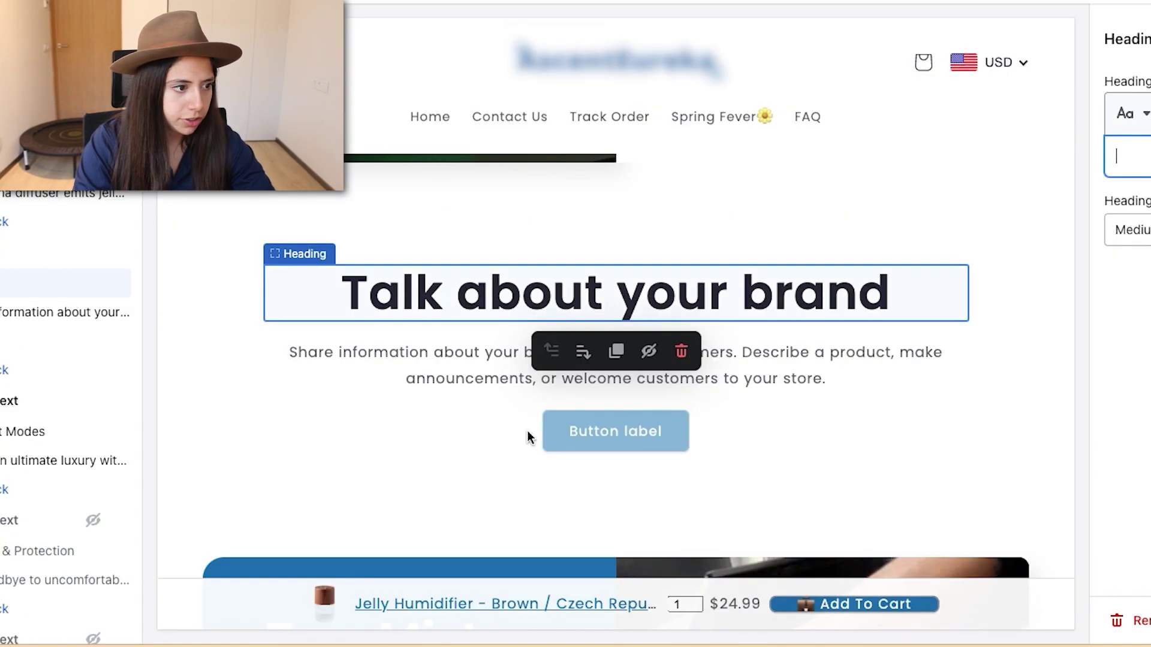
click(93, 341)
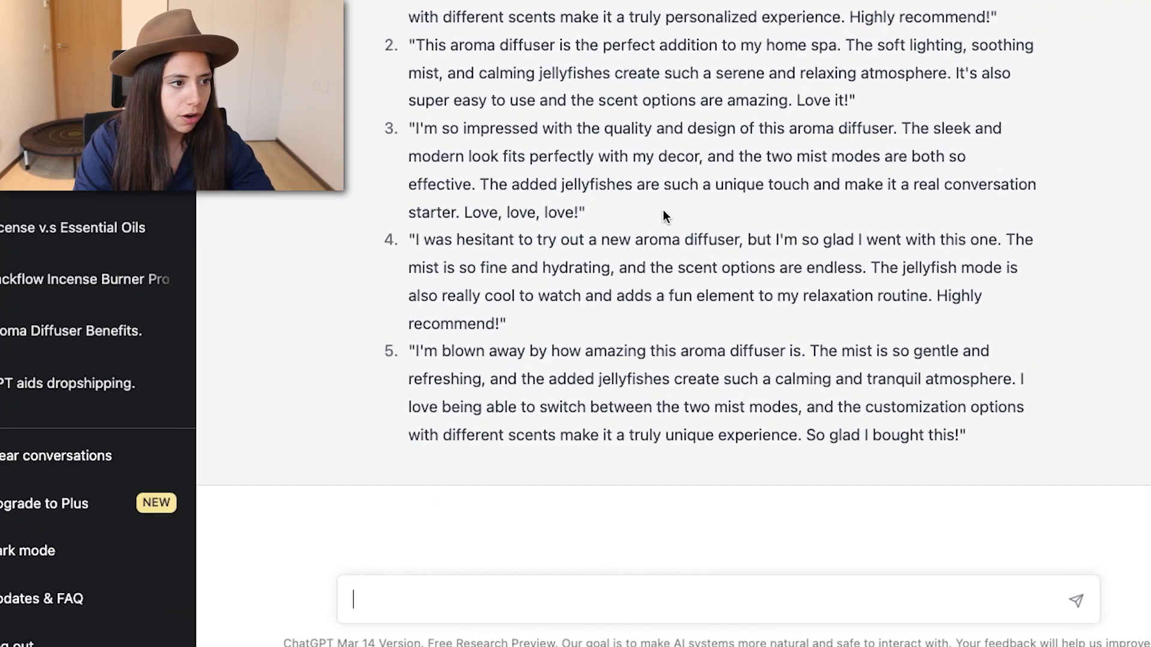
- Copy ChatGPT's third review, starting "I'm so impressed with the quality", and paste it over the rich text section's placeholder description in Shopify
scroll(675, 176, up, 2)
scroll(675, 176, down, 3)
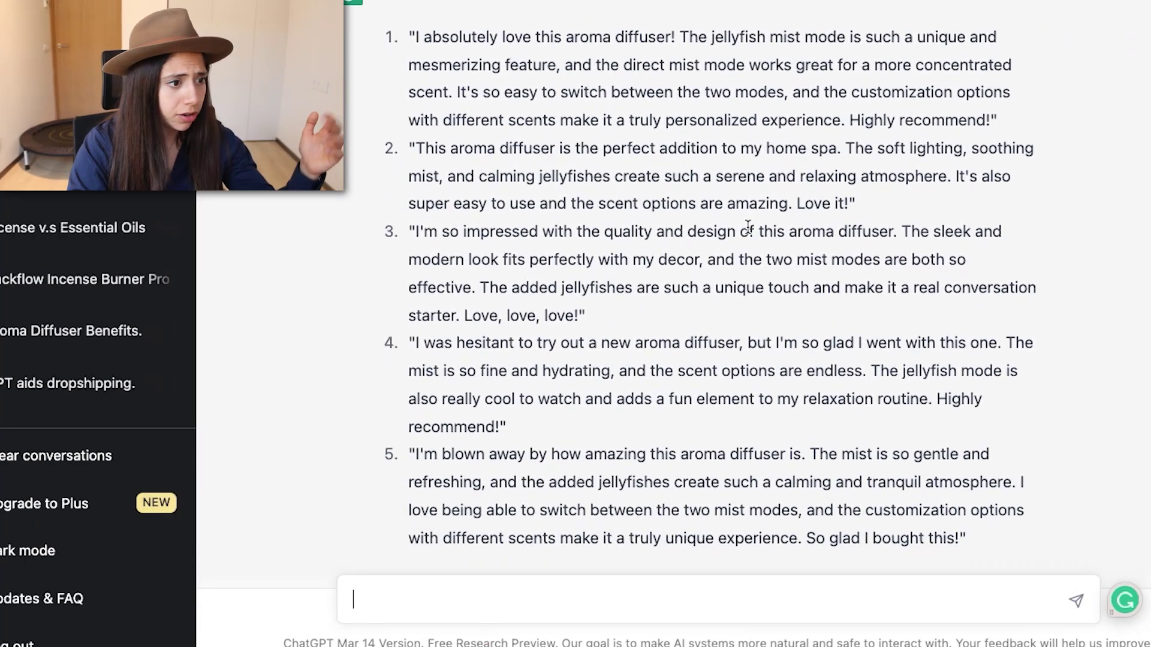
scroll(747, 227, up, 1)
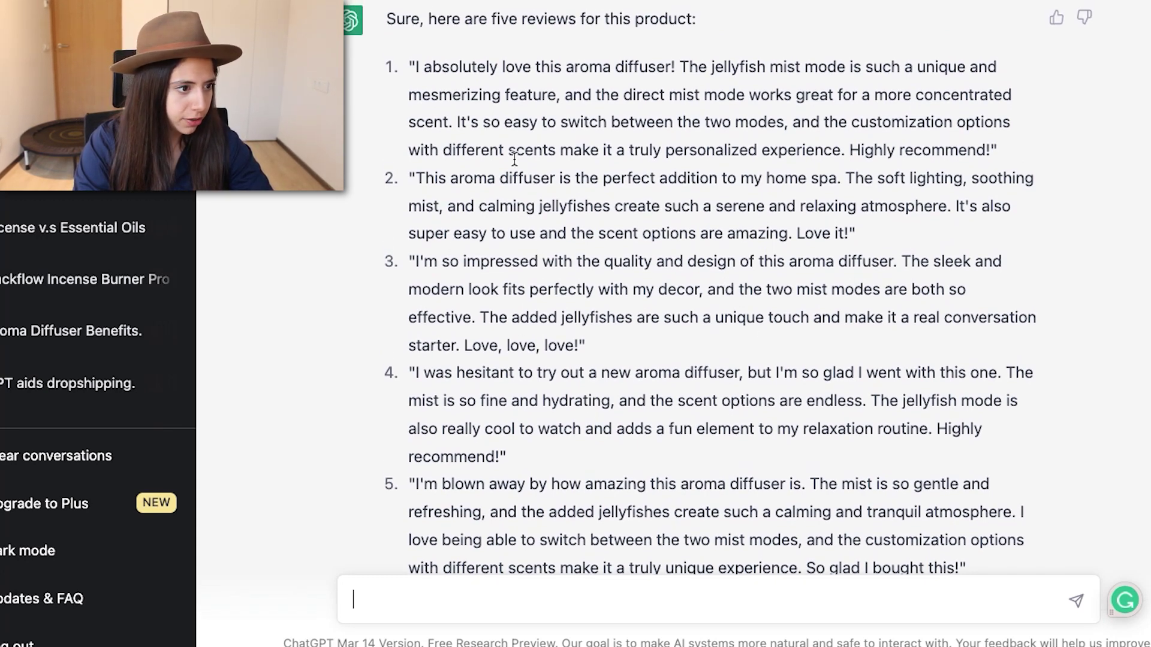
drag(579, 346, 414, 259)
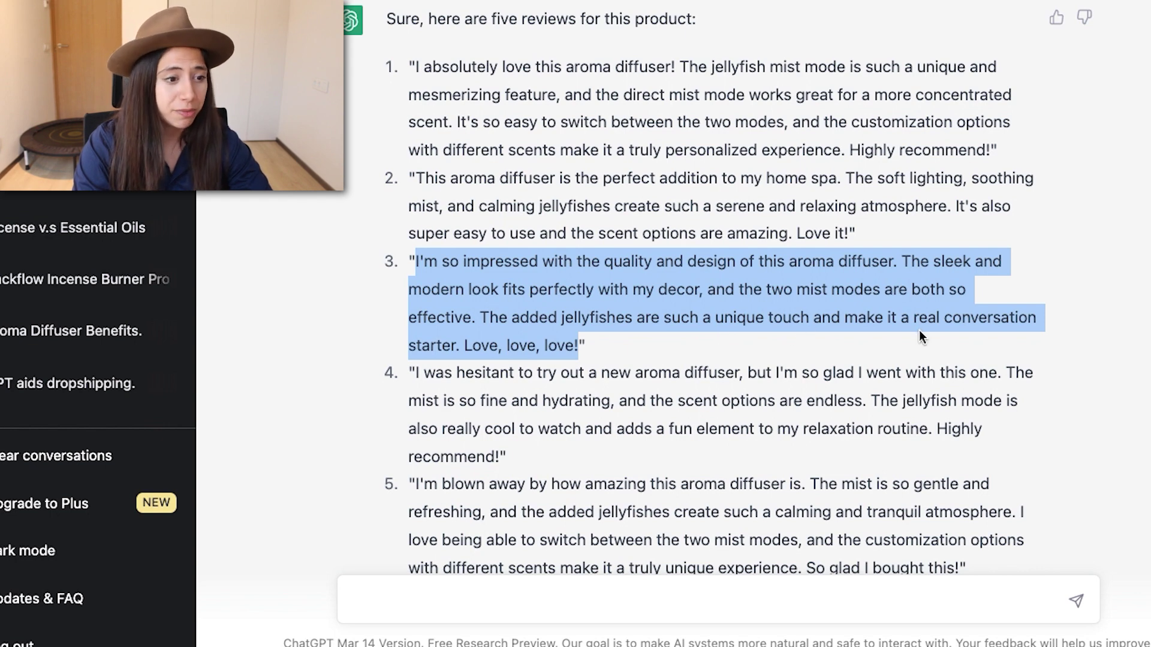
right_click(570, 299)
click(632, 340)
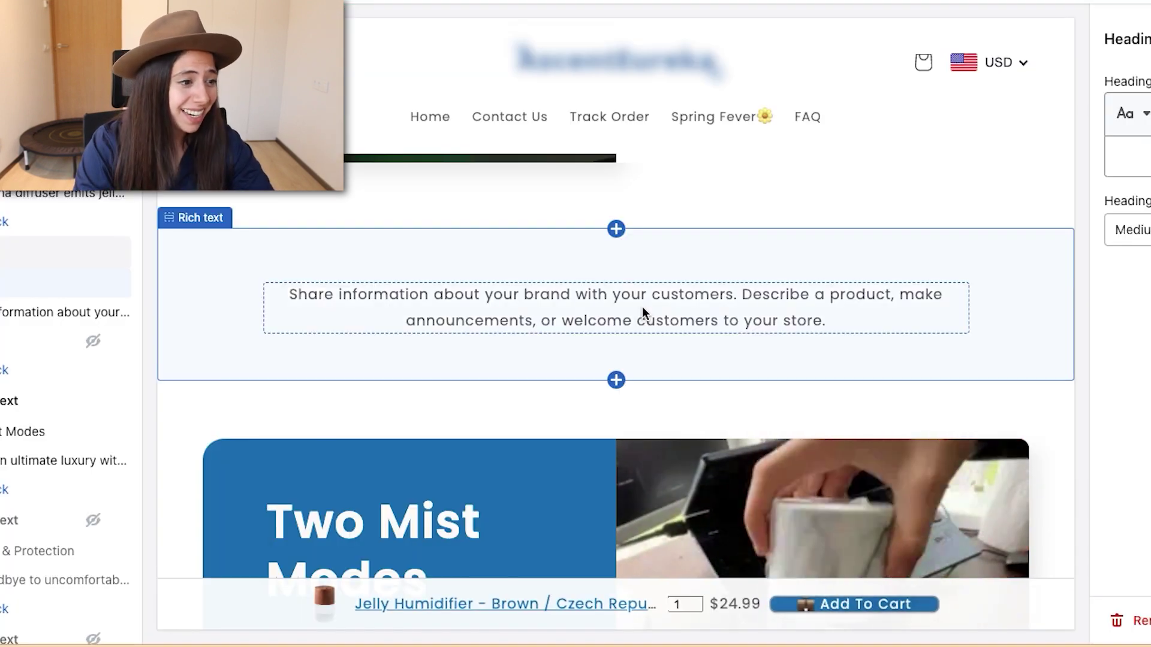
click(642, 309)
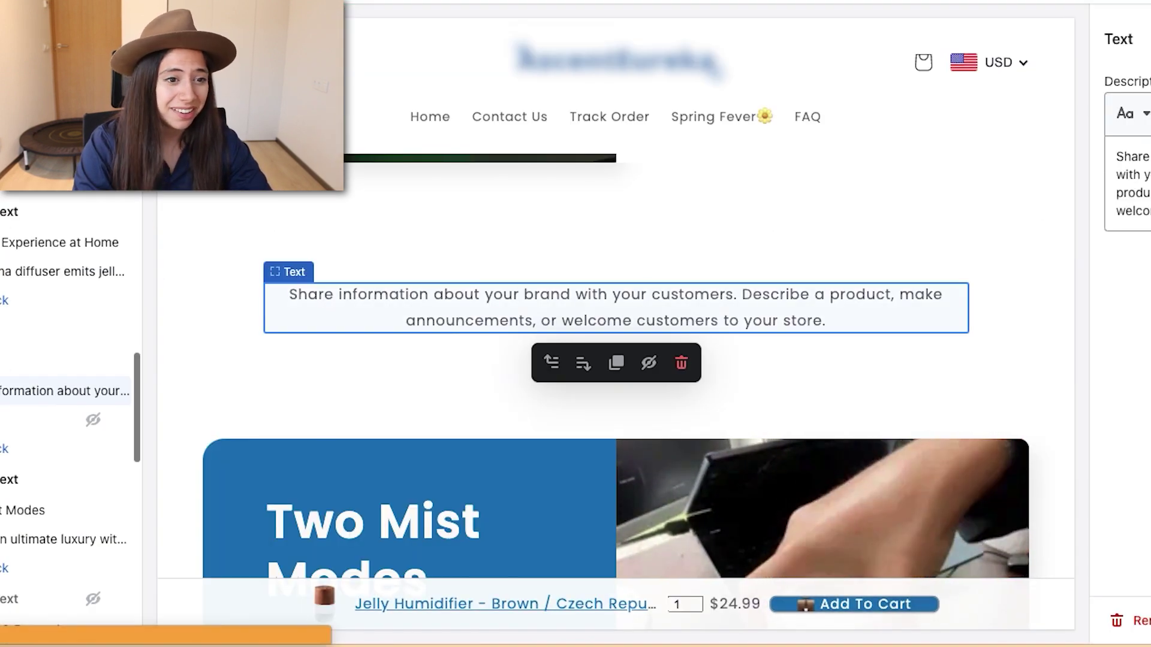
triple_click(1132, 183)
key(ctrl+v)
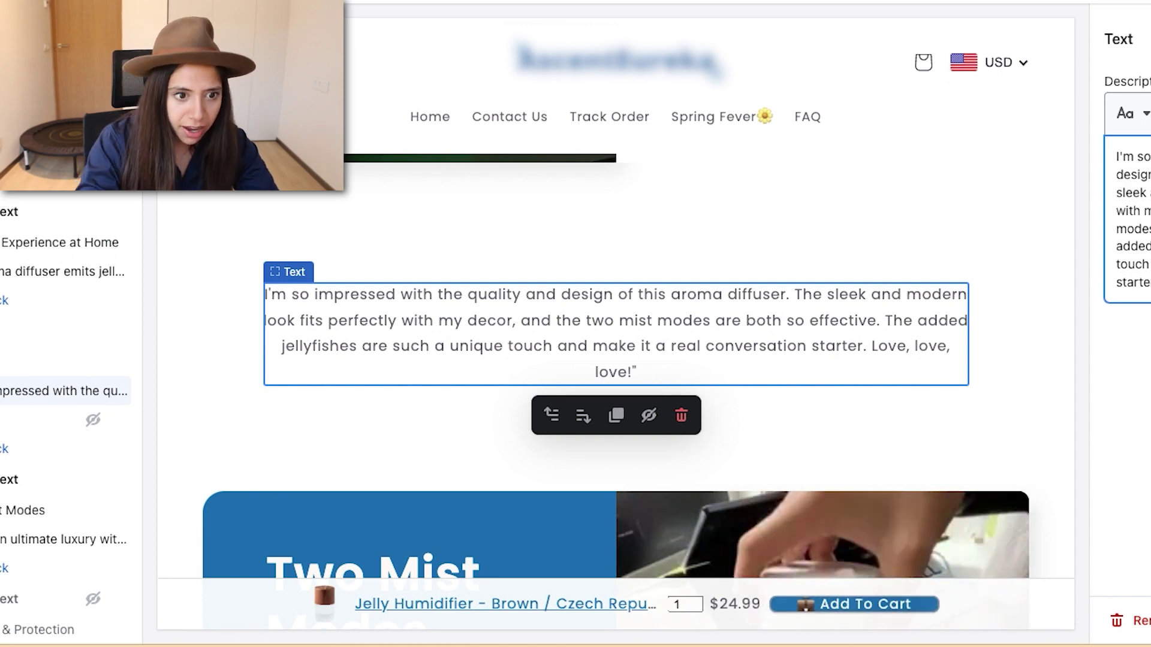
- Add an opening quotation mark to the review, put the reviewer's first name after a dash on a new line, and save the page
click(1117, 156)
text(")
key(ctrl+End)
key(Return)
key(Return)
text(-)
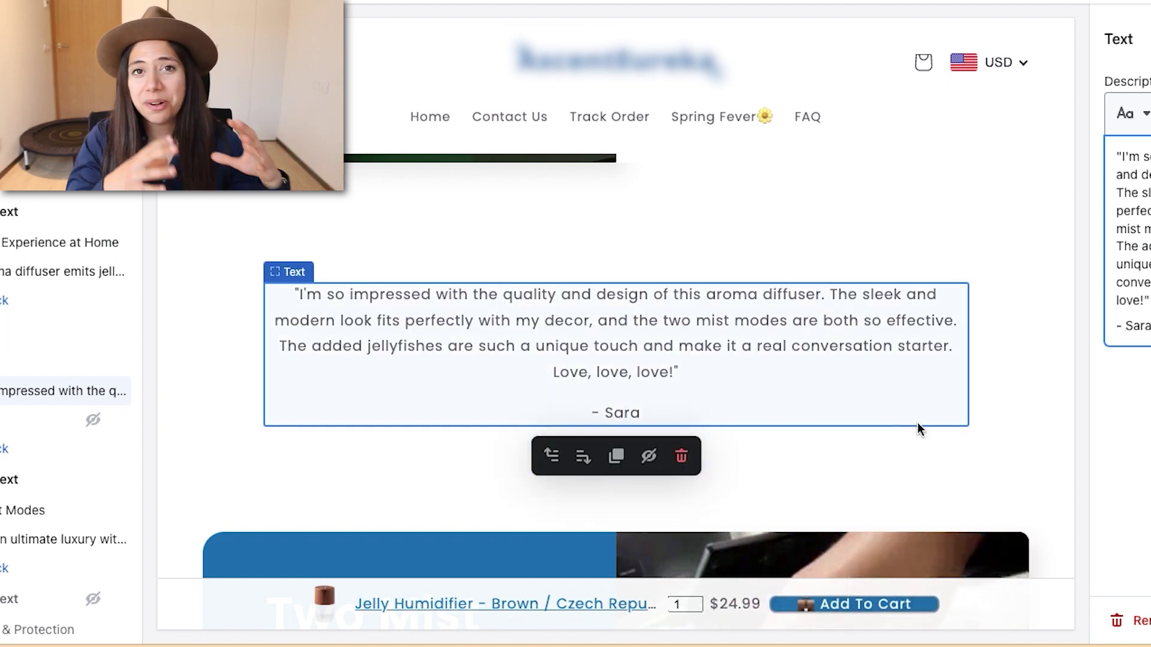
scroll(917, 422, up, 4)
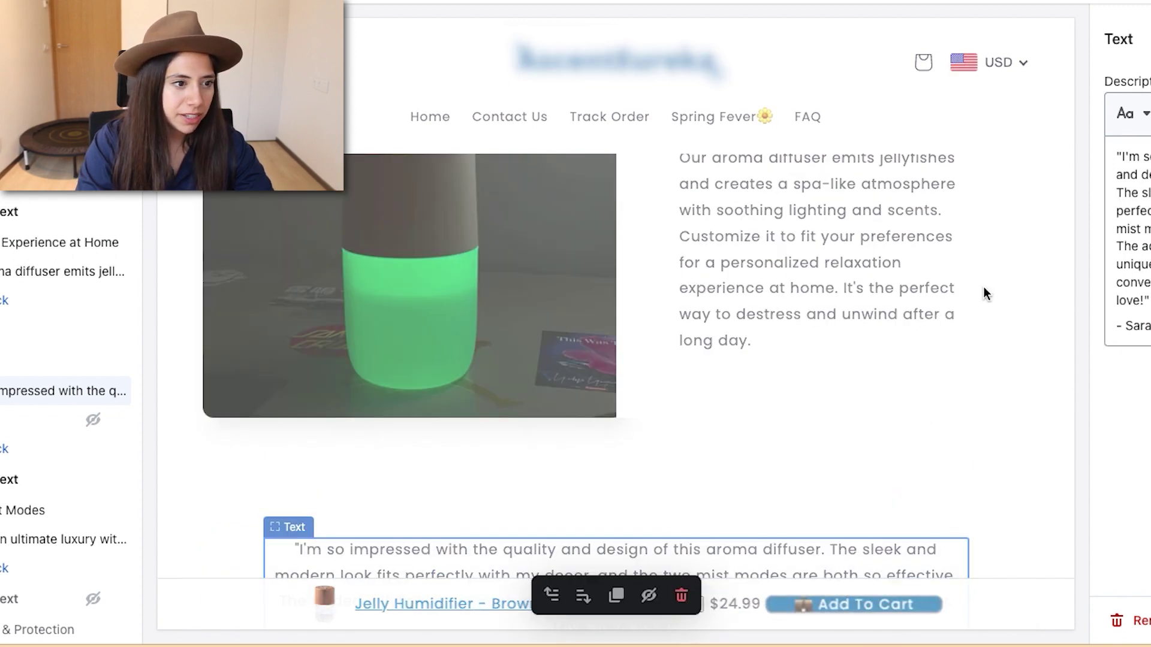
scroll(750, 432, down, 5)
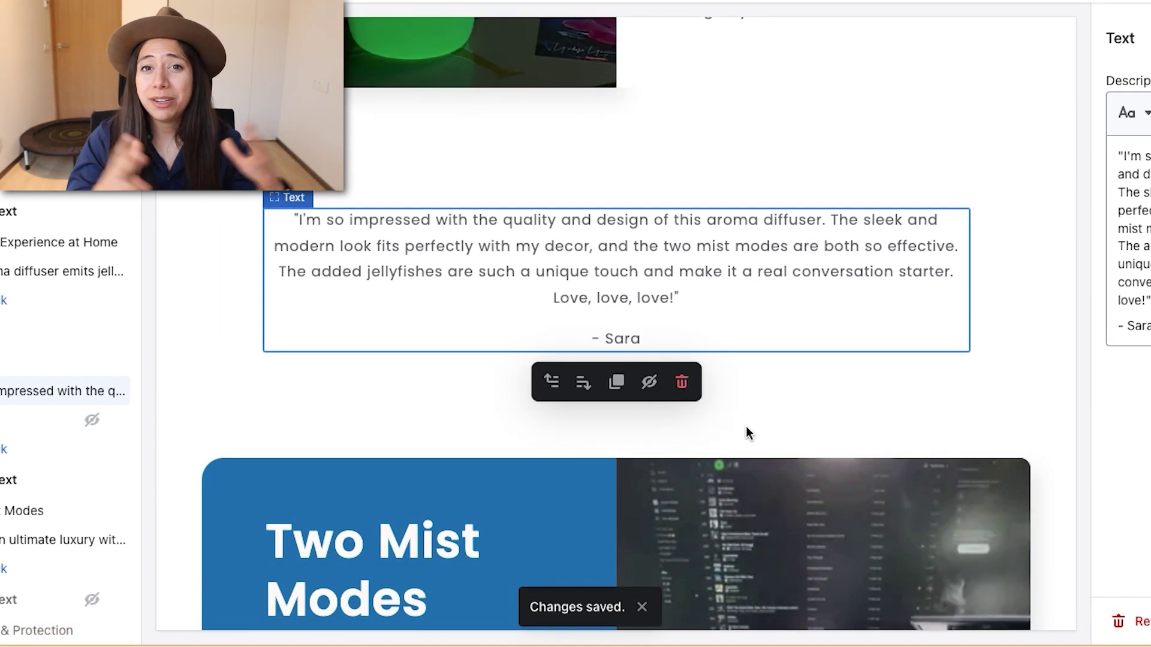